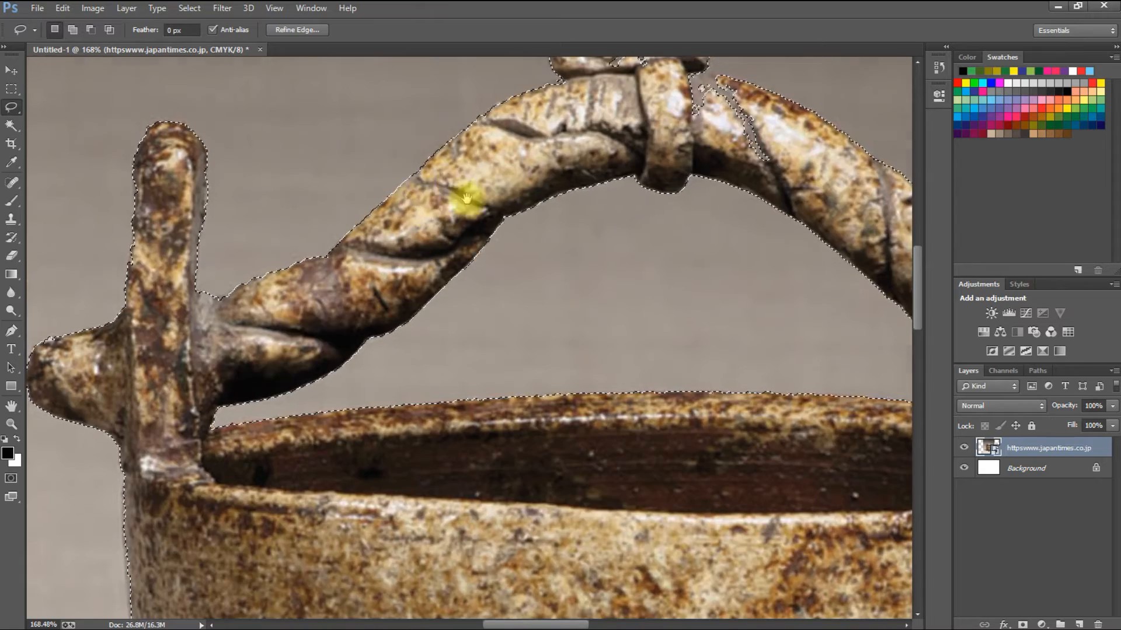
# Step: Refine the background selection along the bucket's handle and side edges and add the missing patch in the photo's upper corner
pyautogui.moveTo(515, 193); pyautogui.dragTo(520, 279)
pyautogui.moveTo(665, 380)
pyautogui.mouseDown()
pyautogui.moveTo(440, 263)
pyautogui.moveTo(317, 225)
pyautogui.mouseUp()
pyautogui.moveTo(560, 205)
pyautogui.mouseDown()
pyautogui.moveTo(573, 265)
pyautogui.moveTo(573, 187)
pyautogui.mouseUp()
pyautogui.moveTo(669, 340)
pyautogui.mouseDown()
pyautogui.moveTo(672, 286)
pyautogui.moveTo(637, 168)
pyautogui.mouseUp()
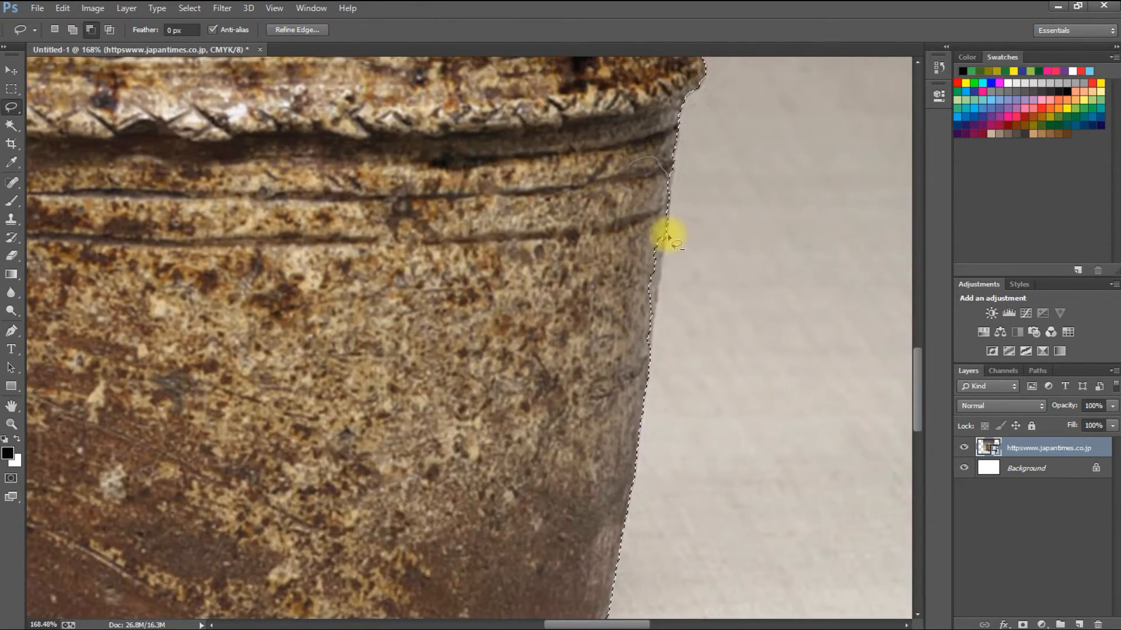
pyautogui.moveTo(589, 366); pyautogui.dragTo(611, 192)
pyautogui.moveTo(362, 514)
pyautogui.mouseDown()
pyautogui.moveTo(503, 376)
pyautogui.moveTo(659, 526)
pyautogui.mouseUp()
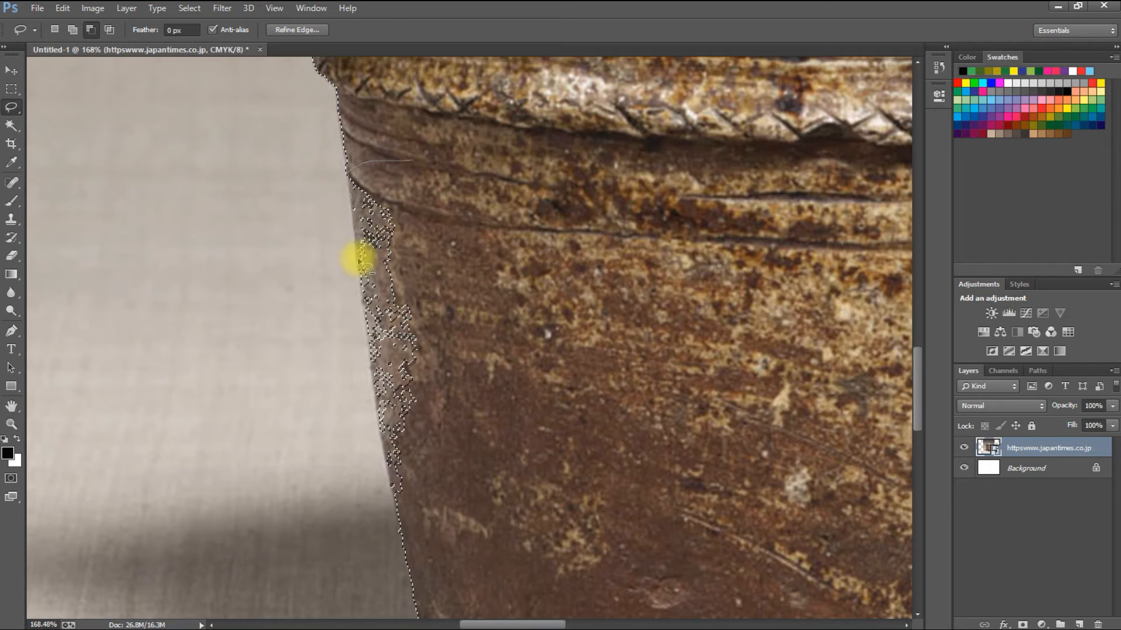
pyautogui.hotkey('ctrl', '0')
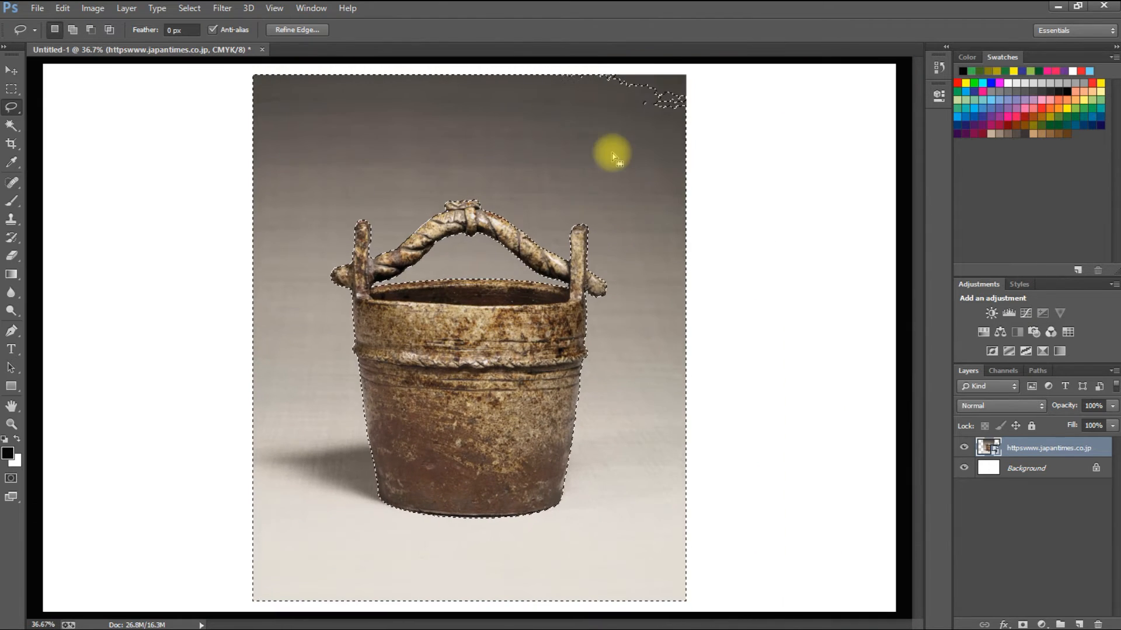
pyautogui.press('w')
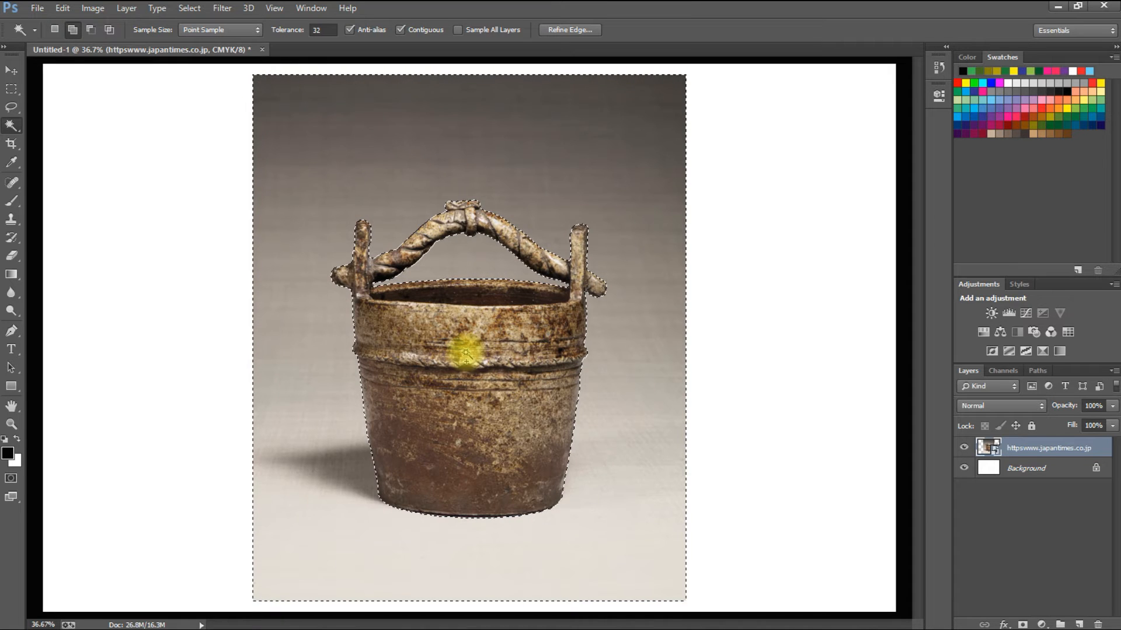
# Step: Feather the background selection by 1 pixel, delete the background around the bucket and deselect
pyautogui.hotkey('shift', 'F6')
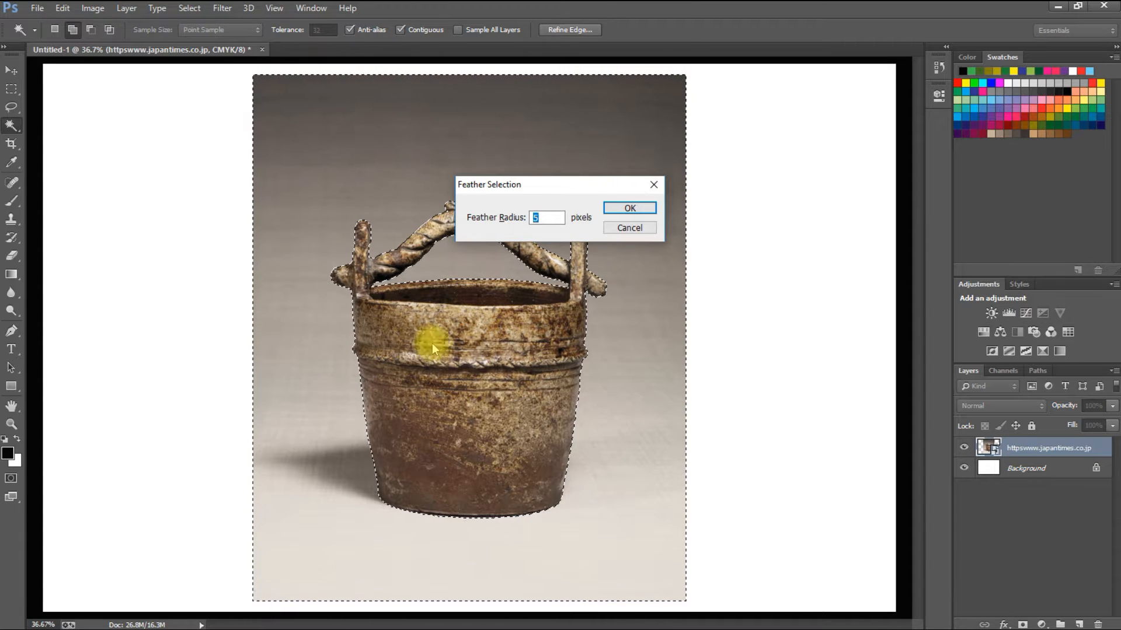
pyautogui.write('1')
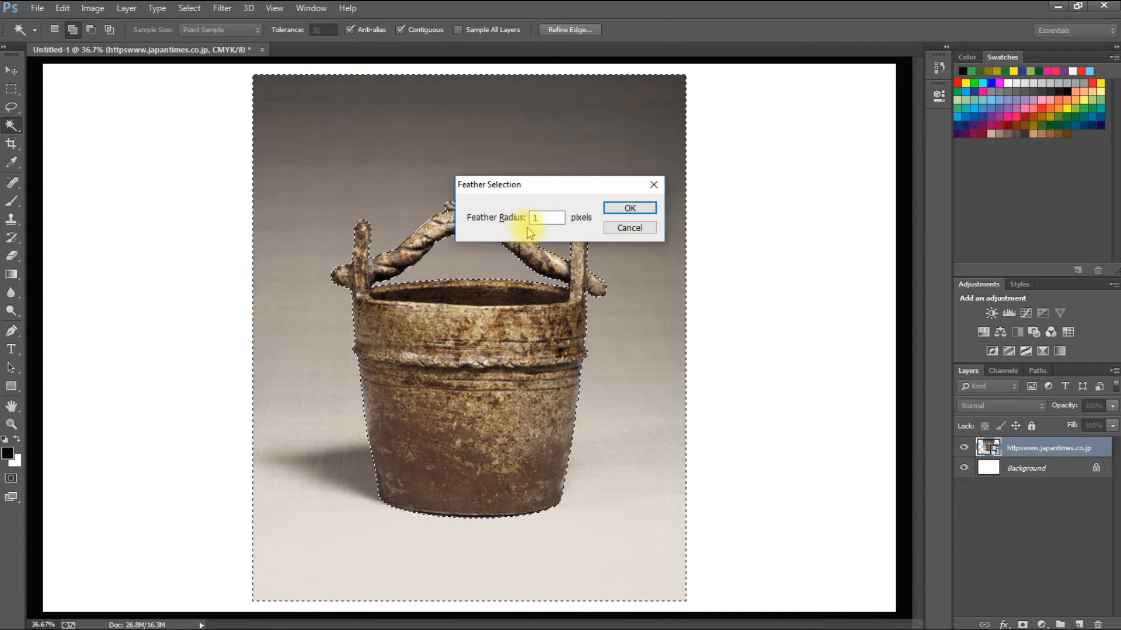
pyautogui.click(625, 209)
pyautogui.press('v')
pyautogui.press('Delete')
pyautogui.hotkey('ctrl', 'd')
# Step: Clear the leftover photo edges outside a rectangle of about 3.9 by 4.7 in around the bucket
pyautogui.scroll(-2, 543, 362)
pyautogui.press('m')
pyautogui.moveTo(349, 203); pyautogui.dragTo(601, 506)
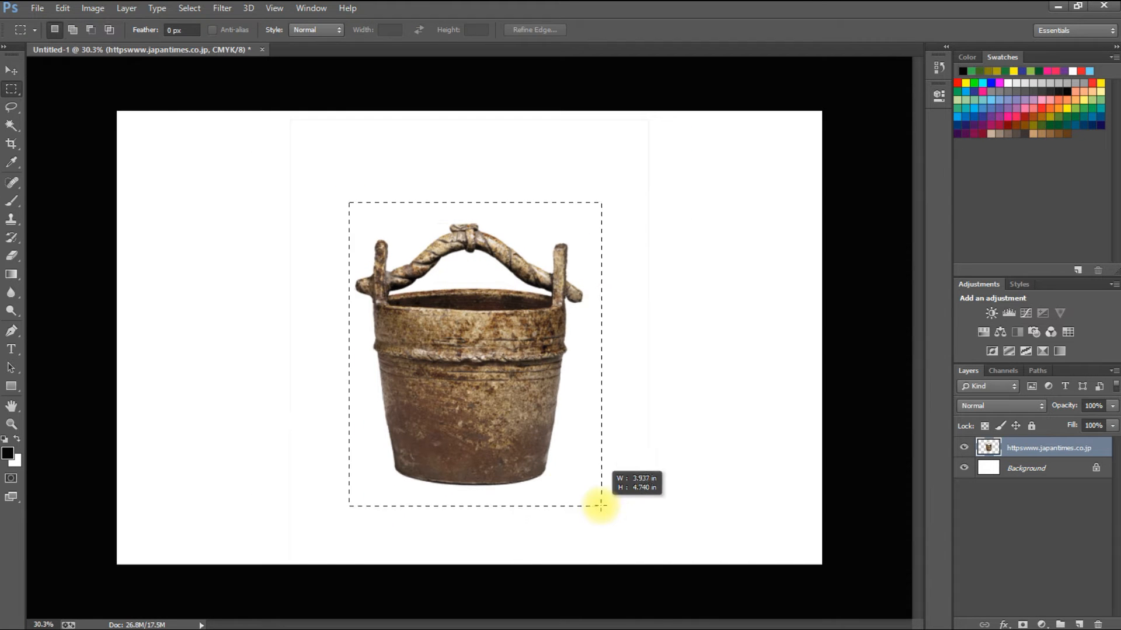
pyautogui.press('Delete')
pyautogui.hotkey('ctrl', 'd')
# Step: Enlarge the bucket to about 123 percent with Free Transform
pyautogui.press('v')
pyautogui.hotkey('ctrl', 't')
pyautogui.moveTo(582, 223); pyautogui.dragTo(609, 194)
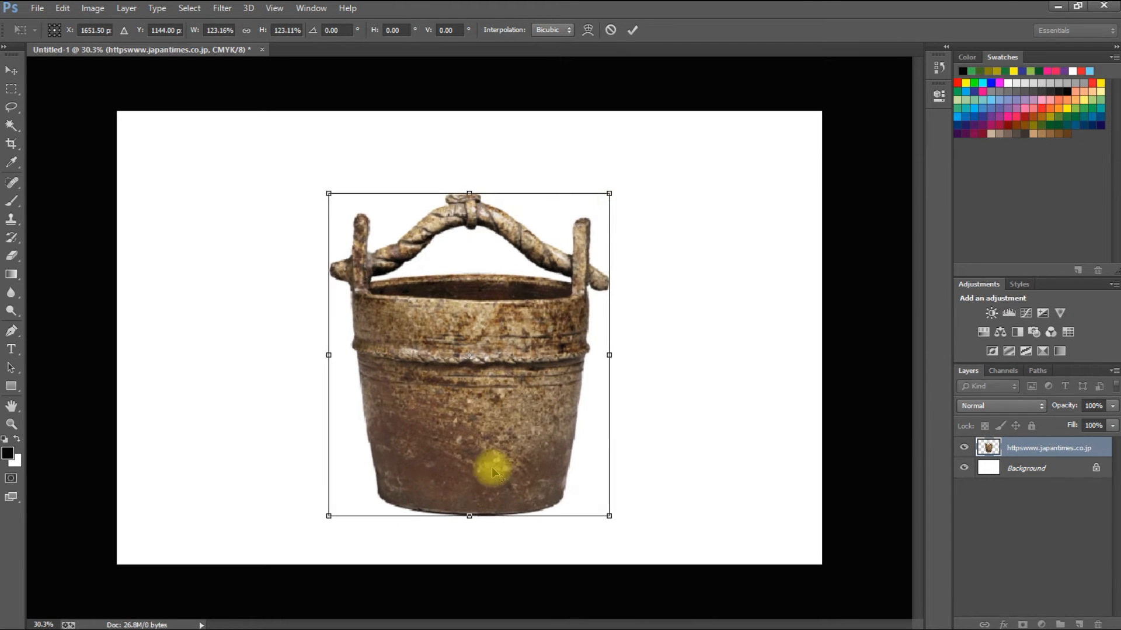
pyautogui.press('Return')
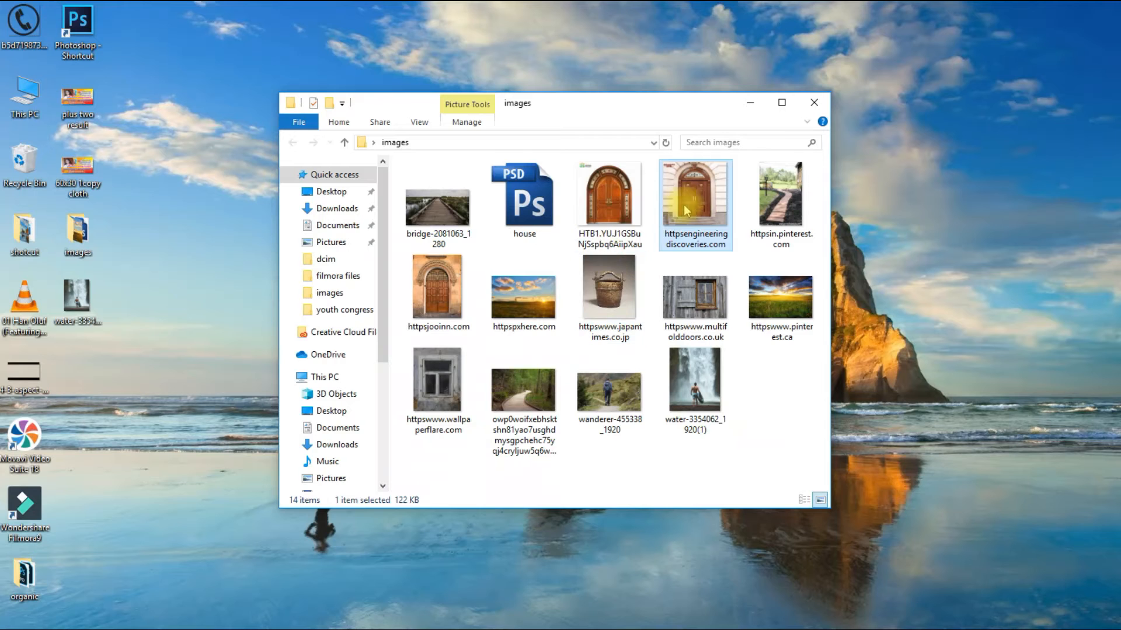
# Step: Place the httpsengineeringdiscoveries.com door photo into the bucket document at a reduced size
pyautogui.moveTo(694, 198); pyautogui.dragTo(676, 470)
pyautogui.moveTo(694, 111); pyautogui.dragTo(614, 191)
pyautogui.press('Return')
# Step: Trace a closed Pen path around the arched wooden door, including its keystone, down to the top step
pyautogui.scroll(3, 453, 368)
pyautogui.moveTo(451, 372); pyautogui.dragTo(483, 399)
pyautogui.click(12, 331)
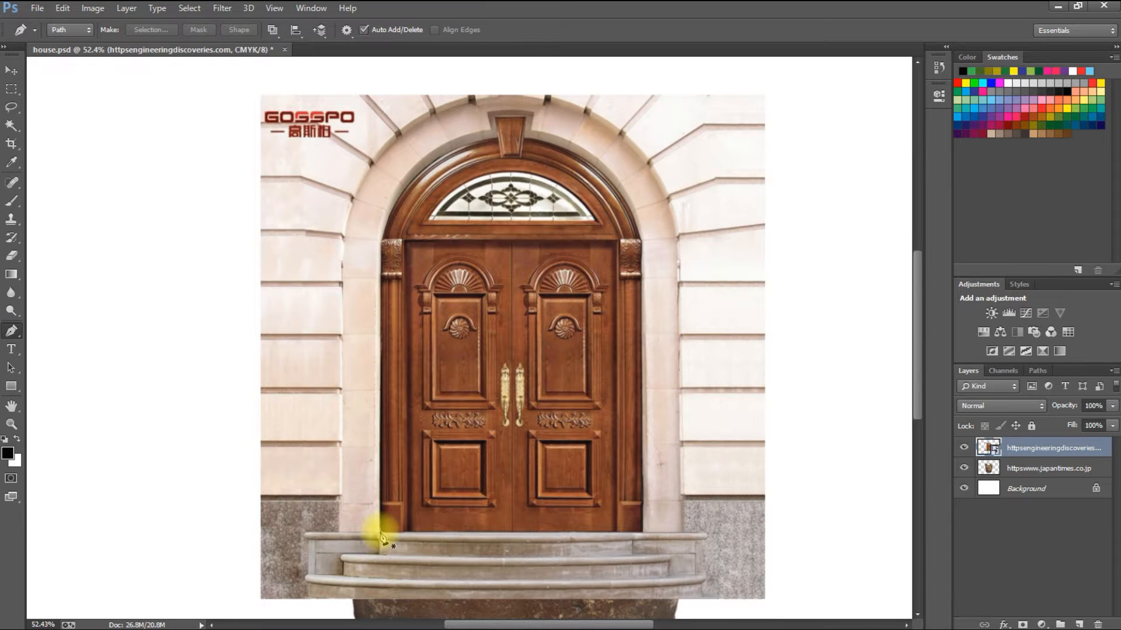
pyautogui.scroll(3, 413, 188)
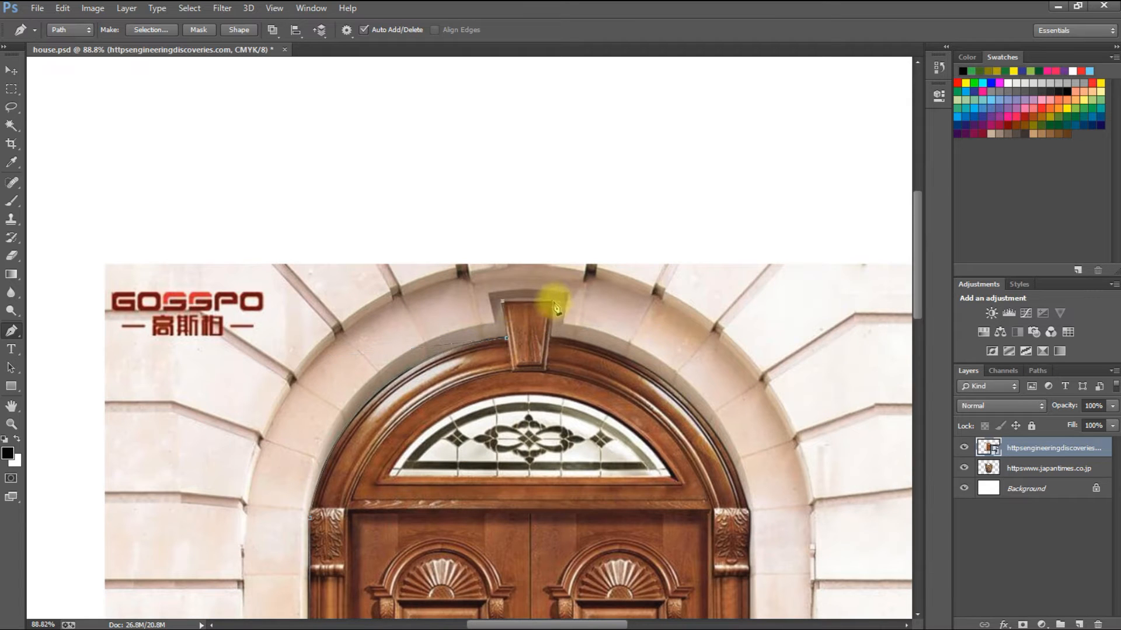
pyautogui.moveTo(751, 516); pyautogui.dragTo(784, 598)
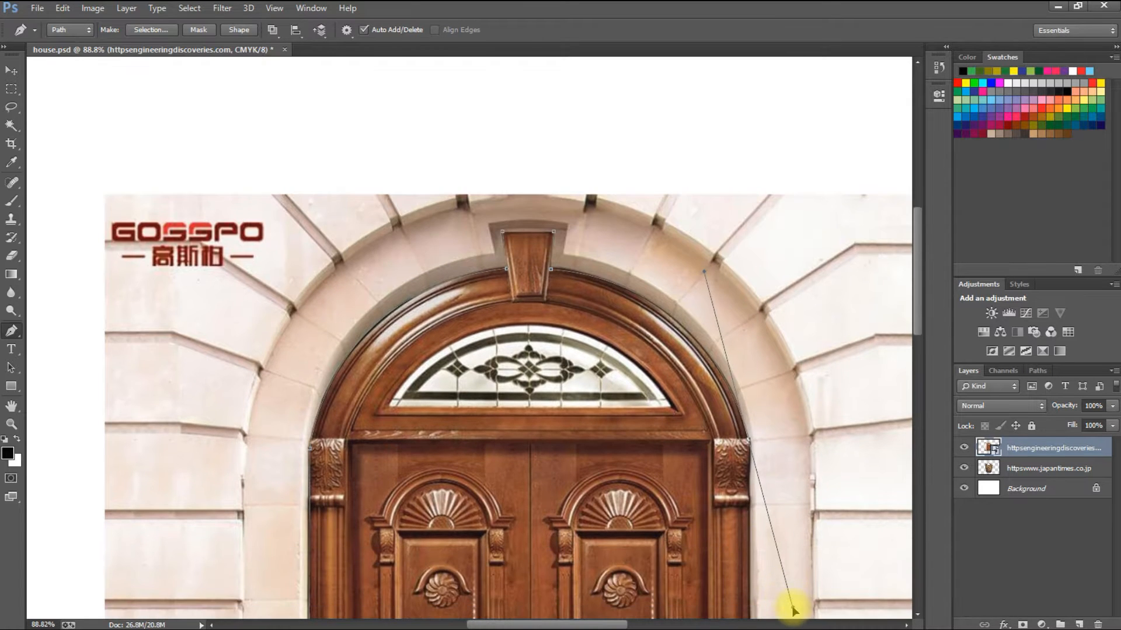
pyautogui.moveTo(749, 447); pyautogui.dragTo(638, 149)
pyautogui.moveTo(633, 473); pyautogui.dragTo(626, 175)
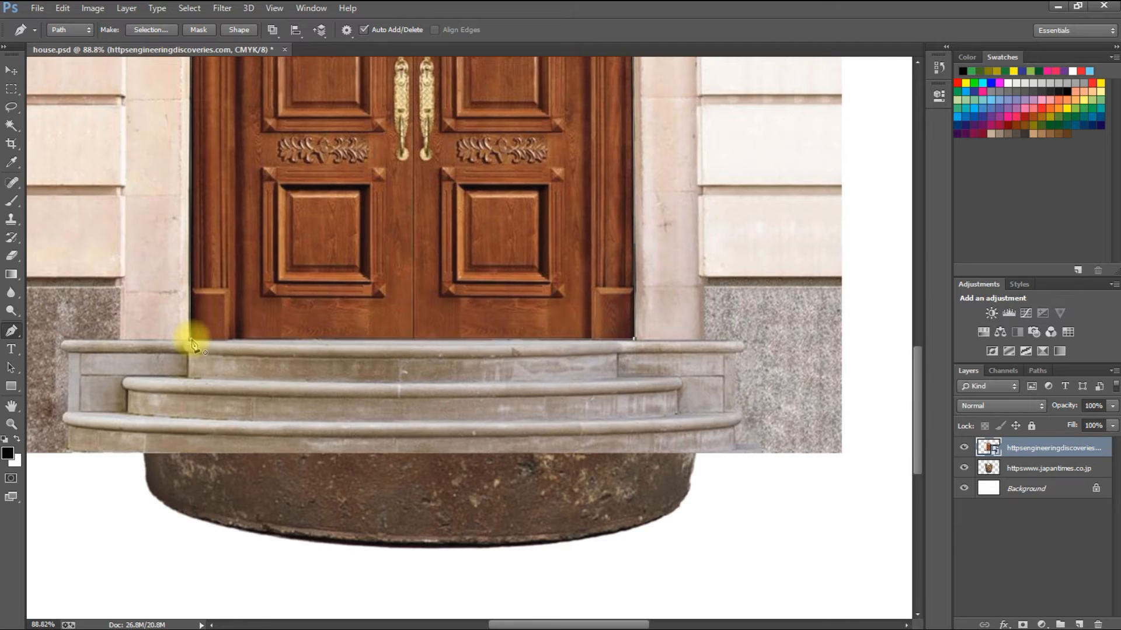
pyautogui.click(191, 342)
# Step: Convert the door path to a selection, delete the wall and steps around the door, and deselect
pyautogui.scroll(-5, 446, 342)
pyautogui.hotkey('ctrl', 'Return')
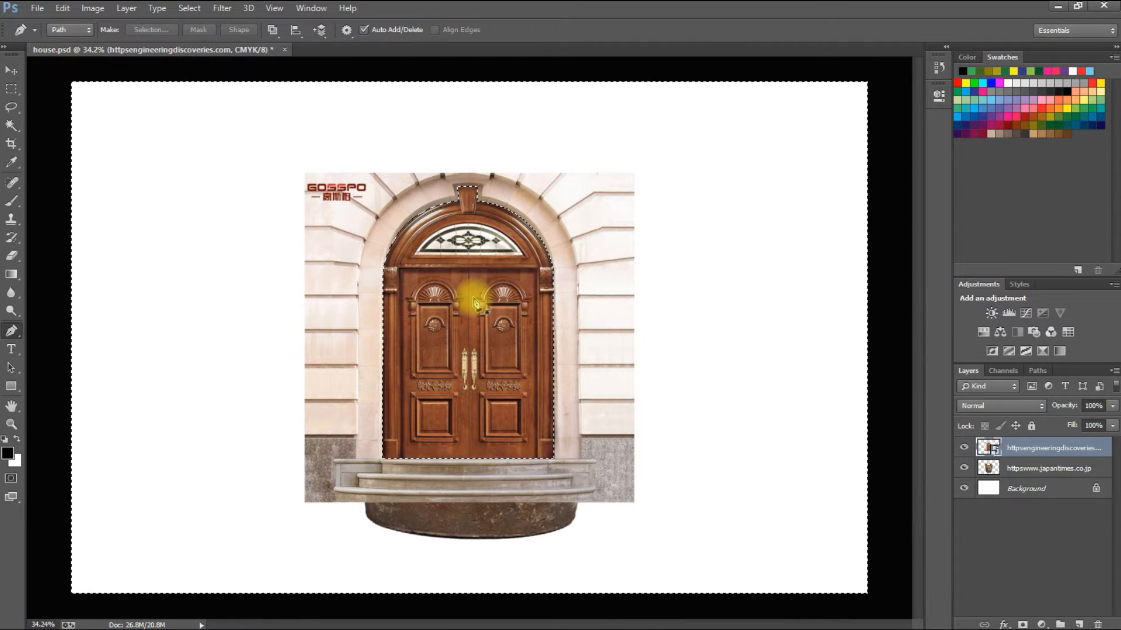
pyautogui.press('Delete')
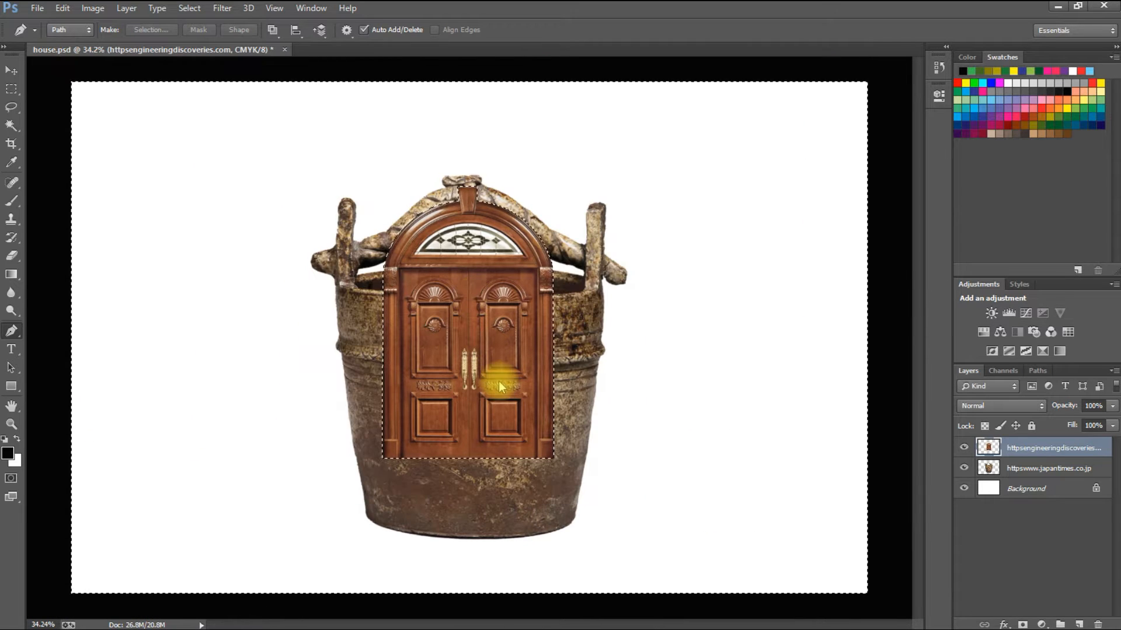
pyautogui.hotkey('ctrl', 'd')
# Step: Scale the door down and position it at the centre of the bucket's base
pyautogui.press('v')
pyautogui.moveTo(500, 381); pyautogui.dragTo(498, 437)
pyautogui.hotkey('ctrl', 't')
pyautogui.moveTo(552, 246); pyautogui.dragTo(521, 288)
pyautogui.moveTo(496, 403); pyautogui.dragTo(495, 456)
pyautogui.moveTo(526, 344); pyautogui.dragTo(517, 362)
pyautogui.moveTo(489, 440); pyautogui.dragTo(491, 453)
pyautogui.press('Return')
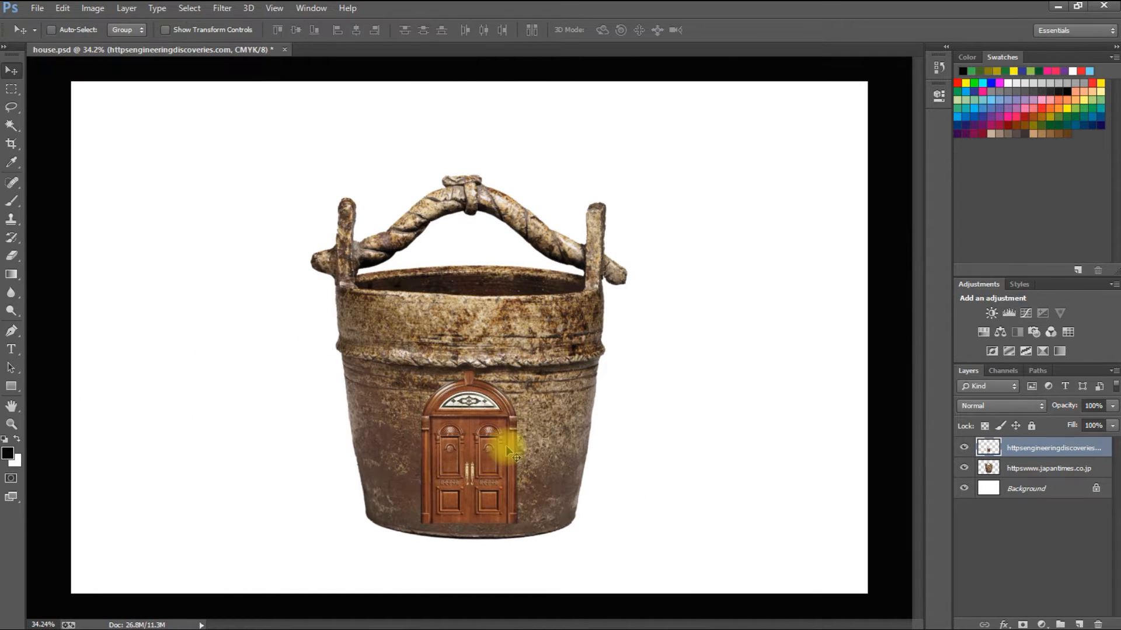
pyautogui.hotkey('ctrl', '-')
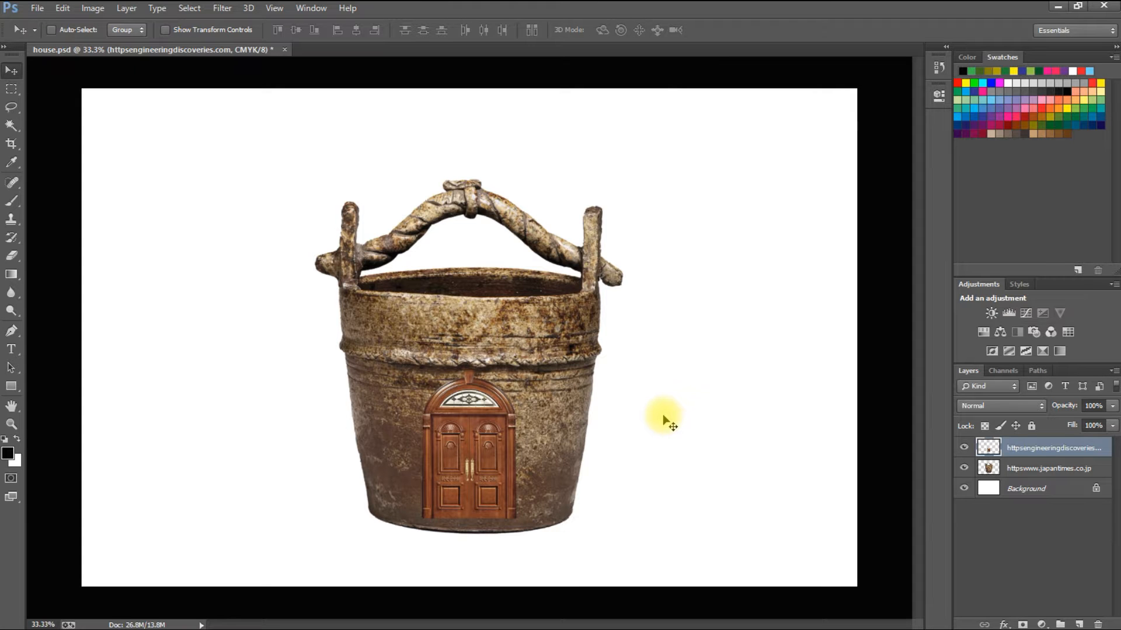
# Step: Place the httpswww.multifolddoors.co.uk window photo into house.psd and rasterize its layer
pyautogui.click(1058, 6)
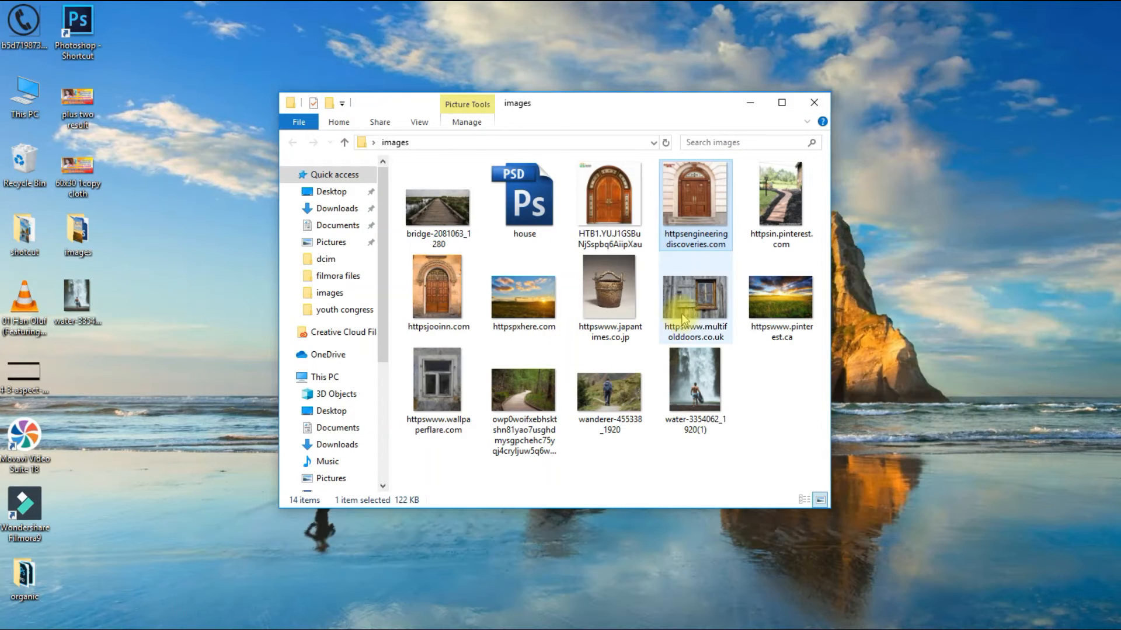
pyautogui.click(703, 297)
pyautogui.moveTo(704, 297); pyautogui.dragTo(708, 435)
pyautogui.press('Return')
pyautogui.rightClick(1011, 454)
pyautogui.click(934, 217)
# Step: Outline the wooden window frame with the Pen tool and cut it out of the photo
pyautogui.press('p')
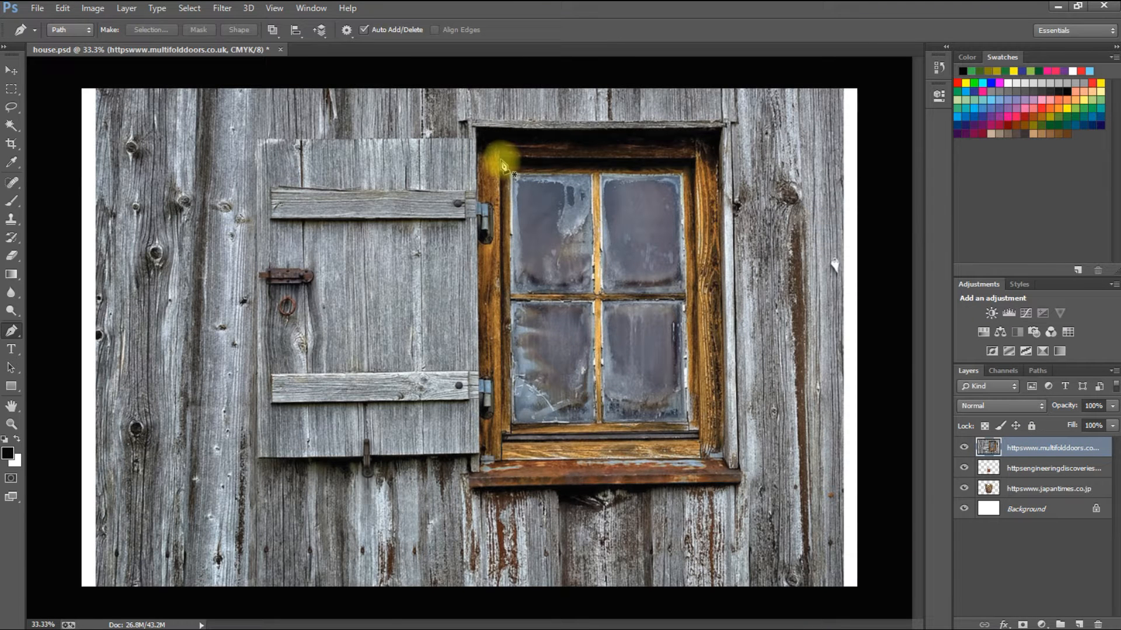
pyautogui.click(475, 129)
pyautogui.click(722, 129)
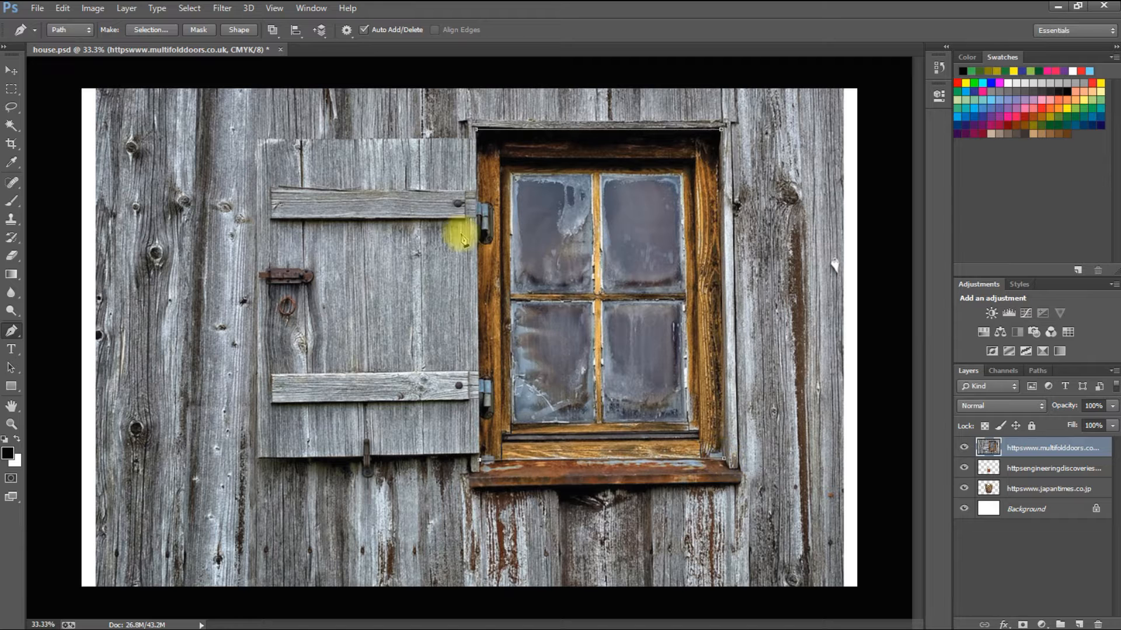
pyautogui.hotkey('ctrl', 'Return')
pyautogui.hotkey('ctrl', 'x')
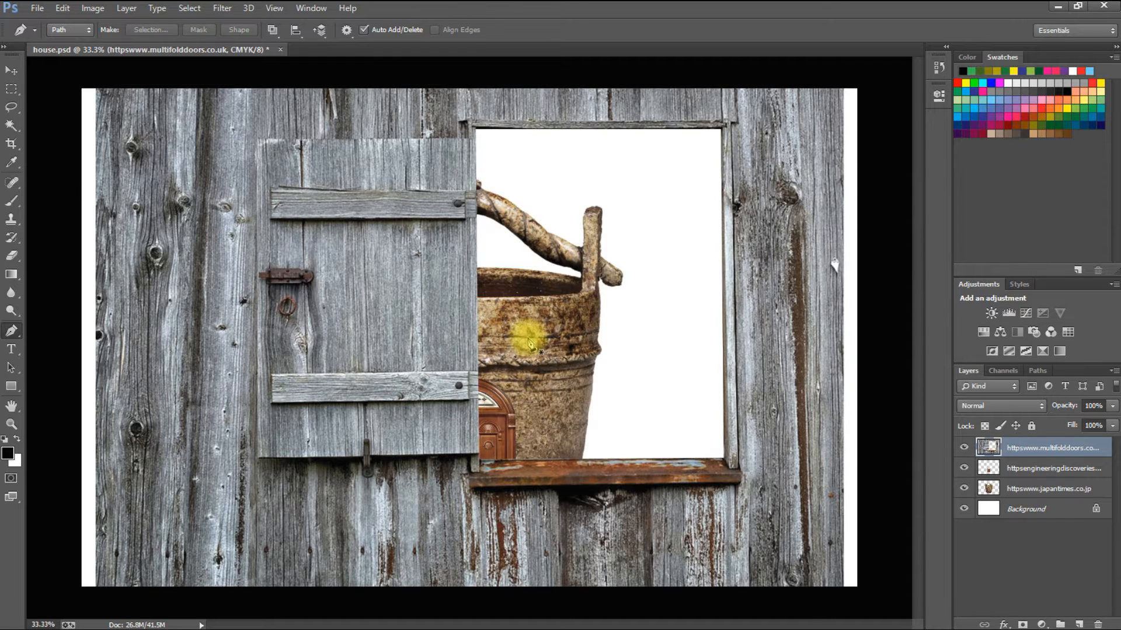
# Step: Delete the leftover plank wall layer and paste the cut window as its own layer
pyautogui.press('v')
pyautogui.press('Delete')
pyautogui.hotkey('ctrl', 'v')
pyautogui.hotkey('ctrl', 't')
pyautogui.press('Return')
pyautogui.scroll(4, 351, 280)
pyautogui.moveTo(415, 271)
pyautogui.mouseDown()
pyautogui.moveTo(528, 355)
pyautogui.moveTo(389, 266)
pyautogui.mouseUp()
pyautogui.scroll(-3, 512, 320)
# Step: Copy the hinge-free side of the window to a new layer, flip it horizontally and place it over the hinged side
pyautogui.press('m')
pyautogui.moveTo(729, 125)
pyautogui.mouseDown()
pyautogui.moveTo(639, 597)
pyautogui.moveTo(588, 602)
pyautogui.mouseUp()
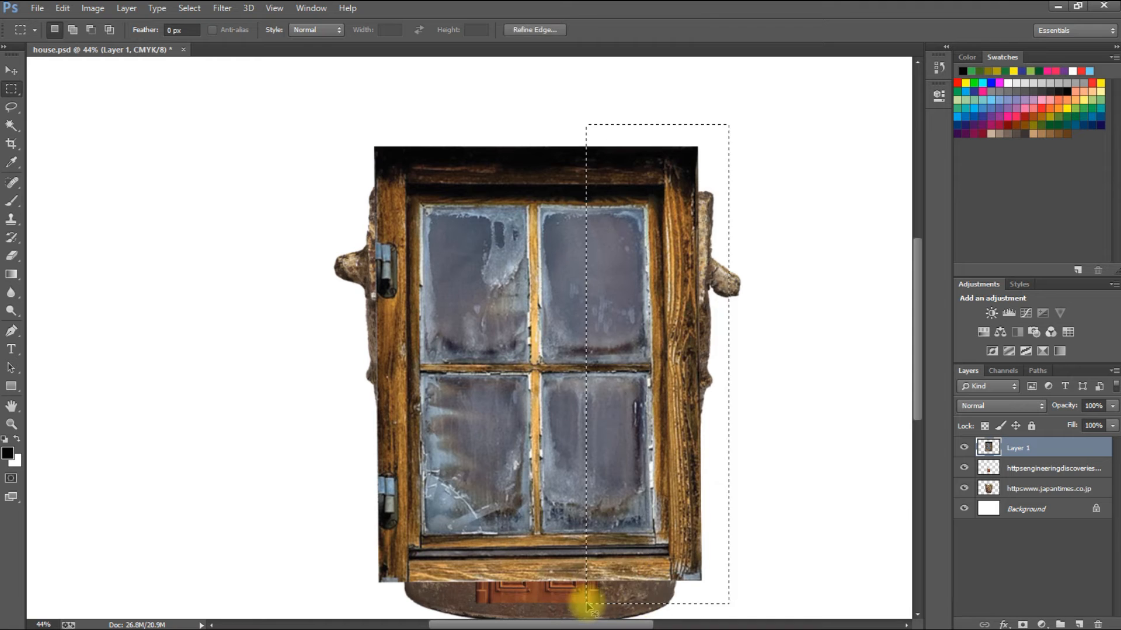
pyautogui.hotkey('ctrl', 'j')
pyautogui.press('v')
pyautogui.moveTo(629, 459); pyautogui.dragTo(643, 459)
pyautogui.hotkey('ctrl', 't')
pyautogui.rightClick(651, 175)
pyautogui.click(710, 385)
pyautogui.press('Return')
pyautogui.moveTo(649, 399); pyautogui.dragTo(415, 398)
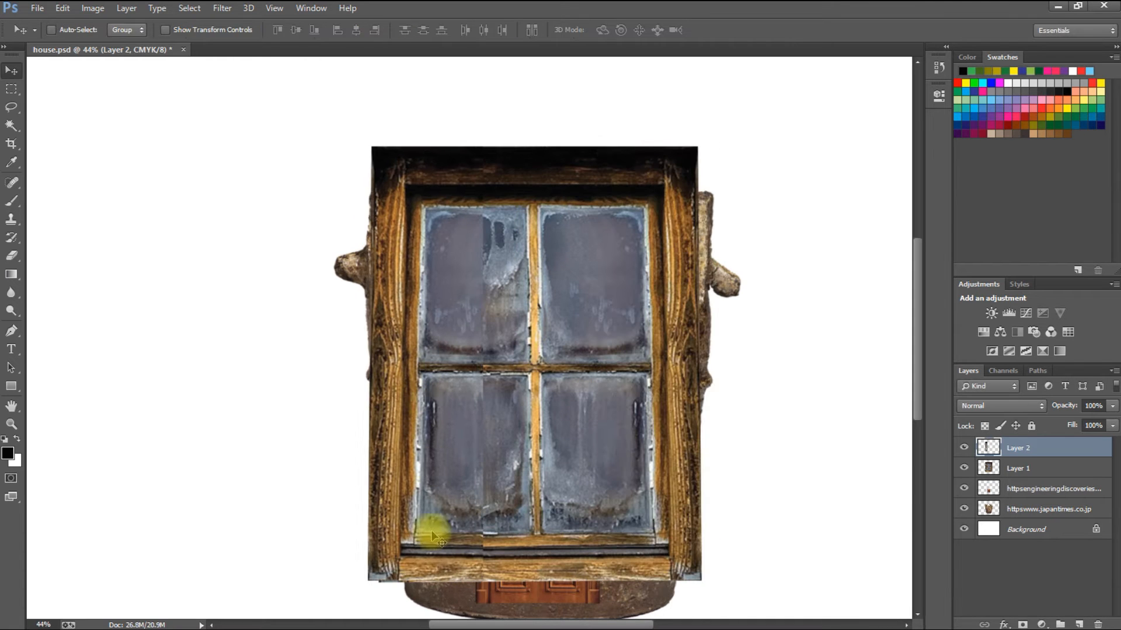
# Step: Fit the flipped window piece to the frame and erase along its inner seam with a smaller eraser
pyautogui.hotkey('ctrl', 't')
pyautogui.press('Return')
pyautogui.press('e')
pyautogui.press('[')
pyautogui.press('[')
pyautogui.press('[')
pyautogui.press('[')
pyautogui.moveTo(490, 156); pyautogui.dragTo(492, 575)
# Step: Merge the flipped window piece and the original window into one layer
pyautogui.press('v')
pyautogui.moveTo(608, 358); pyautogui.dragTo(623, 358)
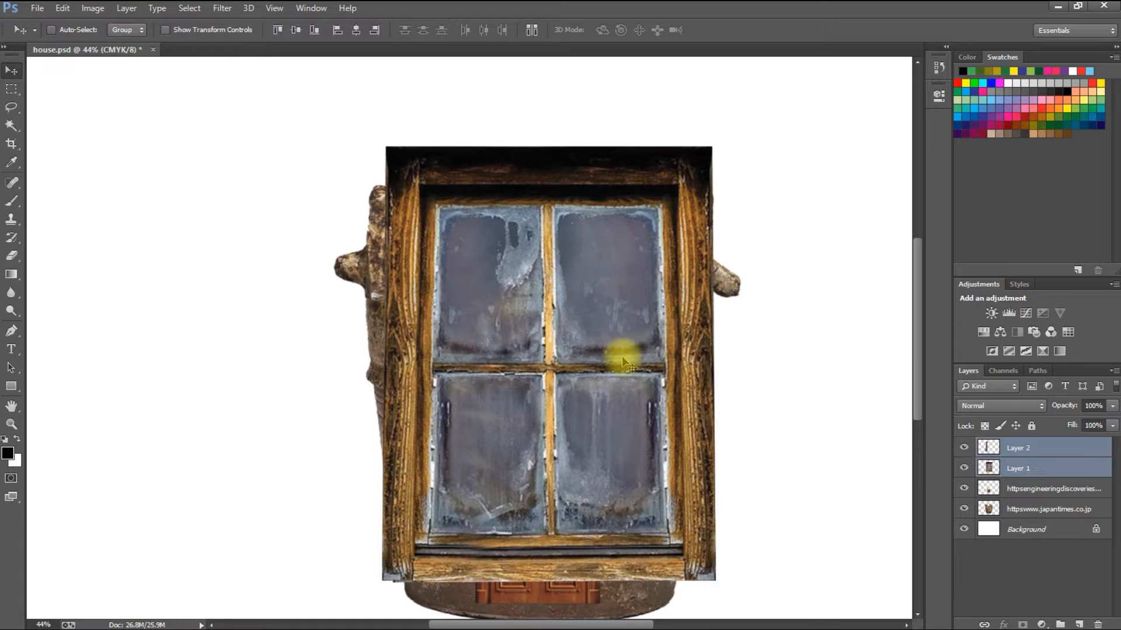
pyautogui.hotkey('ctrl', 'z')
pyautogui.hotkey('ctrl', 'e')
# Step: Shrink the window and place it and a duplicate on the bucket, one on each side of the door
pyautogui.hotkey('ctrl', 't')
pyautogui.hotkey('ctrl', '0')
pyautogui.moveTo(605, 157); pyautogui.dragTo(555, 426)
pyautogui.press('Return')
pyautogui.moveTo(497, 477); pyautogui.dragTo(500, 480)
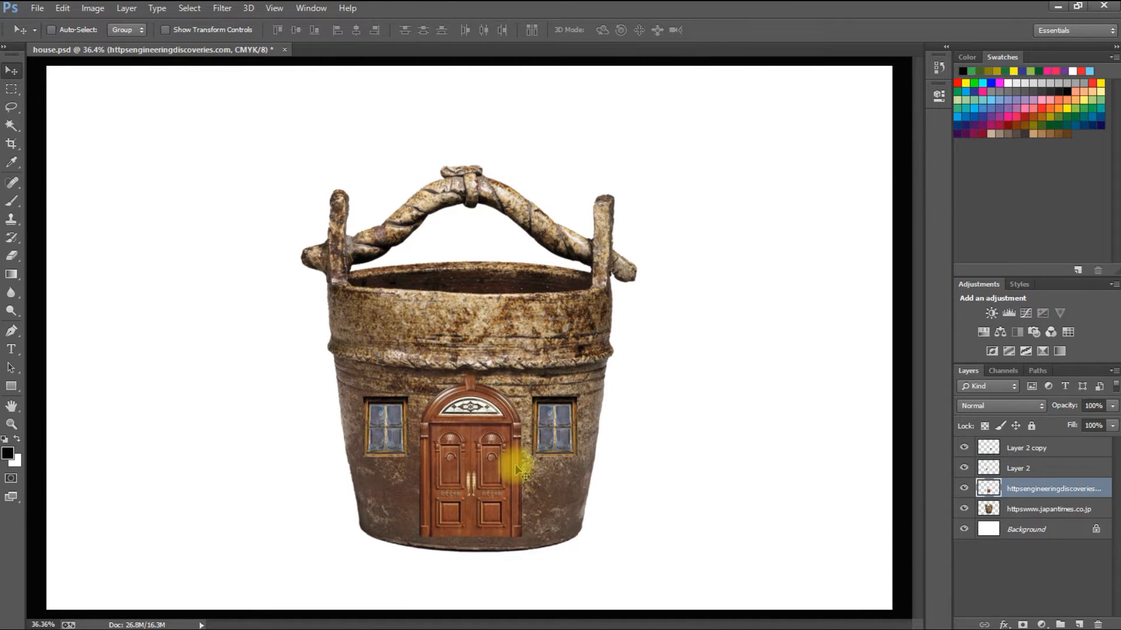
# Step: Select all the house layers, scale them down and shift them on the canvas, then save the document
pyautogui.scroll(-1, 527, 432)
pyautogui.moveTo(677, 224); pyautogui.dragTo(326, 471)
pyautogui.hotkey('ctrl', 't')
pyautogui.moveTo(621, 182); pyautogui.dragTo(590, 212)
pyautogui.moveTo(533, 320); pyautogui.dragTo(580, 330)
pyautogui.press('Return')
pyautogui.hotkey('ctrl', 's')
# Step: Place the httpspxhere.com sunset field photo as a rasterized layer behind the house layers
pyautogui.click(1057, 7)
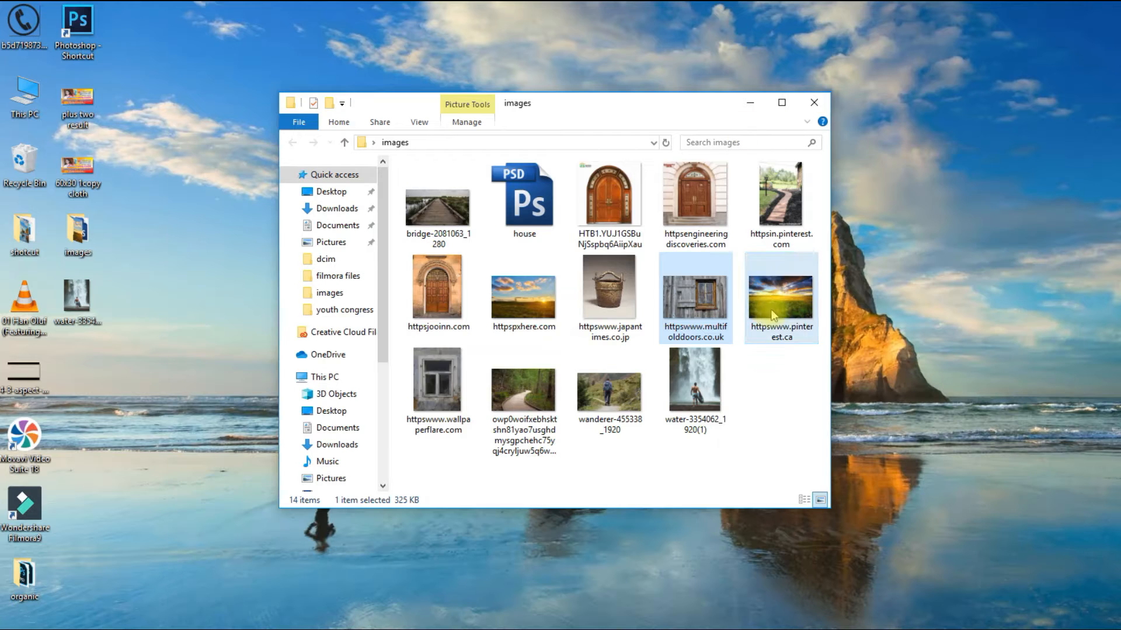
pyautogui.click(527, 293)
pyautogui.moveTo(528, 293); pyautogui.dragTo(650, 443)
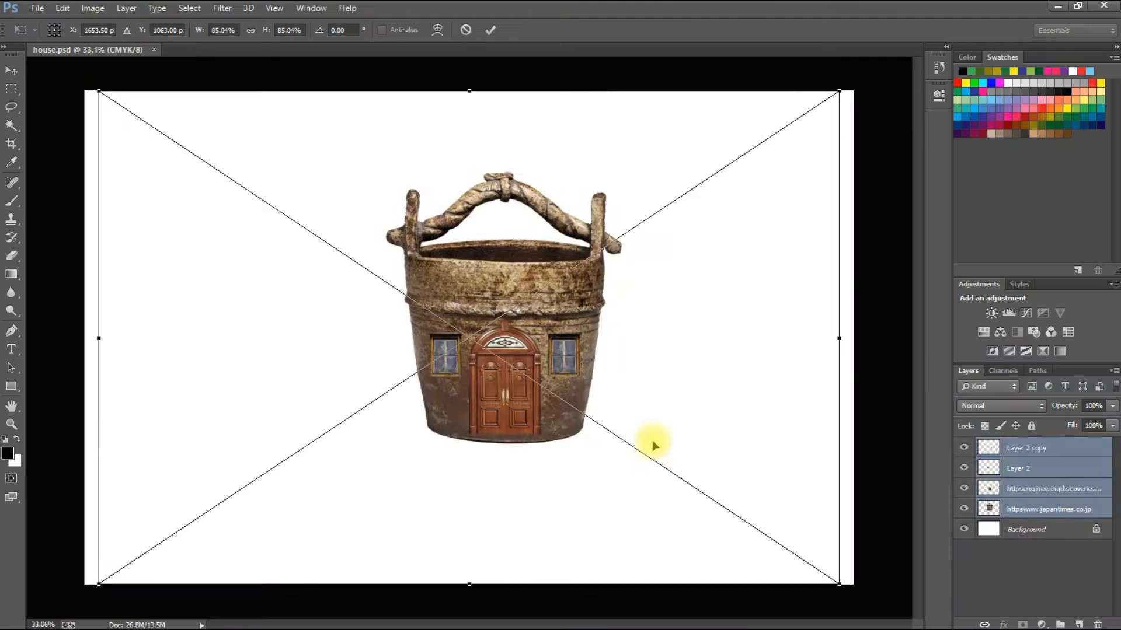
pyautogui.press('Return')
pyautogui.rightClick(1015, 450)
pyautogui.click(884, 217)
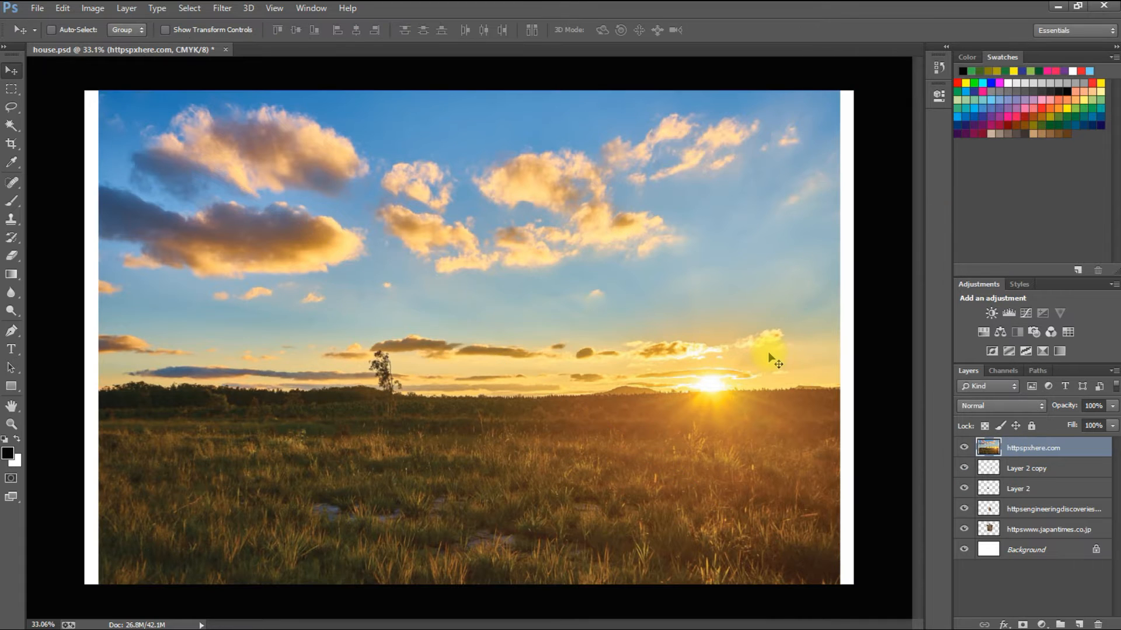
pyautogui.hotkey('ctrl', 'shift', '[')
pyautogui.scroll(-2, 782, 349)
# Step: Enlarge and reposition the sunset photo to span the canvas width, and crop its overhang to the canvas
pyautogui.hotkey('ctrl', 't')
pyautogui.scroll(-2, 752, 402)
pyautogui.moveTo(723, 507); pyautogui.dragTo(772, 539)
pyautogui.moveTo(684, 449); pyautogui.dragTo(638, 371)
pyautogui.moveTo(730, 458); pyautogui.dragTo(776, 493)
pyautogui.moveTo(683, 411); pyautogui.dragTo(651, 412)
pyautogui.press('Return')
pyautogui.press('c')
pyautogui.press('Return')
# Step: Copy the lower grass area of the sunset photo to a new layer
pyautogui.press('m')
pyautogui.moveTo(172, 529); pyautogui.dragTo(791, 333)
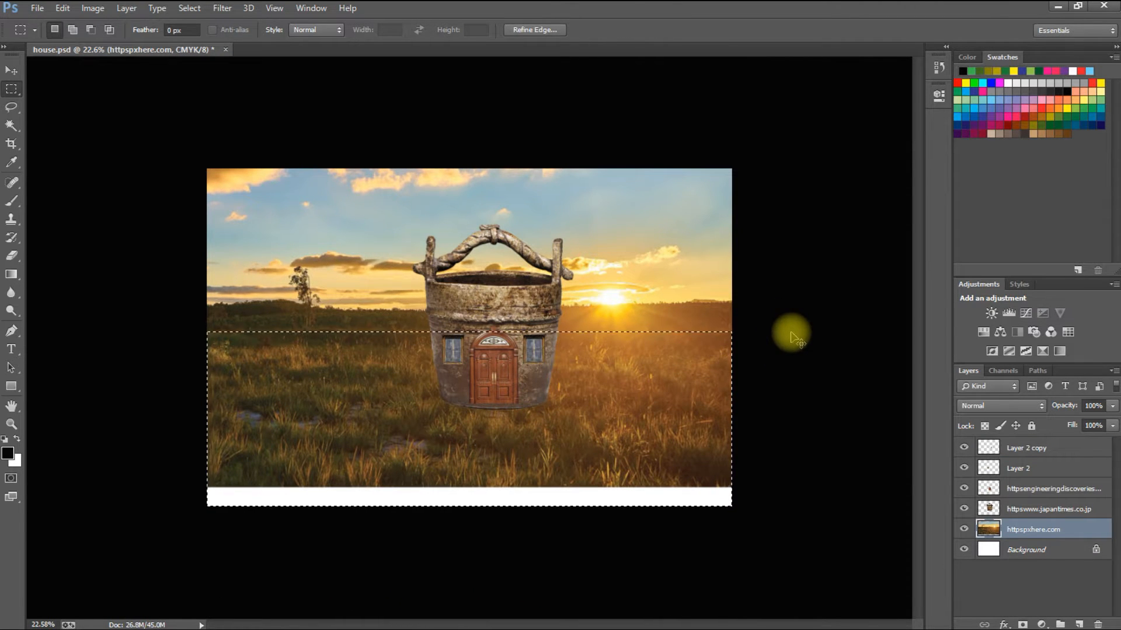
pyautogui.hotkey('ctrl', 'j')
# Step: Warp the copied grass down over the blank strip at the canvas's lower edge and blend its upper edge with the eraser
pyautogui.hotkey('ctrl', 't')
pyautogui.rightClick(552, 190)
pyautogui.click(579, 297)
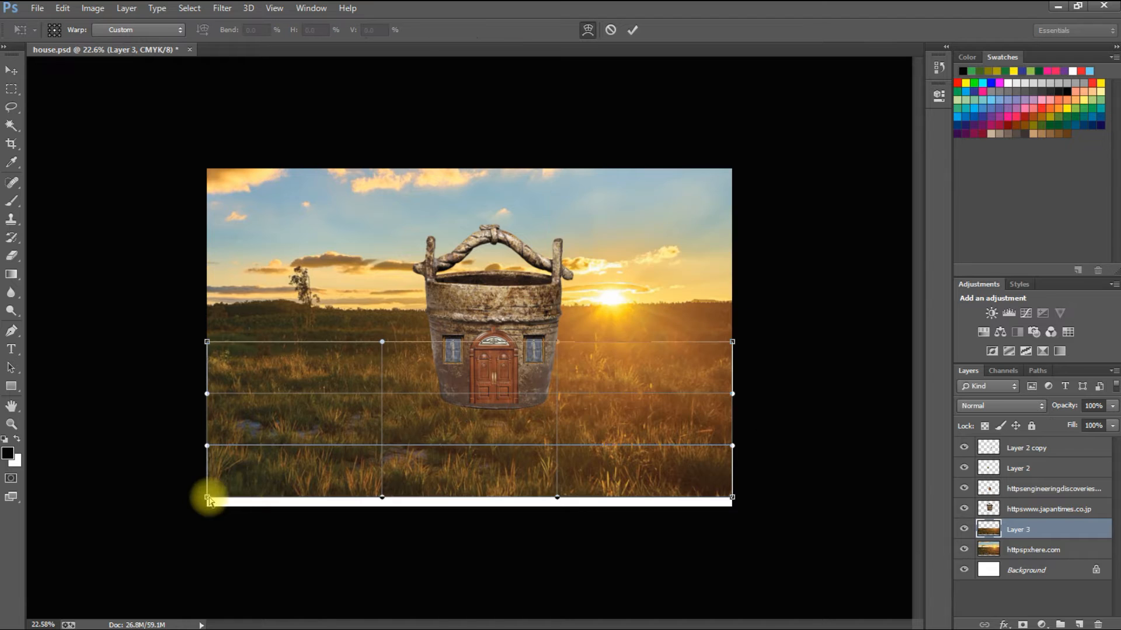
pyautogui.moveTo(207, 498); pyautogui.dragTo(206, 511)
pyautogui.moveTo(382, 498); pyautogui.dragTo(384, 511)
pyautogui.moveTo(557, 498); pyautogui.dragTo(560, 513)
pyautogui.moveTo(732, 497); pyautogui.dragTo(736, 515)
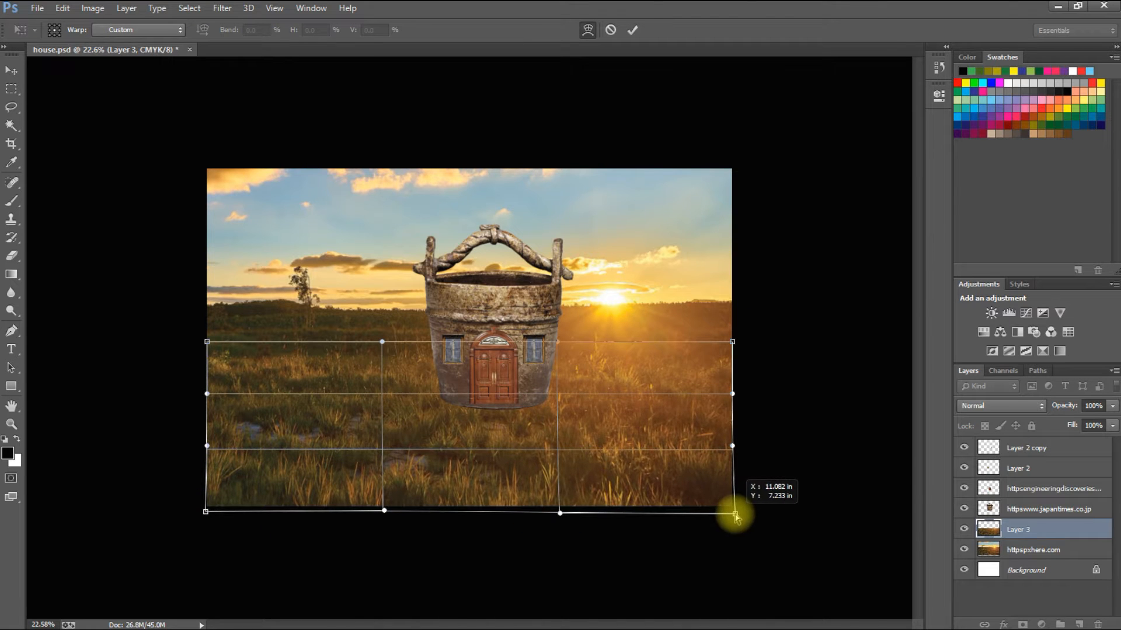
pyautogui.press('Return')
pyautogui.press('e')
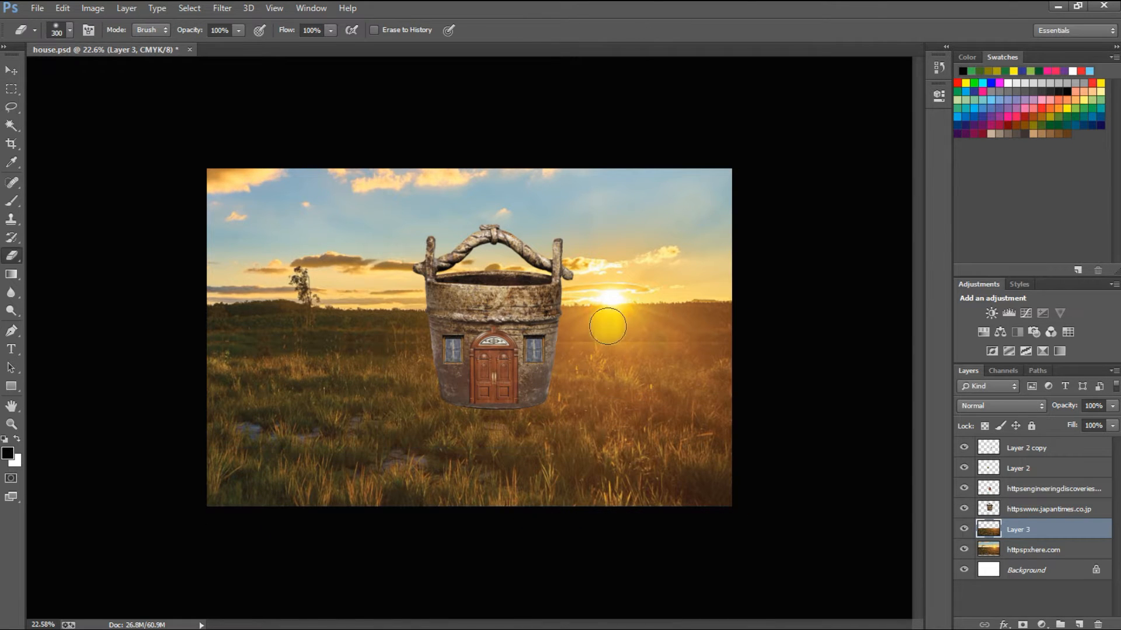
# Step: Select the bucket, door and both window layers, enlarge them together and move the house closer to the sun
pyautogui.press('v')
pyautogui.click(545, 397)
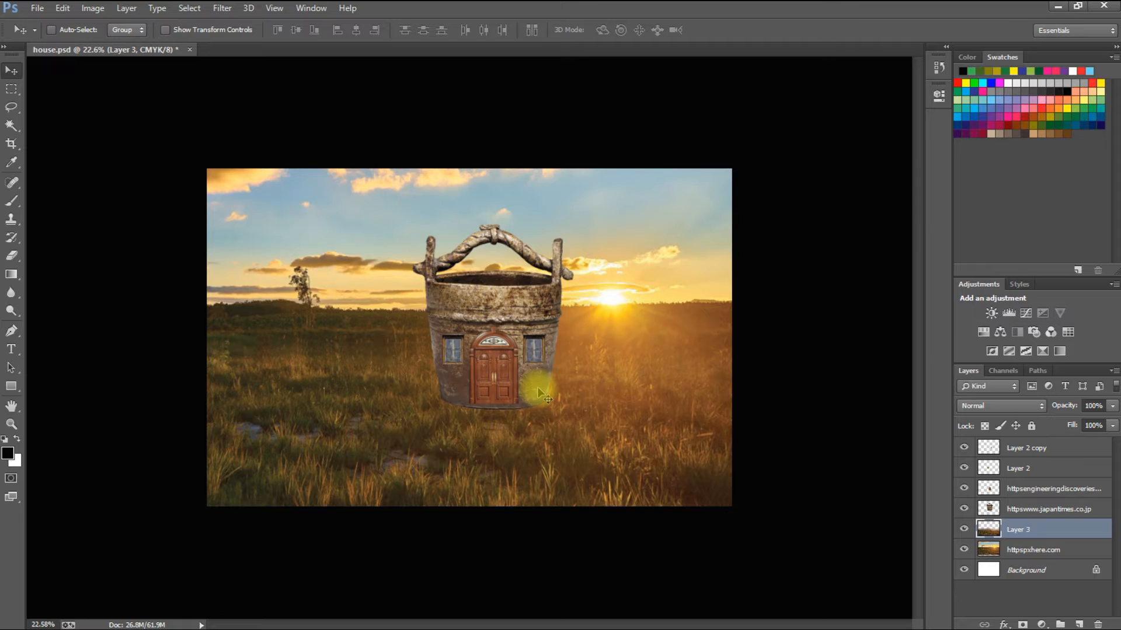
pyautogui.hotkey('ctrl', '-')
pyautogui.hotkey('ctrl', '+')
pyautogui.rightClick(540, 295)
pyautogui.click(558, 303)
pyautogui.keyDown('ctrl'); pyautogui.keyDown('shift'); pyautogui.click(495, 373); pyautogui.keyUp('shift'); pyautogui.keyUp('ctrl')
pyautogui.keyDown('ctrl'); pyautogui.keyDown('shift'); pyautogui.click(539, 351); pyautogui.keyUp('shift'); pyautogui.keyUp('ctrl')
pyautogui.keyDown('ctrl'); pyautogui.keyDown('shift'); pyautogui.click(452, 352); pyautogui.keyUp('shift'); pyautogui.keyUp('ctrl')
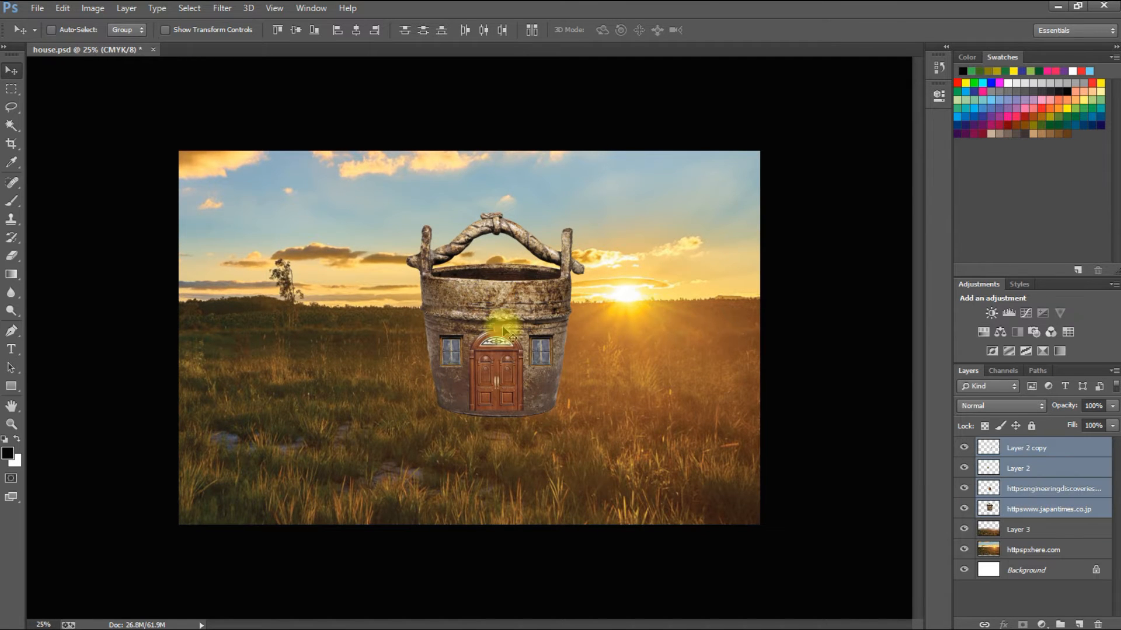
pyautogui.hotkey('ctrl', 't')
pyautogui.moveTo(503, 331); pyautogui.dragTo(503, 314)
pyautogui.moveTo(586, 196); pyautogui.dragTo(597, 182)
pyautogui.moveTo(549, 291); pyautogui.dragTo(578, 289)
pyautogui.press('Return')
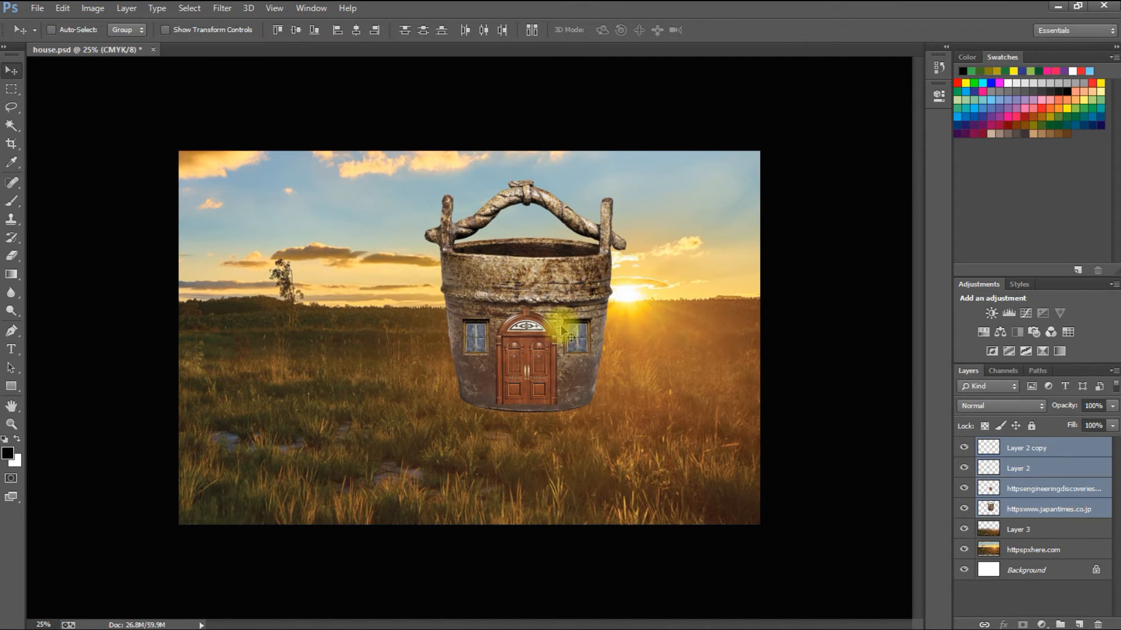
# Step: Save the document and duplicate the sunset photo layer
pyautogui.hotkey('ctrl', 's')
pyautogui.rightClick(351, 209)
pyautogui.click(371, 217)
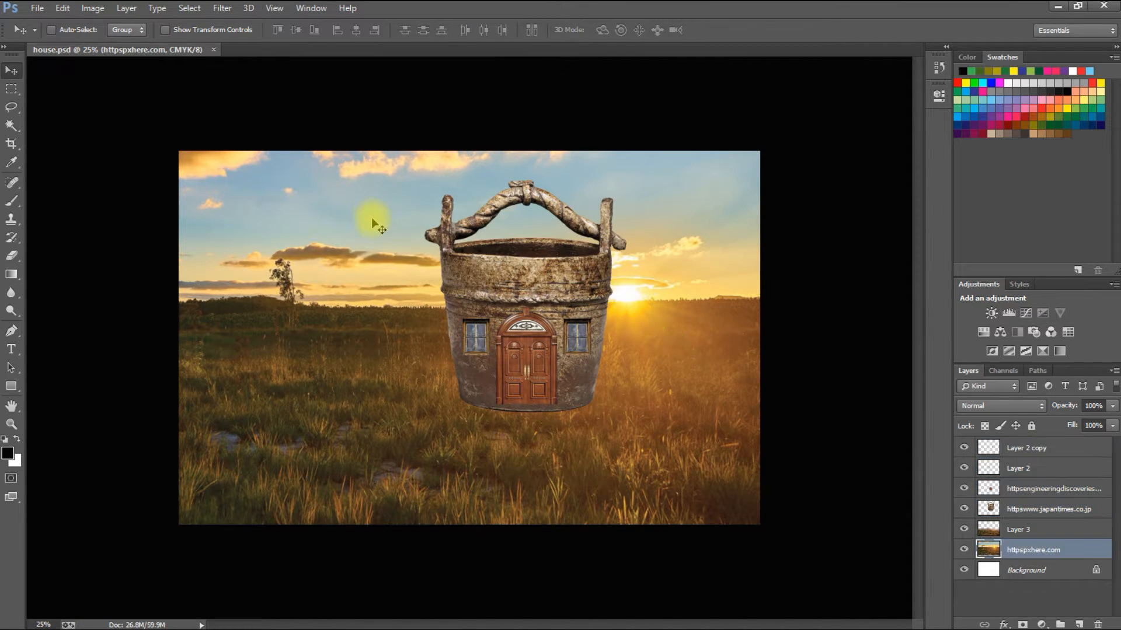
pyautogui.hotkey('ctrl', 'j')
# Step: Apply a Gaussian Blur of 19.6 pixels to the sunset copy and erase the blur over the sun
pyautogui.click(223, 7)
pyautogui.moveTo(300, 163)
pyautogui.click(444, 267)
pyautogui.moveTo(537, 555); pyautogui.dragTo(576, 560)
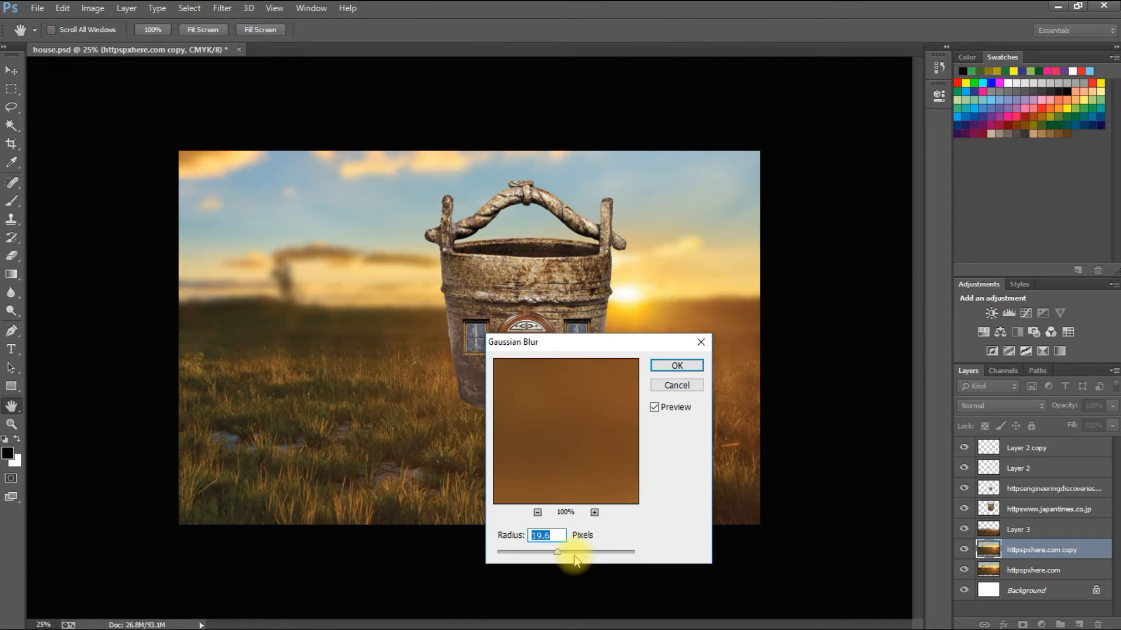
pyautogui.click(677, 366)
pyautogui.press('e')
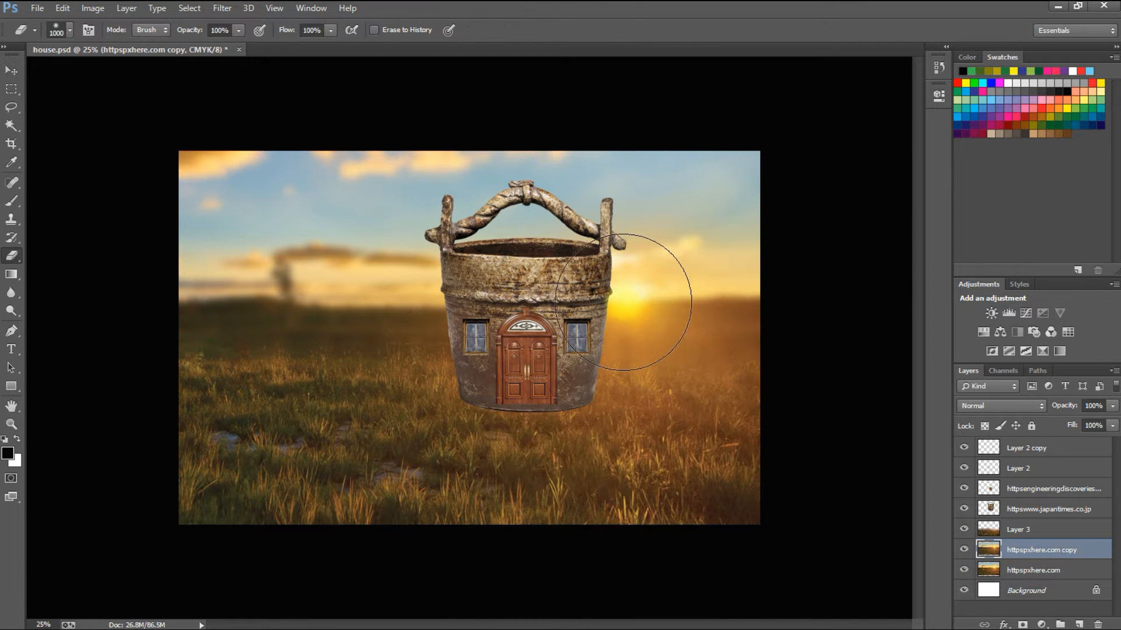
pyautogui.press('v')
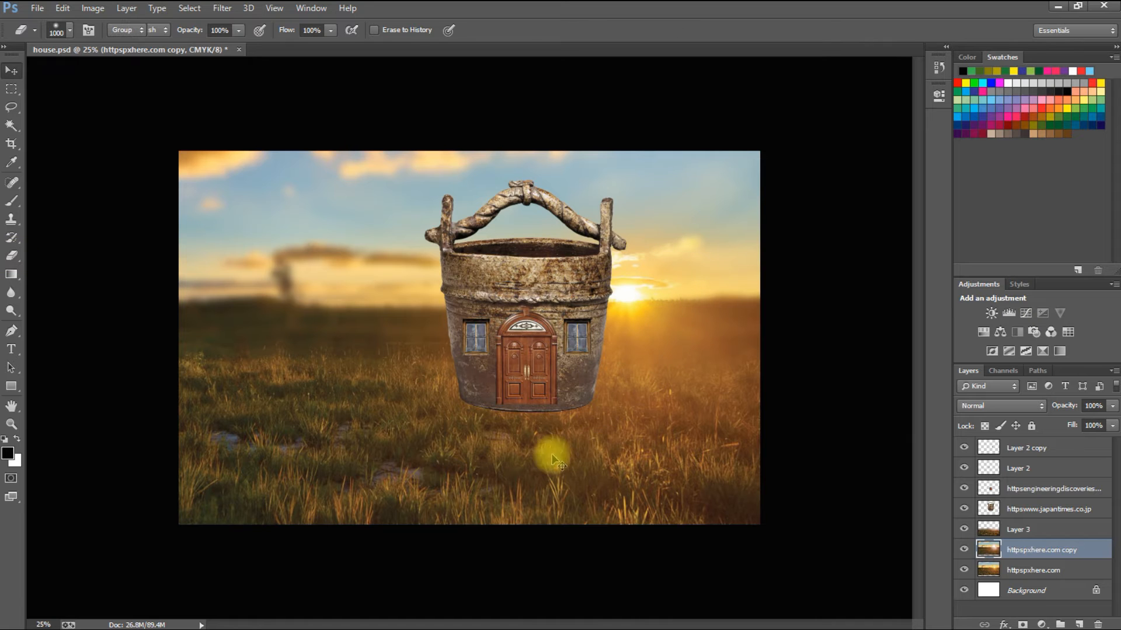
# Step: Choose the grass-shaped 134 brush preset and set the foreground colour to green
pyautogui.scroll(2, 484, 444)
pyautogui.scroll(3, 483, 446)
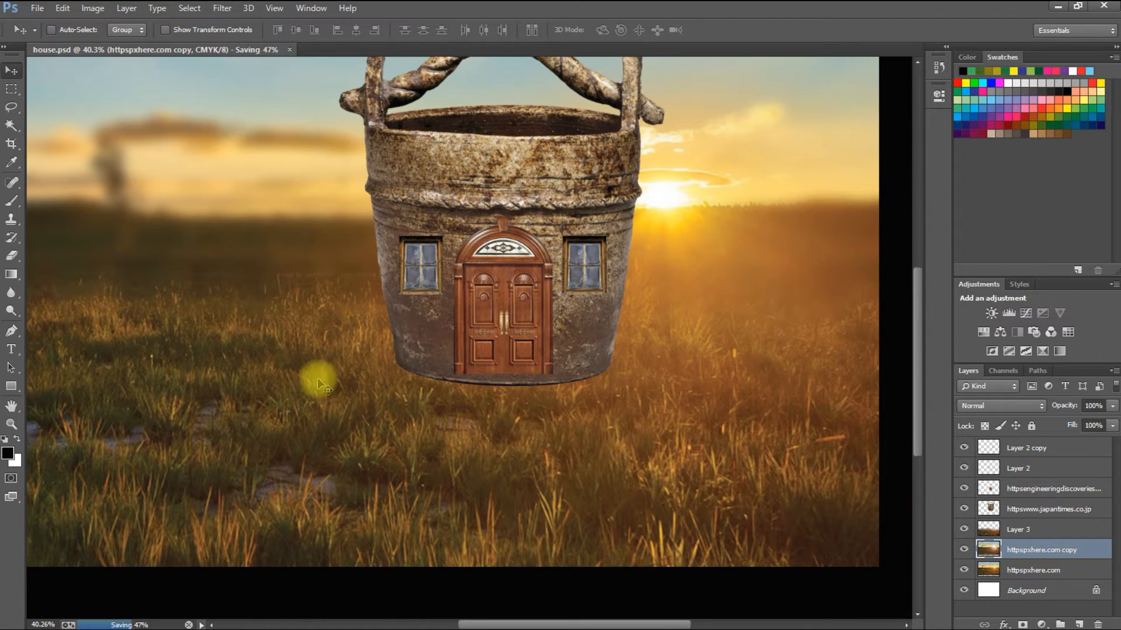
pyautogui.click(12, 204)
pyautogui.click(61, 30)
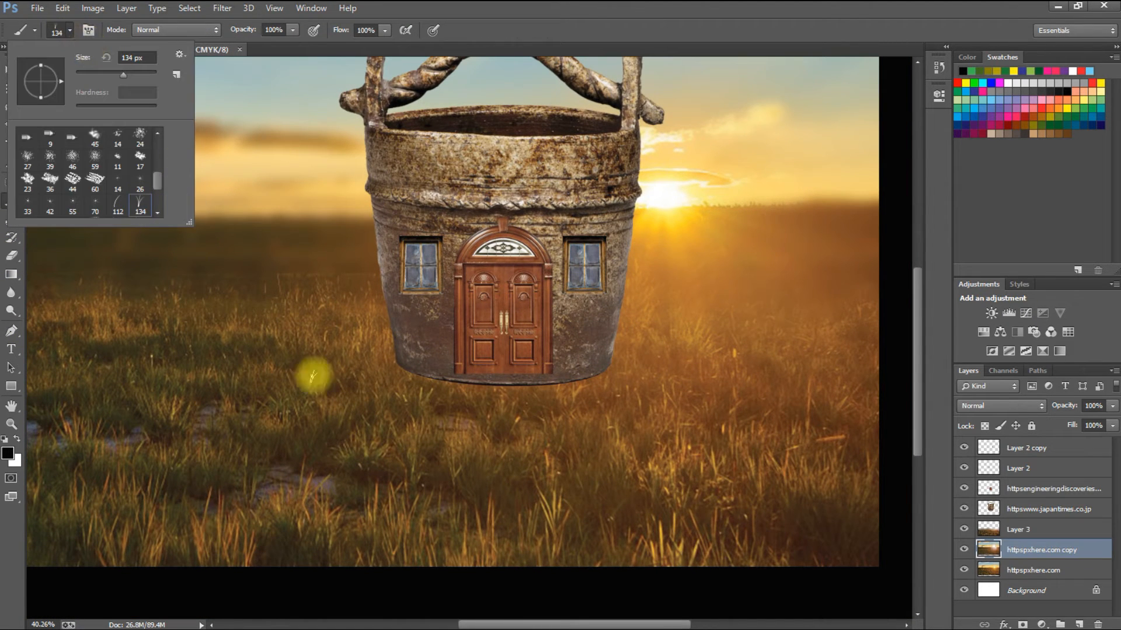
pyautogui.click(1037, 129)
pyautogui.click(411, 379)
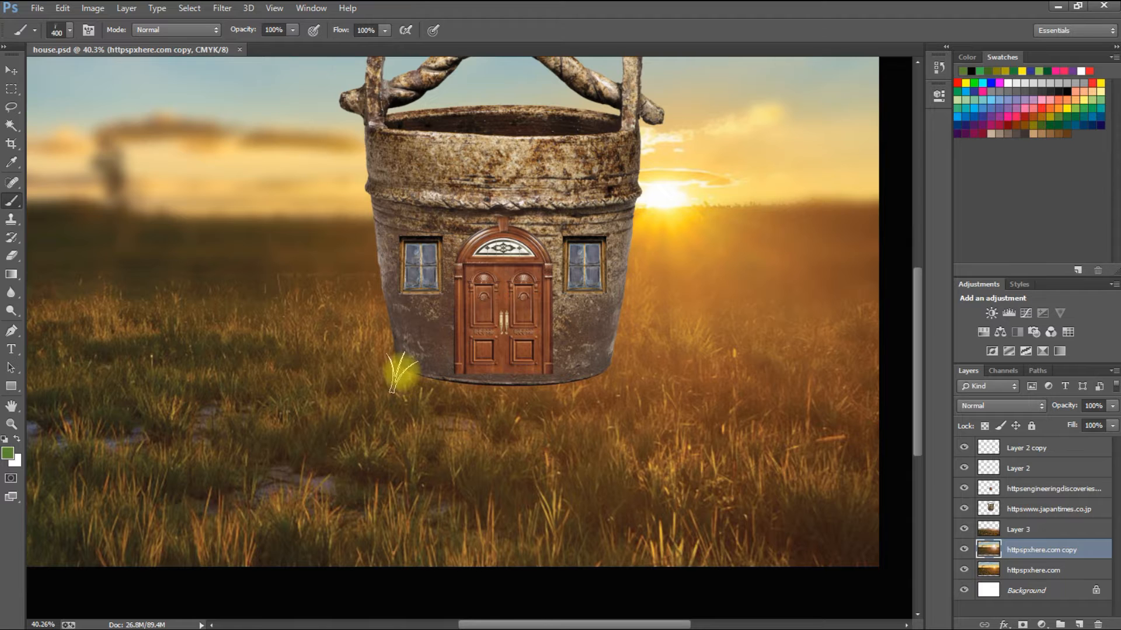
pyautogui.click(1078, 623)
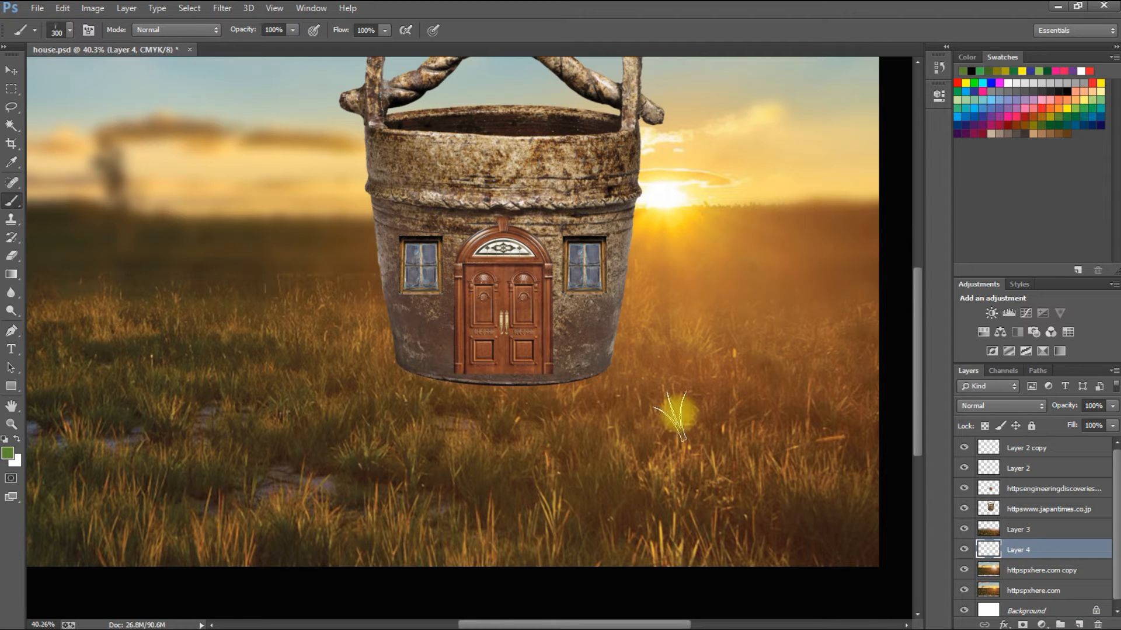
pyautogui.press('v')
pyautogui.press('Delete')
# Step: Add an empty layer above the bucket and paint grass tufts along its base with a brown sampled from the field
pyautogui.click(1015, 504)
pyautogui.click(1078, 624)
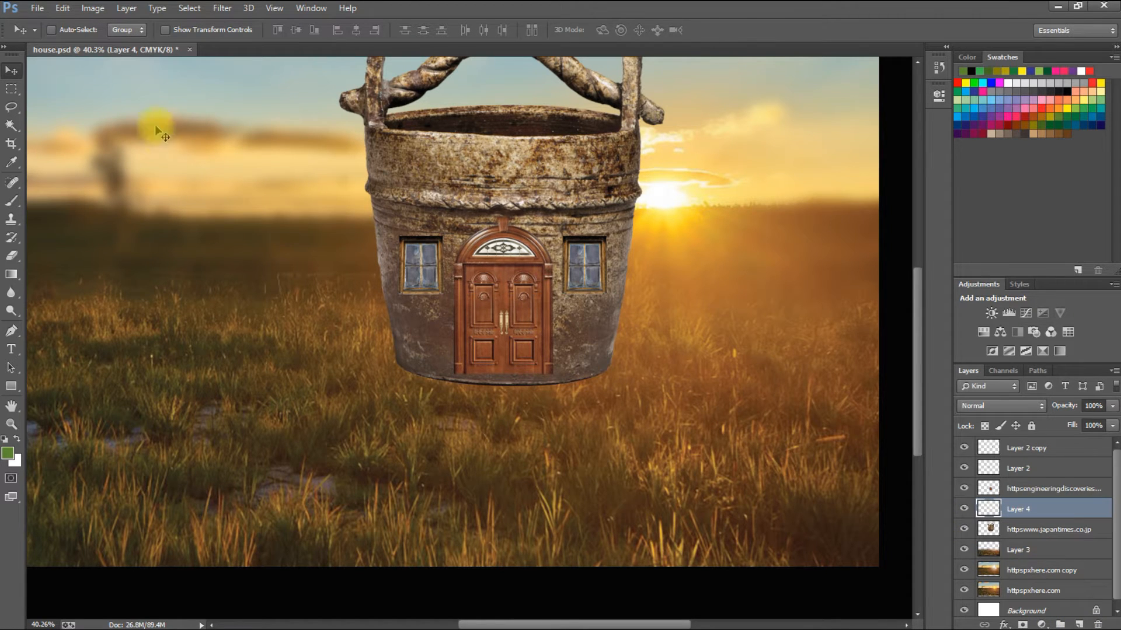
pyautogui.click(11, 201)
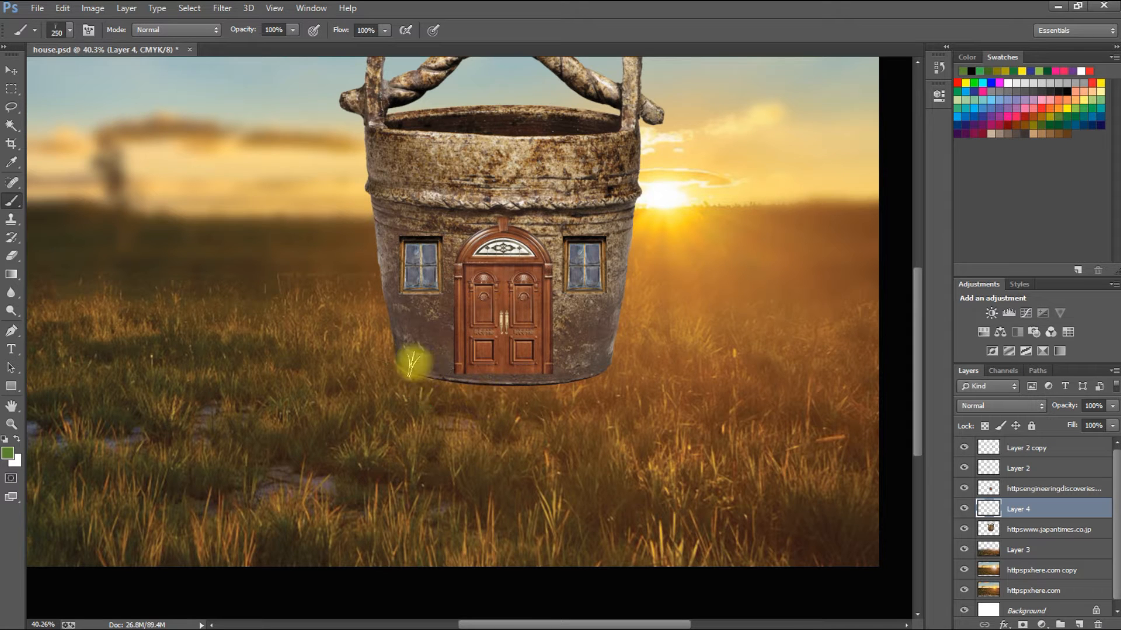
pyautogui.keyDown('alt'); pyautogui.click(581, 429); pyautogui.keyUp('alt')
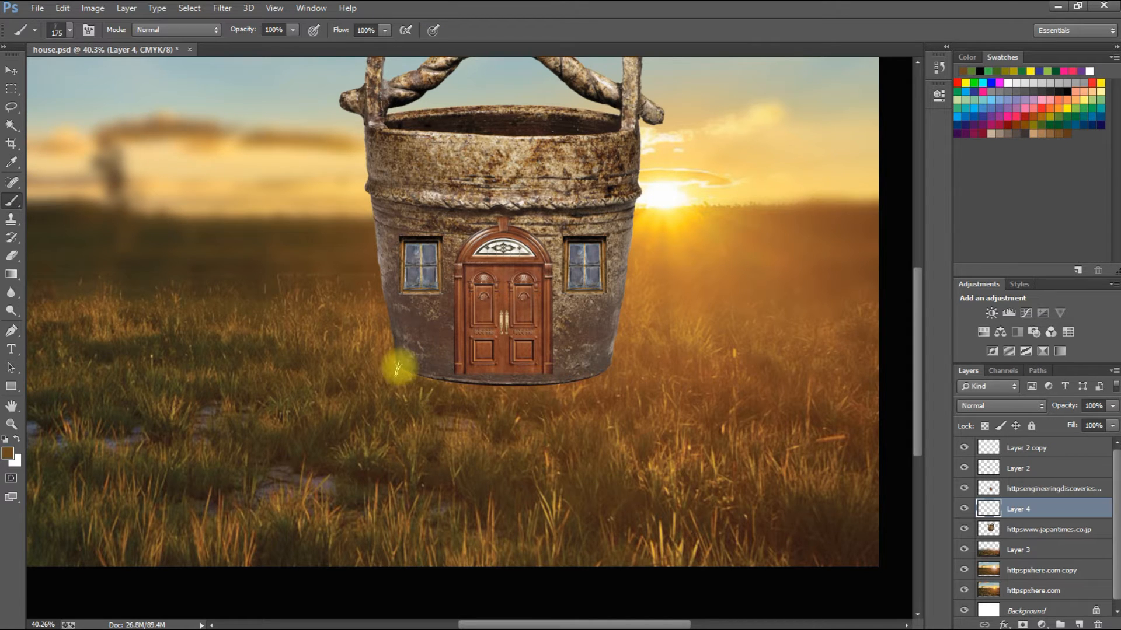
pyautogui.moveTo(470, 383); pyautogui.dragTo(601, 384)
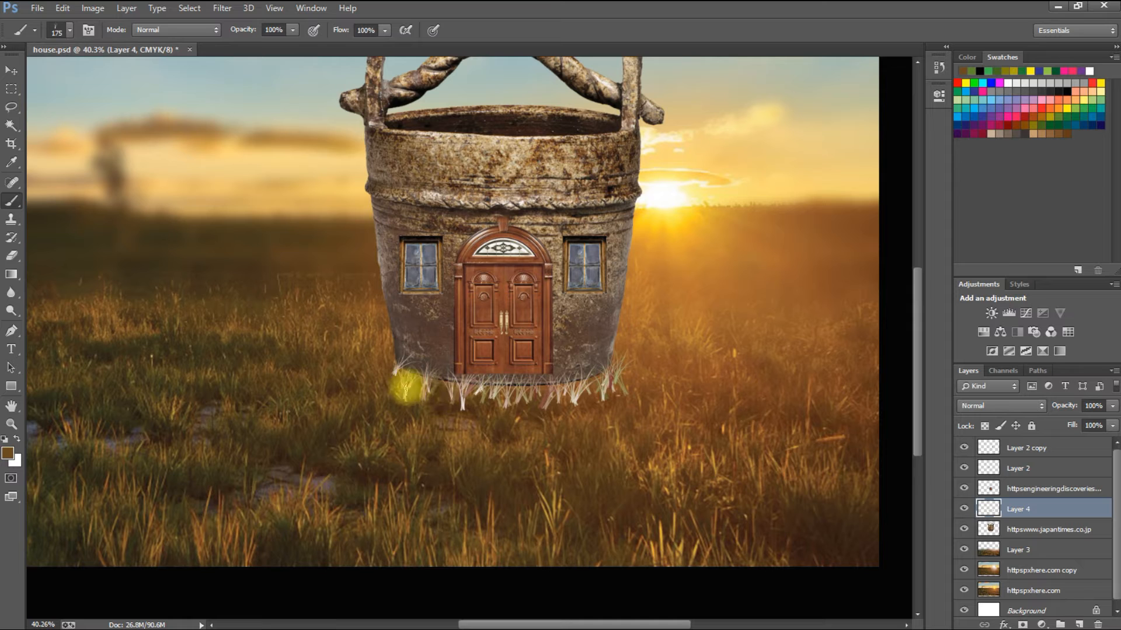
# Step: Recolour the painted grass tufts with a dark tone sampled from the field, preserving their transparency
pyautogui.press('v')
pyautogui.press('i')
pyautogui.click(513, 475)
pyautogui.hotkey('alt', 'shift', 'BackSpace')
# Step: Copy a rectangular patch of the field's grass beside the bucket and paste it as a new layer above the painted tufts
pyautogui.press('v')
pyautogui.press('Tab')
pyautogui.hotkey('ctrl', '-')
pyautogui.hotkey('ctrl', '+')
pyautogui.moveTo(823, 590); pyautogui.dragTo(740, 453)
pyautogui.rightClick(703, 402)
pyautogui.click(722, 411)
pyautogui.press('m')
pyautogui.moveTo(81, 220); pyautogui.dragTo(380, 323)
pyautogui.press('F7')
pyautogui.moveTo(694, 327); pyautogui.dragTo(687, 323)
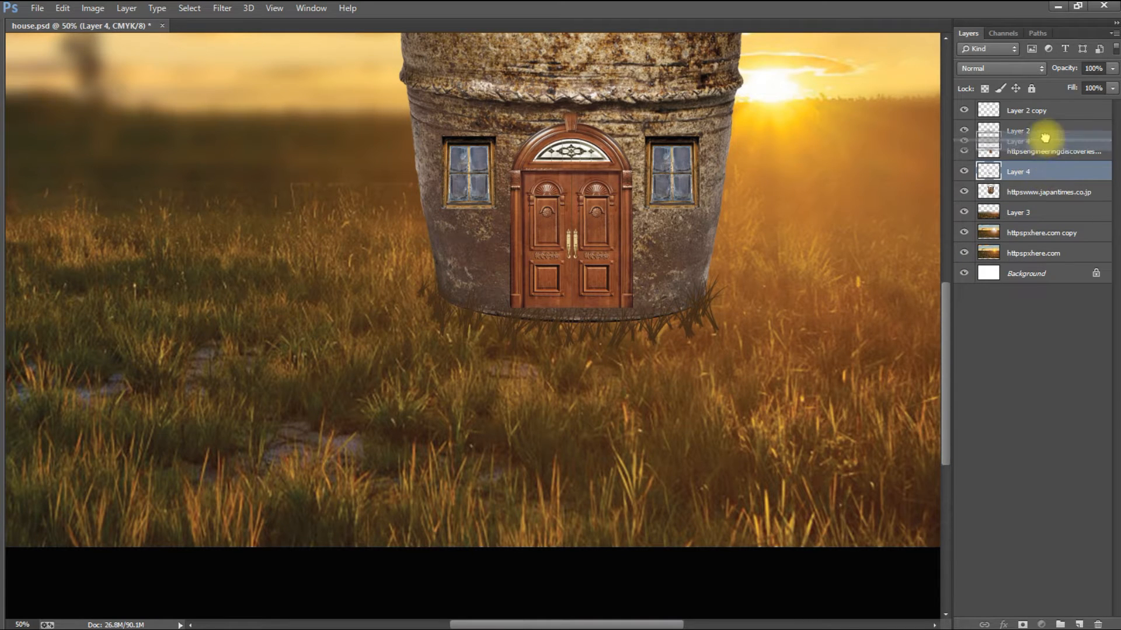
pyautogui.hotkey('ctrl', 'v')
# Step: Clip the pasted grass patch to the painted tufts layer and fit it over the bucket's base
pyautogui.moveTo(586, 319); pyautogui.dragTo(684, 305)
pyautogui.rightClick(1029, 174)
pyautogui.click(891, 247)
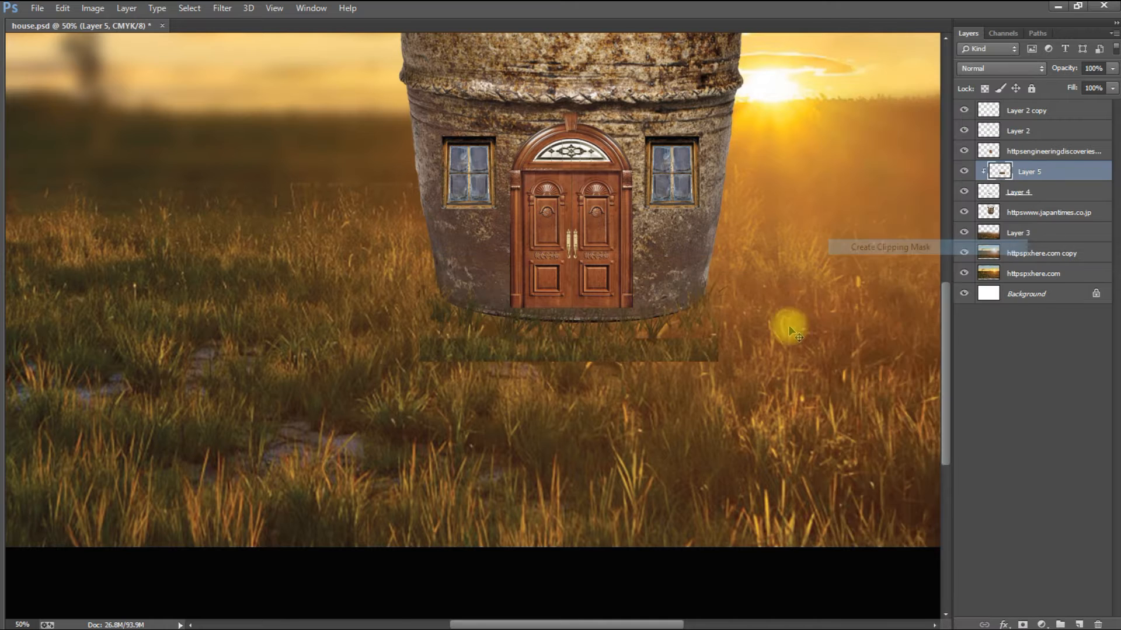
pyautogui.hotkey('ctrl', 't')
pyautogui.press('Return')
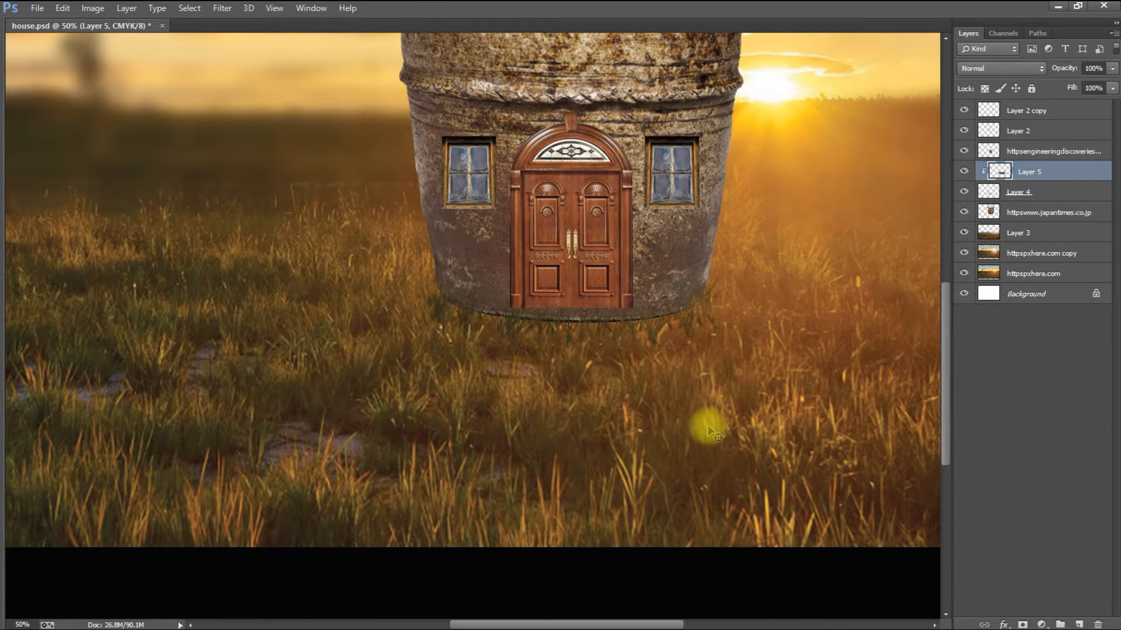
# Step: Duplicate the bucket layer and hide the original
pyautogui.hotkey('ctrl', '-')
pyautogui.hotkey('ctrl', '-')
pyautogui.scroll(2, 607, 384)
pyautogui.rightClick(628, 261)
pyautogui.click(633, 269)
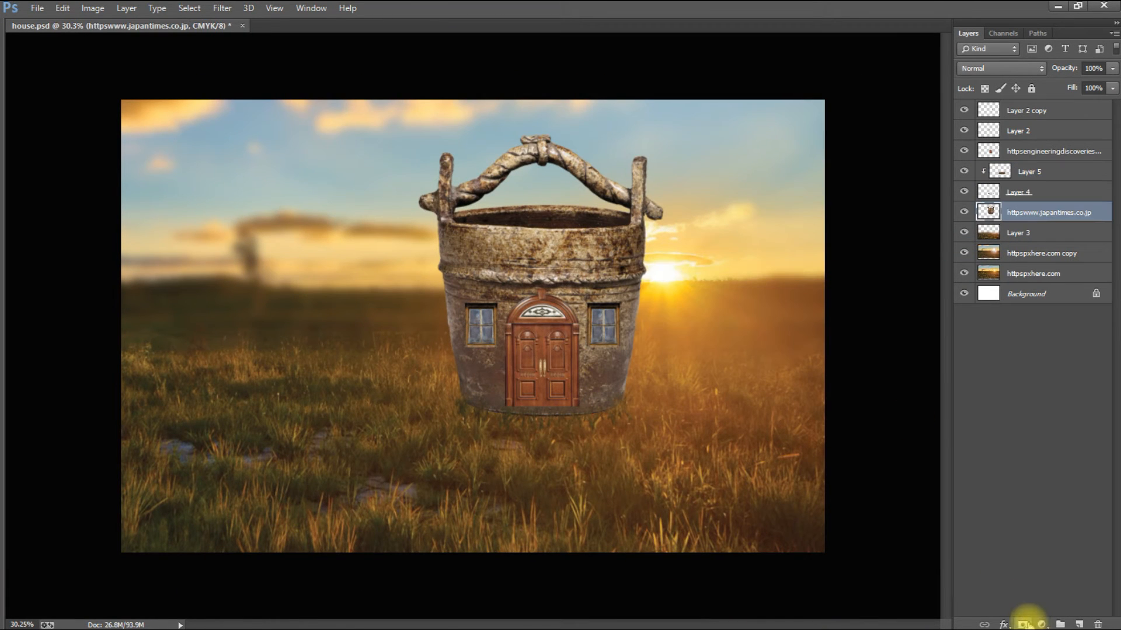
pyautogui.hotkey('ctrl', 'j')
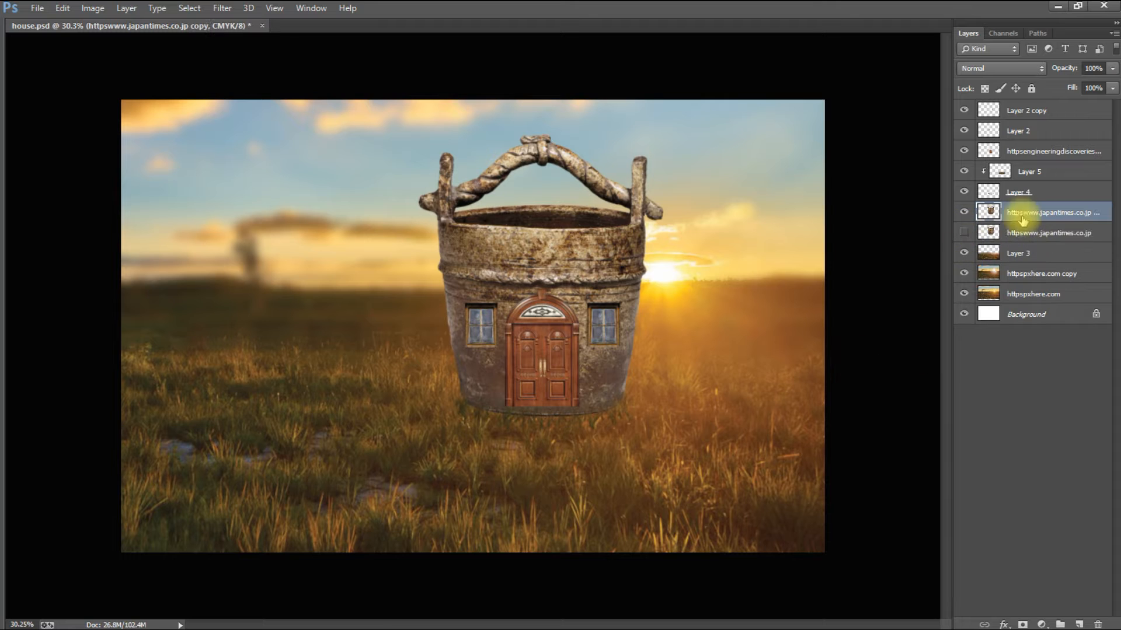
# Step: Add a Levels adjustment layer above the duplicated bucket and undo its output level change
pyautogui.click(1041, 624)
pyautogui.click(812, 389)
pyautogui.moveTo(904, 223)
pyautogui.mouseDown()
pyautogui.moveTo(750, 223)
pyautogui.moveTo(901, 225)
pyautogui.mouseUp()
pyautogui.click(899, 35)
pyautogui.hotkey('ctrl', 'z')
pyautogui.hotkey('ctrl', 'z')
# Step: Add a Levels adjustment masked to the bucket's outline, with input black 37 and output white 194
pyautogui.keyDown('ctrl'); pyautogui.click(989, 236); pyautogui.keyUp('ctrl')
pyautogui.click(1041, 625)
pyautogui.click(863, 380)
pyautogui.moveTo(767, 186)
pyautogui.mouseDown()
pyautogui.moveTo(796, 170)
pyautogui.moveTo(773, 181)
pyautogui.mouseUp()
pyautogui.moveTo(904, 222); pyautogui.dragTo(868, 227)
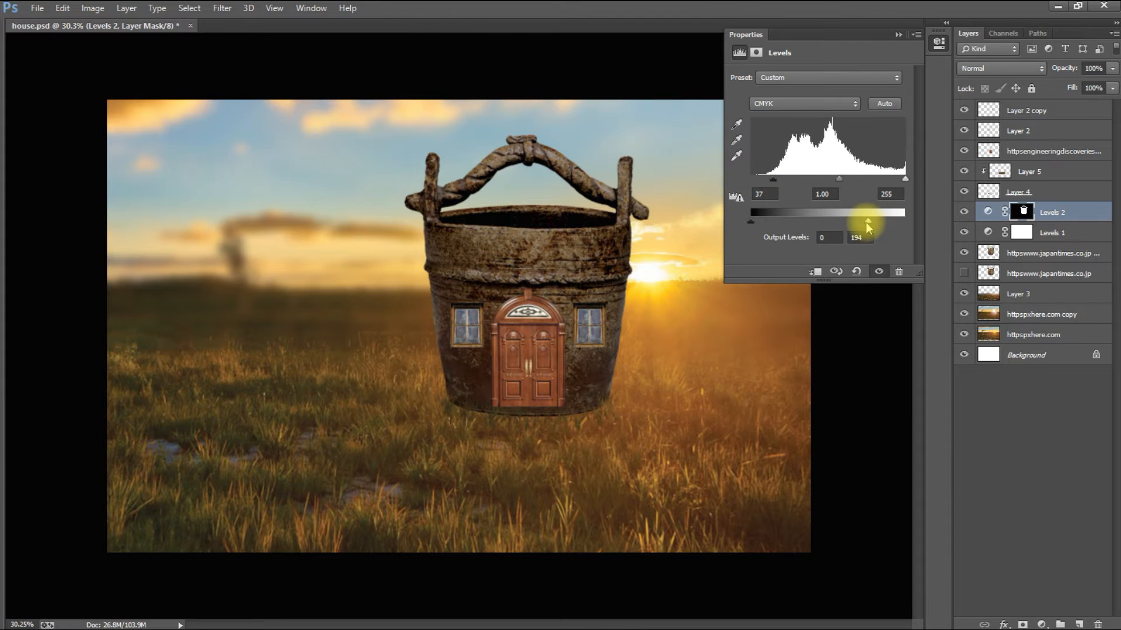
pyautogui.click(897, 35)
# Step: Paint black on the Levels 2 mask over the rope handle with a soft brush, reducing its size to 250
pyautogui.press('Tab')
pyautogui.click(17, 439)
pyautogui.click(11, 200)
pyautogui.click(70, 31)
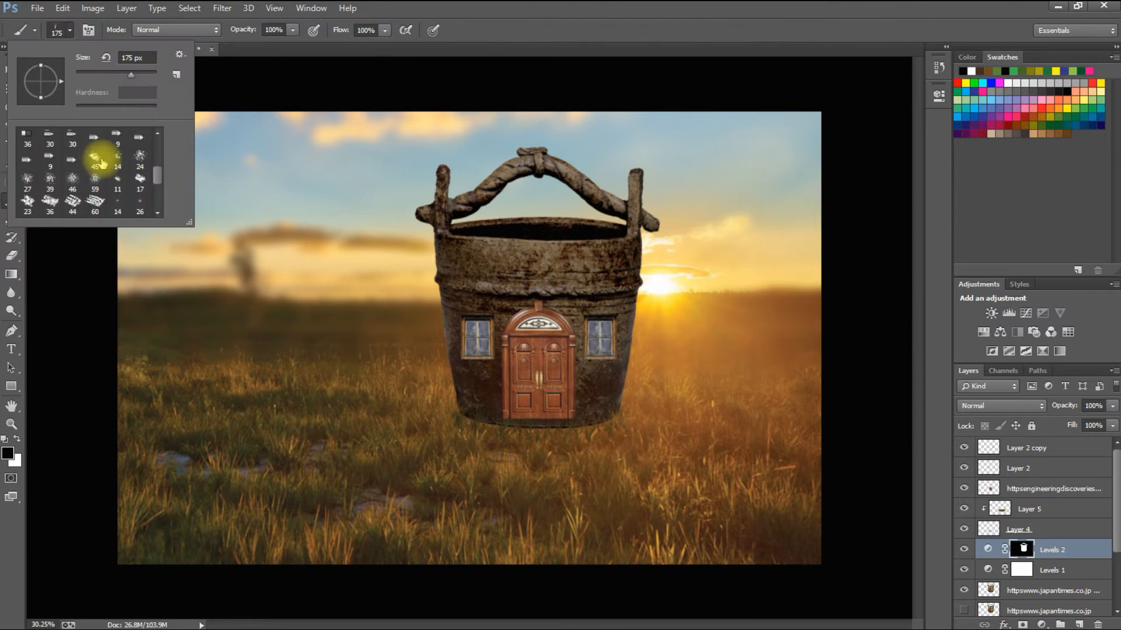
pyautogui.click(569, 194)
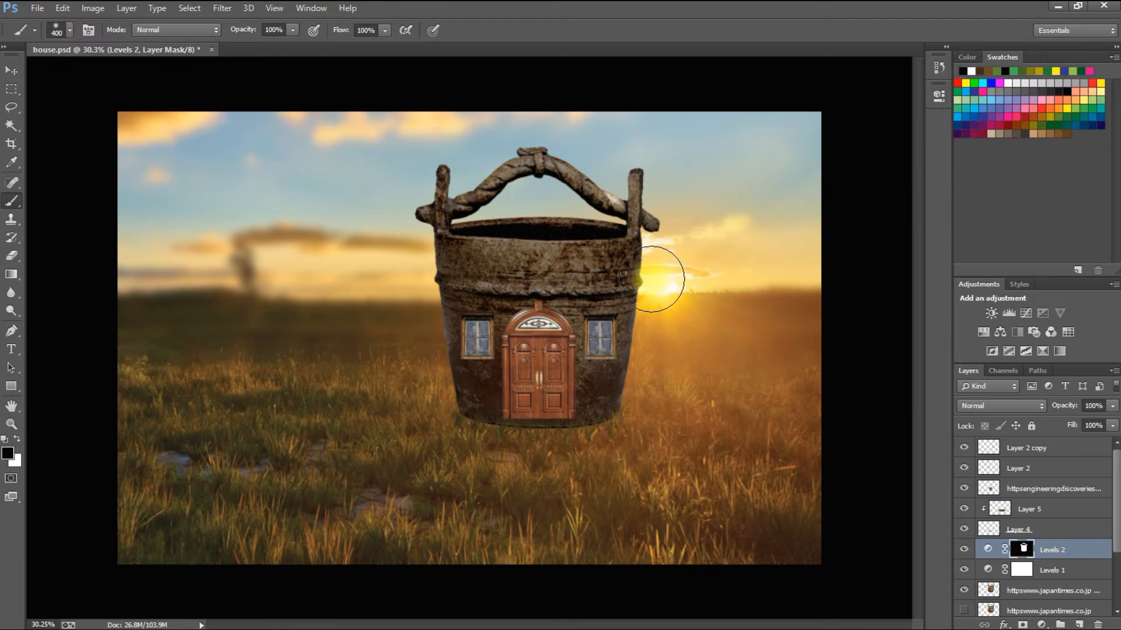
pyautogui.moveTo(664, 225)
pyautogui.mouseDown()
pyautogui.moveTo(608, 157)
pyautogui.moveTo(506, 154)
pyautogui.mouseUp()
pyautogui.press('[')
pyautogui.press('[')
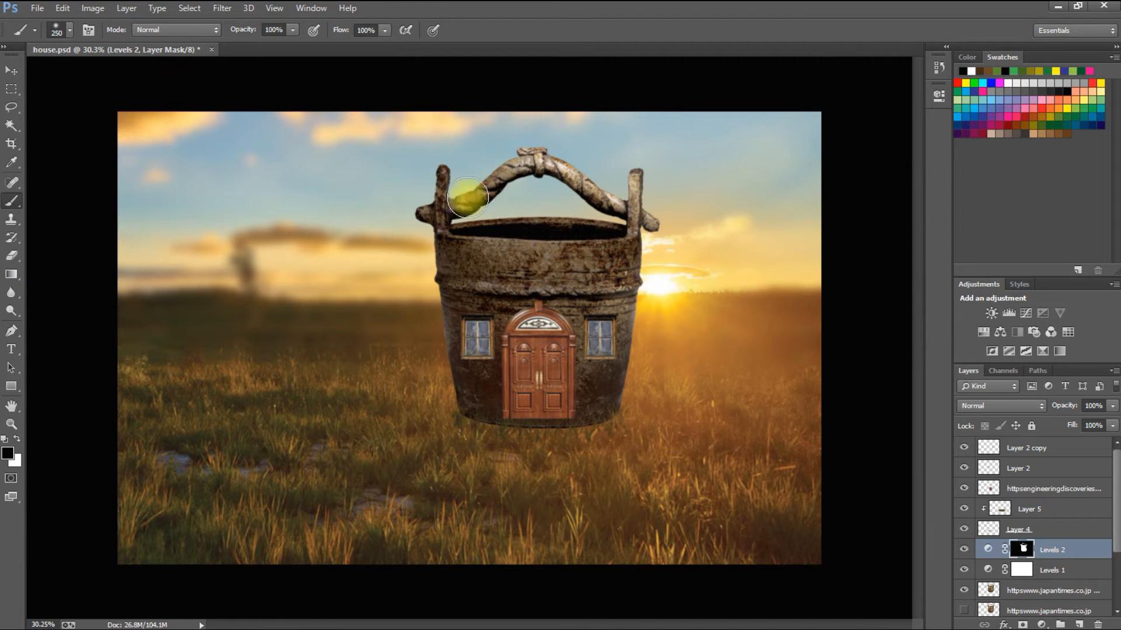
# Step: Lighten the bucket's sun-facing side on the Levels 2 mask using a black 500 px brush at 41% opacity
pyautogui.moveTo(254, 51); pyautogui.dragTo(251, 51)
pyautogui.press(']')
pyautogui.press(']')
pyautogui.press(']')
pyautogui.click(630, 297)
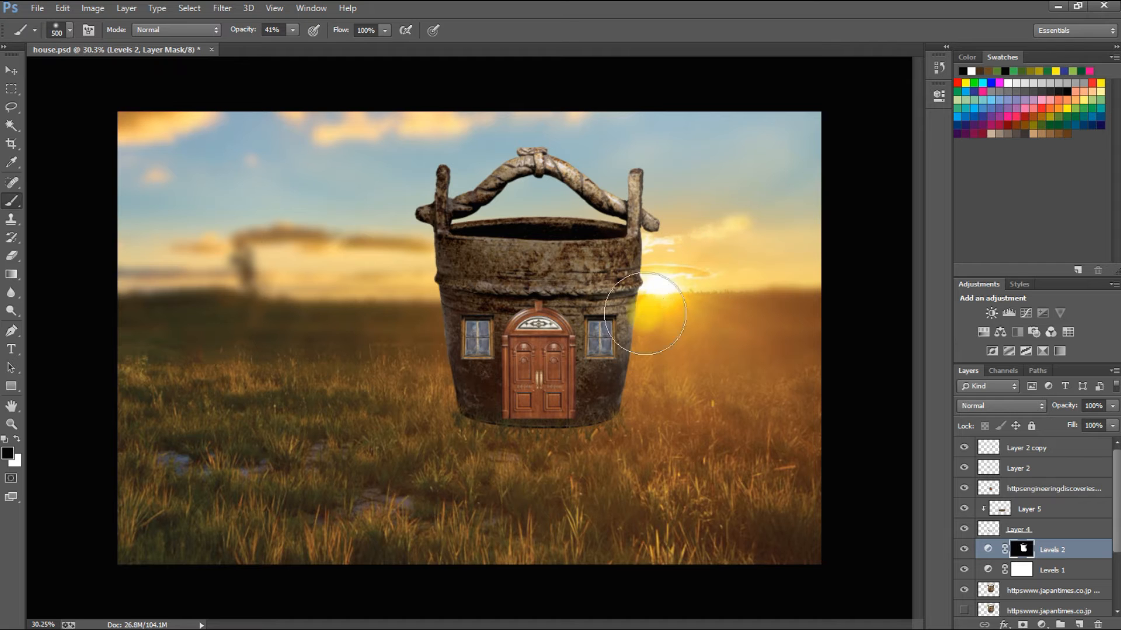
pyautogui.click(524, 250)
# Step: Paint white on the Levels 2 mask near the bucket's lower corner within its outline at 83% opacity, and deselect
pyautogui.click(17, 439)
pyautogui.click(460, 406)
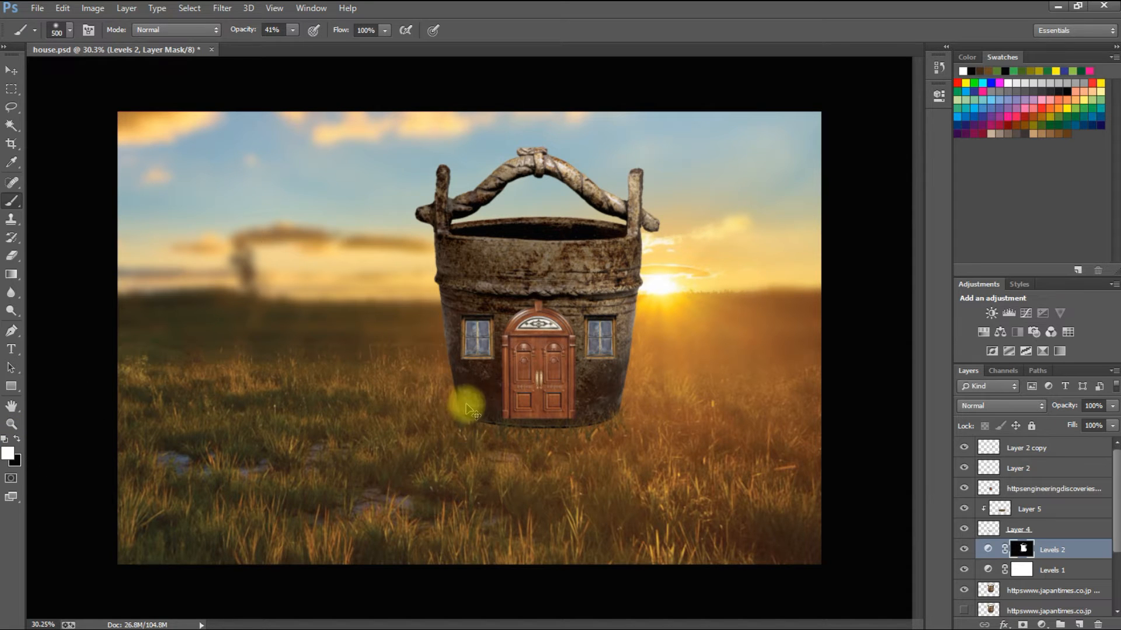
pyautogui.press('[')
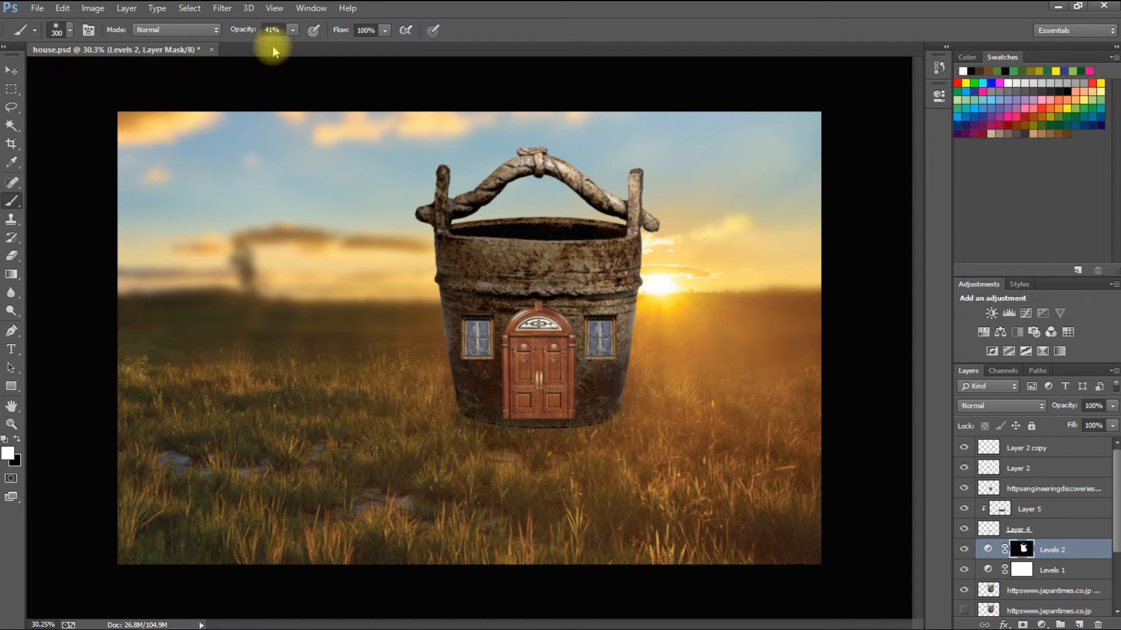
pyautogui.keyDown('ctrl'); pyautogui.click(988, 590); pyautogui.keyUp('ctrl')
pyautogui.moveTo(482, 415)
pyautogui.mouseDown()
pyautogui.moveTo(658, 370)
pyautogui.moveTo(487, 370)
pyautogui.moveTo(471, 271)
pyautogui.moveTo(490, 316)
pyautogui.moveTo(595, 302)
pyautogui.moveTo(487, 310)
pyautogui.moveTo(480, 298)
pyautogui.moveTo(472, 400)
pyautogui.mouseUp()
pyautogui.click(1022, 575)
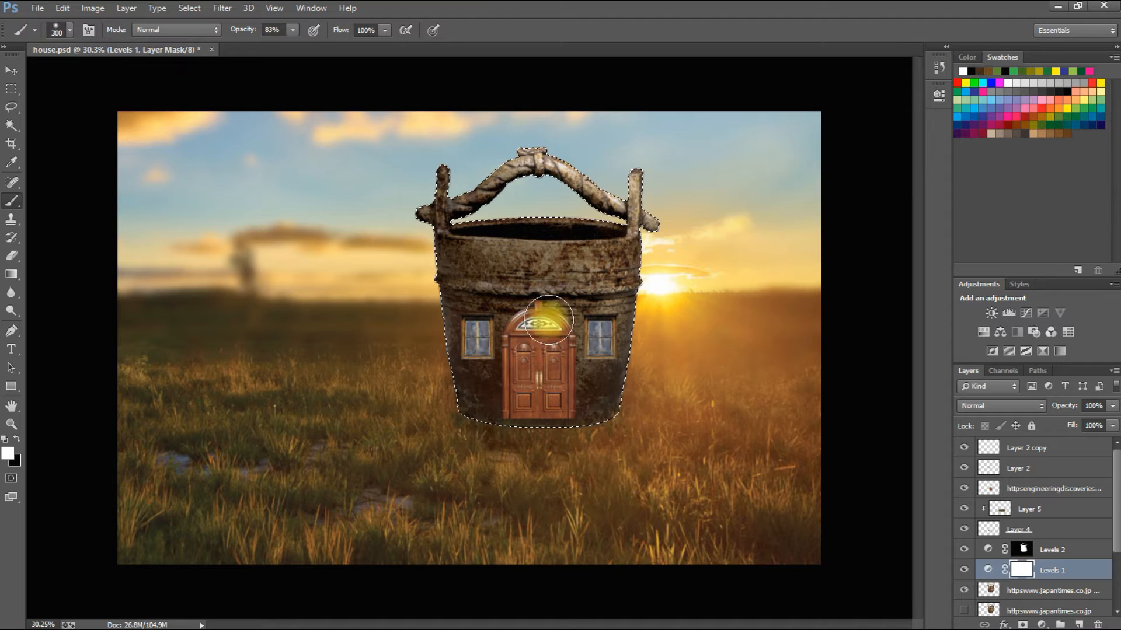
pyautogui.press('v')
pyautogui.hotkey('ctrl', 'd')
pyautogui.hotkey('ctrl', '-')
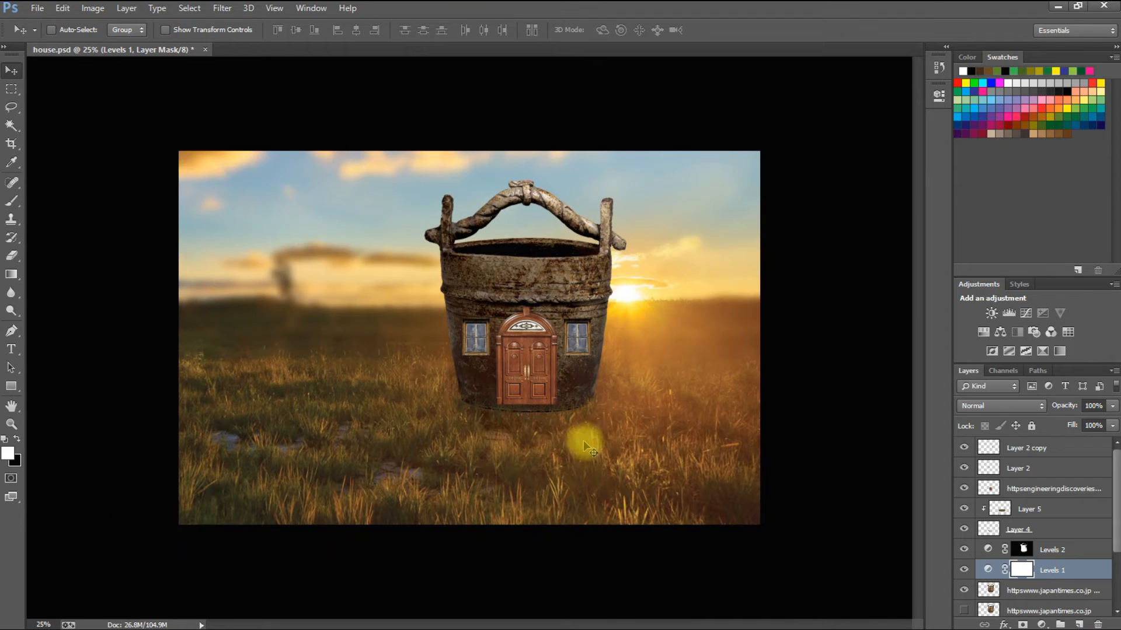
# Step: Add a layer mask to the door and a Levels adjustment above it with output white 190
pyautogui.rightClick(533, 363)
pyautogui.click(561, 364)
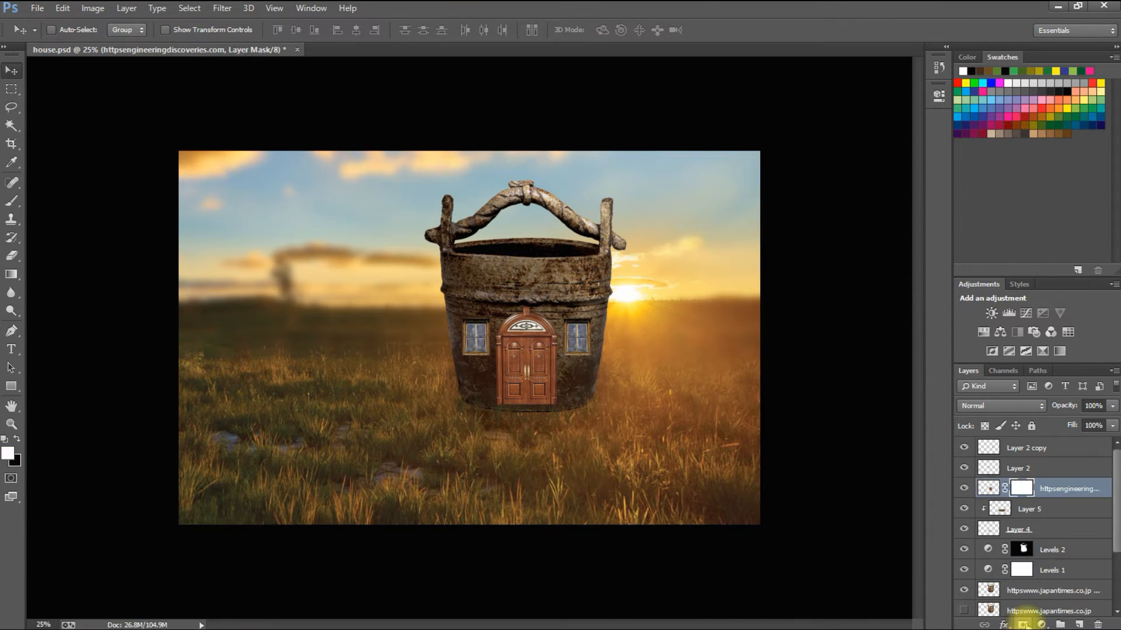
pyautogui.click(1042, 623)
pyautogui.click(861, 383)
pyautogui.moveTo(905, 275); pyautogui.dragTo(884, 275)
pyautogui.moveTo(877, 275); pyautogui.dragTo(860, 277)
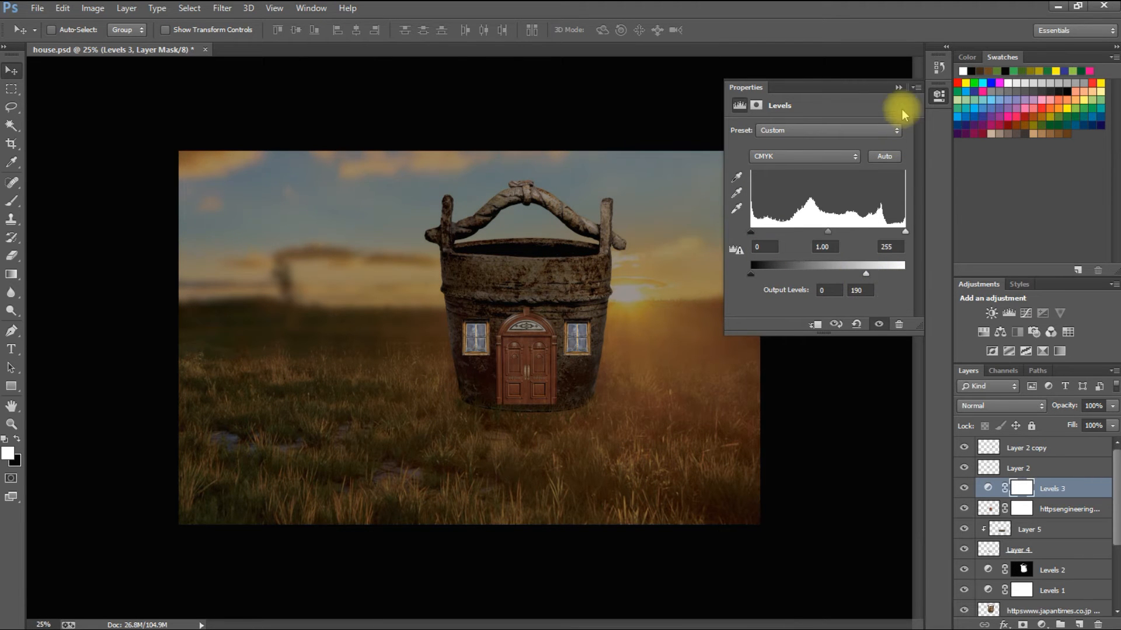
pyautogui.click(898, 87)
# Step: Clear the darkening around the house by dabbing black on the Levels 3 mask with a 1600 px brush
pyautogui.click(11, 201)
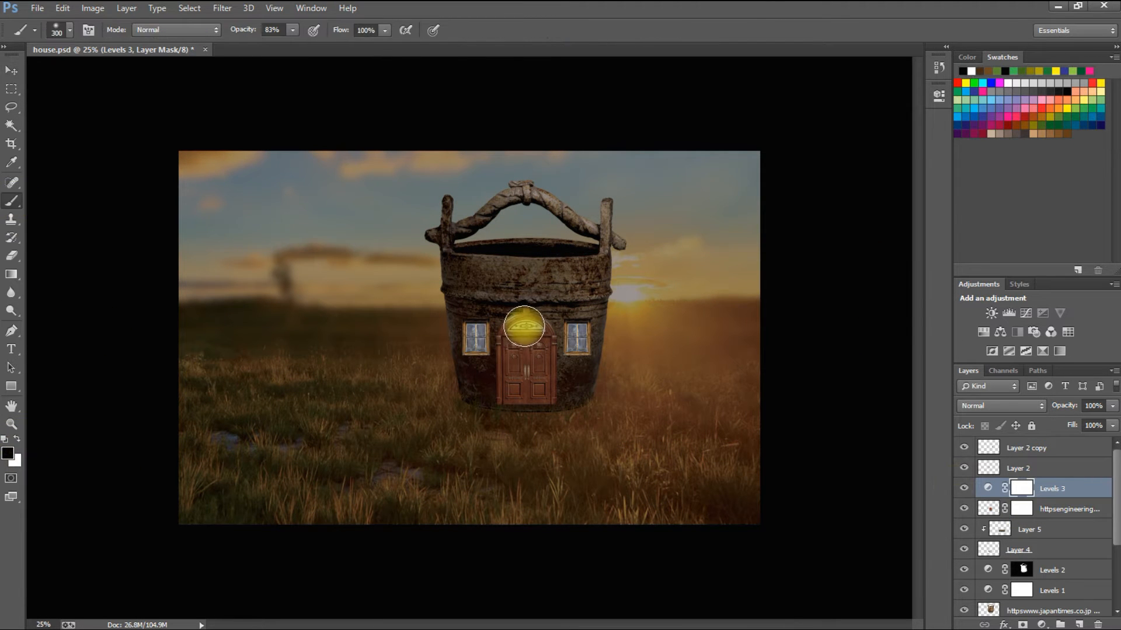
pyautogui.press(']')
pyautogui.press(']')
pyautogui.press(']')
pyautogui.press(']')
pyautogui.press(']')
pyautogui.press(']')
pyautogui.press(']')
pyautogui.press(']')
pyautogui.press(']')
pyautogui.press(']')
pyautogui.click(540, 326)
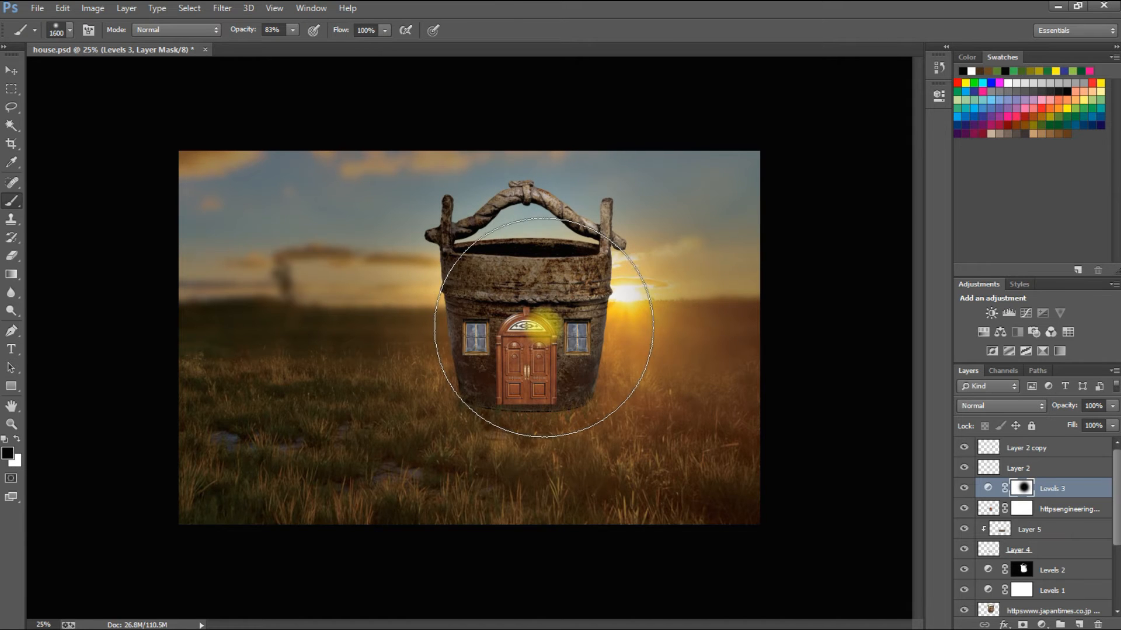
pyautogui.press('v')
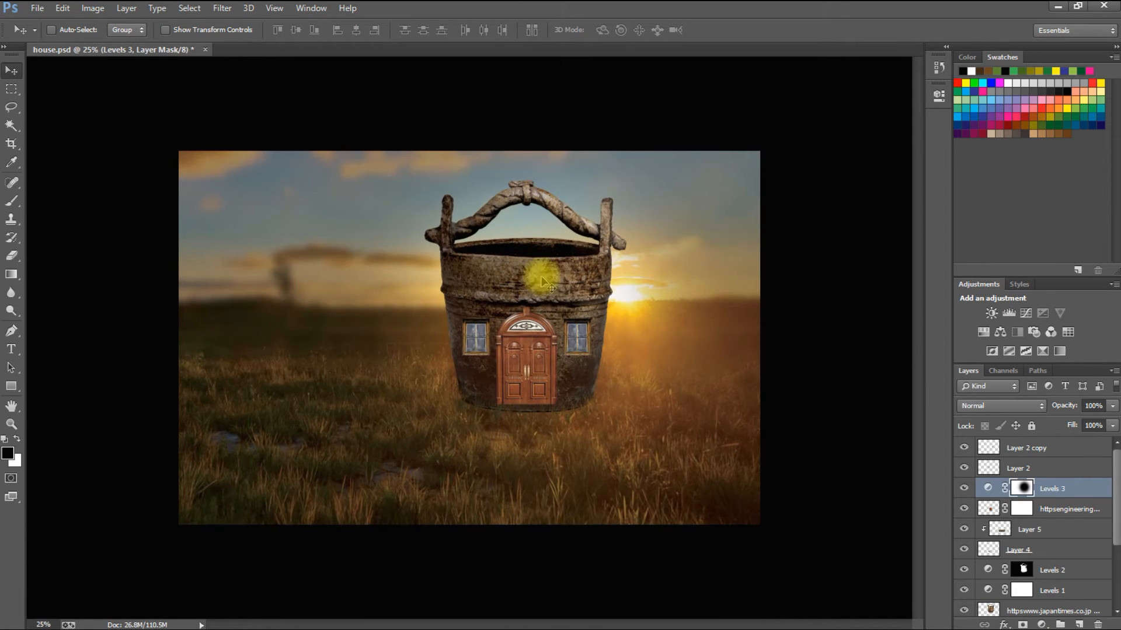
pyautogui.keyDown('ctrl'); pyautogui.click(566, 283); pyautogui.keyUp('ctrl')
pyautogui.moveTo(567, 285); pyautogui.dragTo(367, 369)
pyautogui.hotkey('ctrl', 'z')
pyautogui.hotkey('ctrl', 'z')
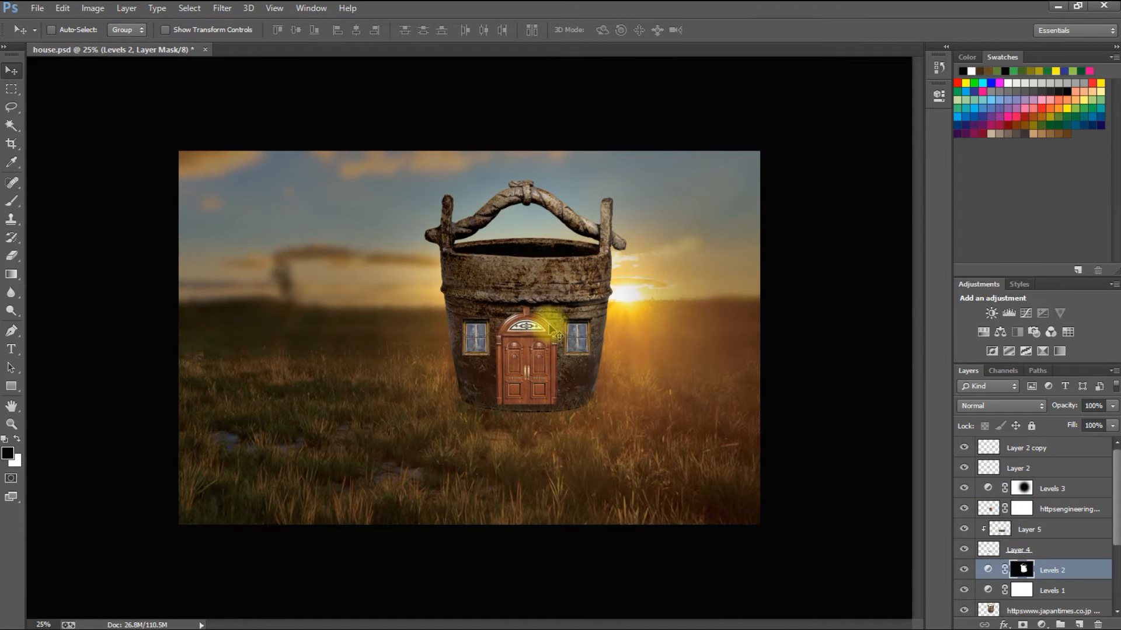
# Step: Save the document, place the bridge-2081063_1280 image in front of the house and move its layer above Levels 3
pyautogui.hotkey('ctrl', 's')
pyautogui.click(1058, 8)
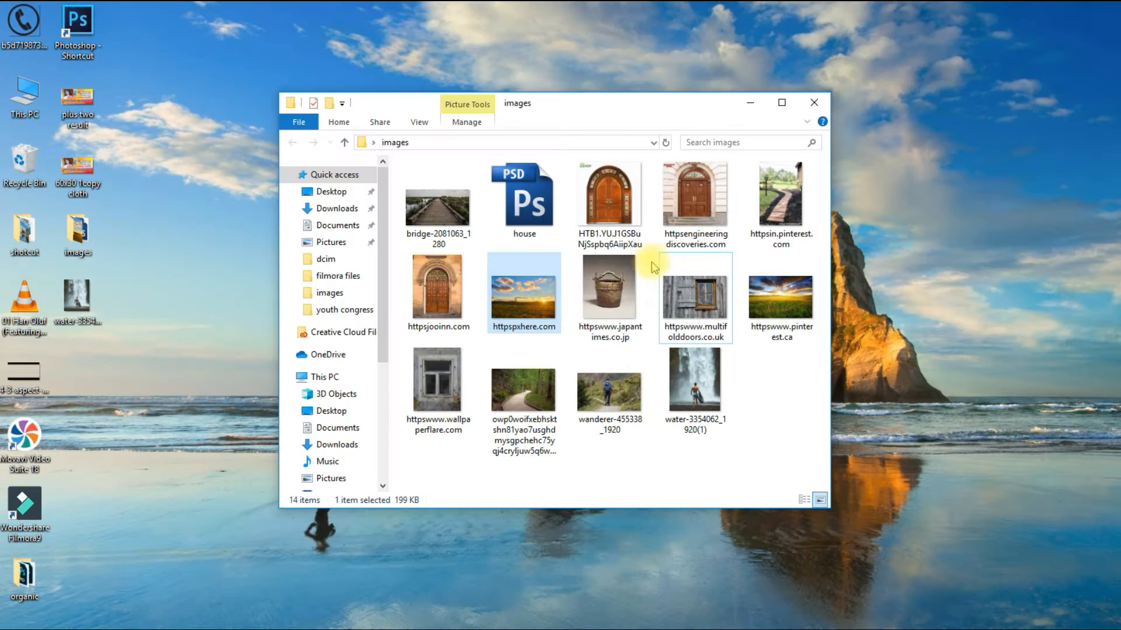
pyautogui.moveTo(861, 626); pyautogui.dragTo(675, 455)
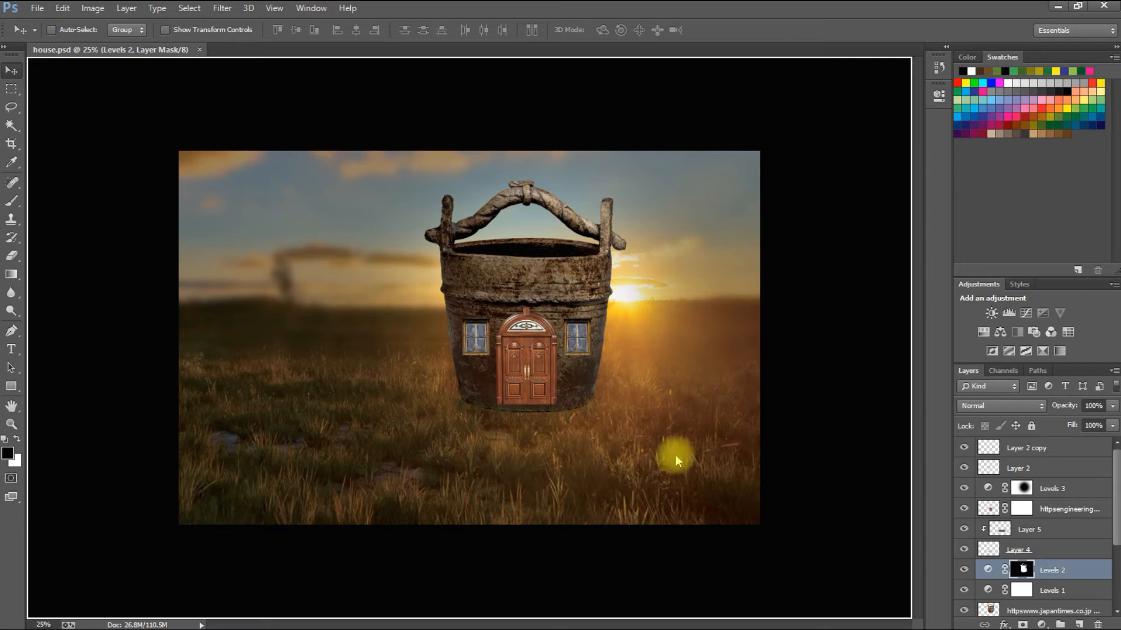
pyautogui.moveTo(511, 340); pyautogui.dragTo(456, 459)
pyautogui.press('Return')
pyautogui.moveTo(1064, 580); pyautogui.dragTo(1059, 484)
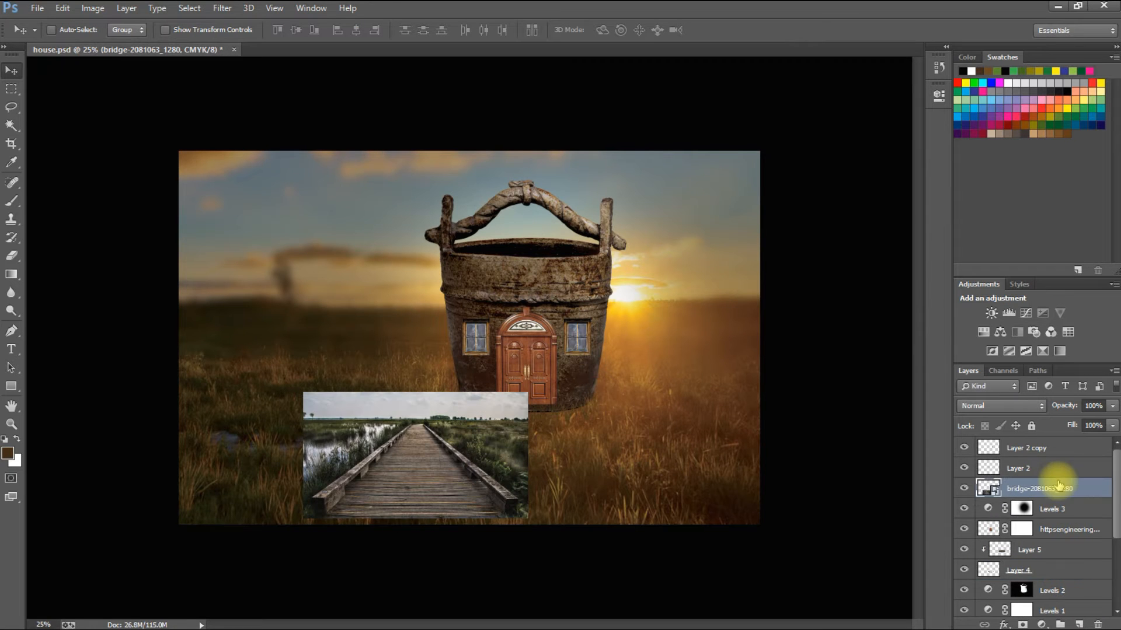
# Step: Move the bridge image so that its walkway is centred below the house door
pyautogui.hotkey('ctrl', 't')
pyautogui.moveTo(416, 392); pyautogui.dragTo(545, 374)
pyautogui.press('Return')
pyautogui.scroll(11, 498, 358)
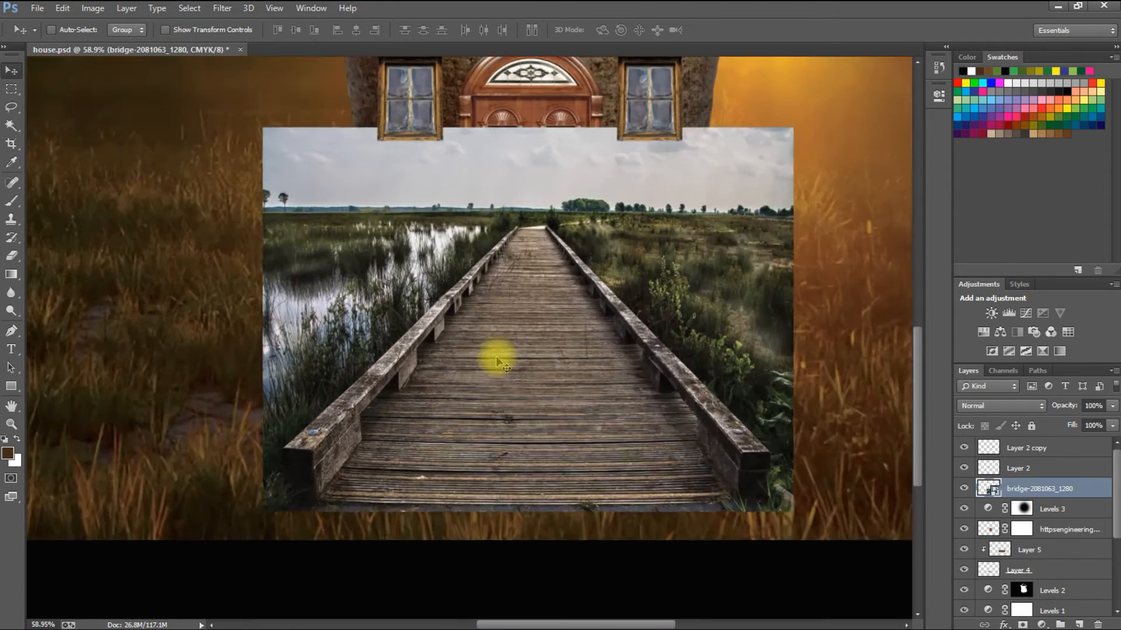
# Step: Trace the wooden walkway and its railings with a closed Pen path and convert it to a selection
pyautogui.press('p')
pyautogui.click(245, 533)
pyautogui.click(242, 469)
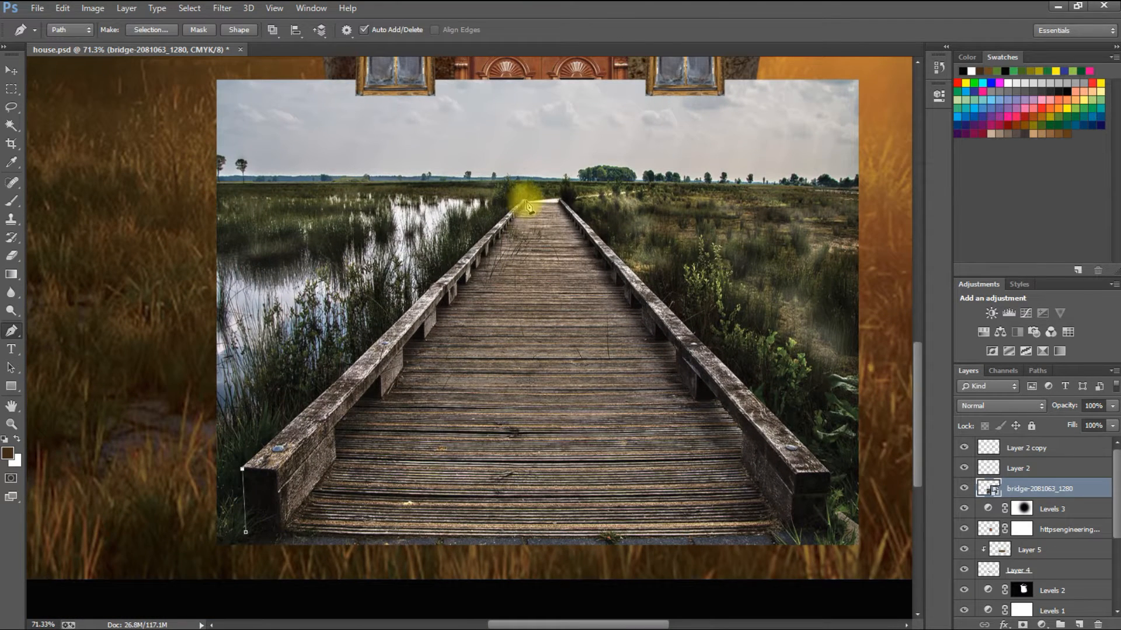
pyautogui.click(245, 553)
pyautogui.hotkey('ctrl', 'Return')
# Step: Rasterize the bridge layer, delete everything outside the walkway using the inverted, feathered selection, and deselect
pyautogui.hotkey('ctrl', 'shift', 'i')
pyautogui.press('Delete')
pyautogui.click(606, 247)
pyautogui.rightClick(1042, 488)
pyautogui.click(853, 236)
pyautogui.press('Delete')
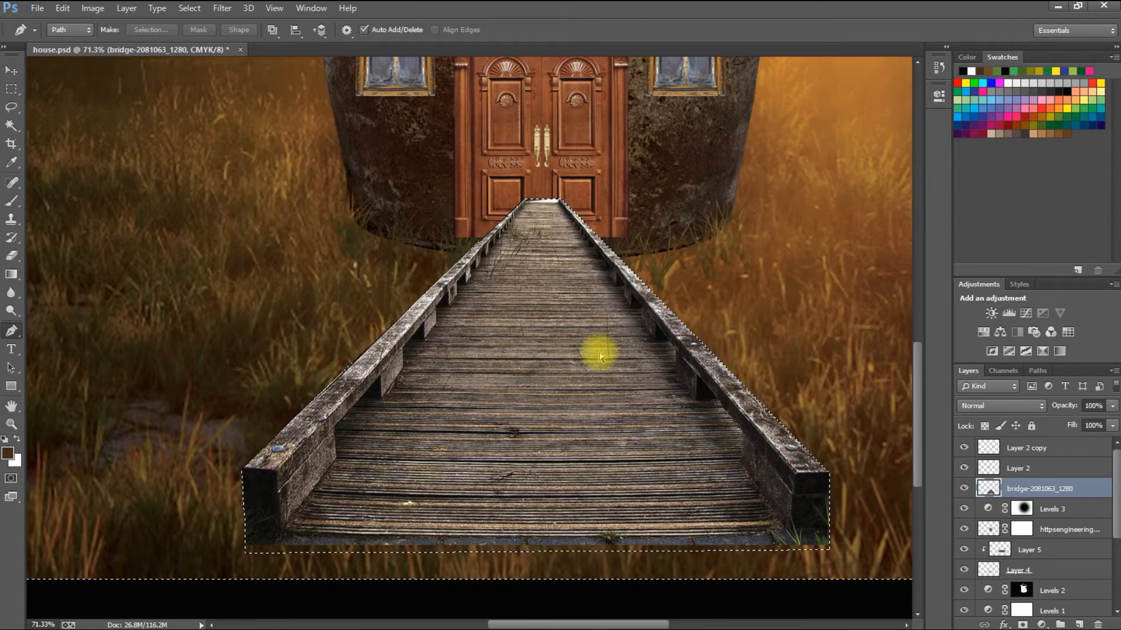
pyautogui.hotkey('ctrl', 'z')
pyautogui.hotkey('shift', 'F6')
pyautogui.click(633, 210)
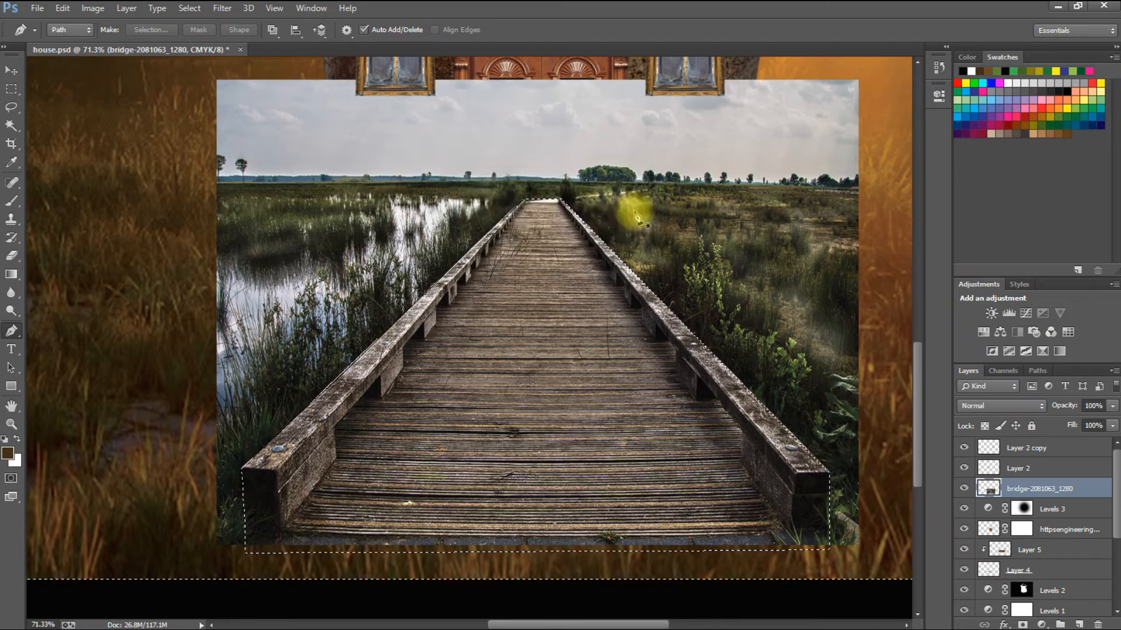
pyautogui.press('Delete')
pyautogui.hotkey('ctrl', 'd')
# Step: Move the bridge layer directly below the door layer, above the clipped Layer 5
pyautogui.press('v')
pyautogui.moveTo(1045, 489); pyautogui.dragTo(1094, 559)
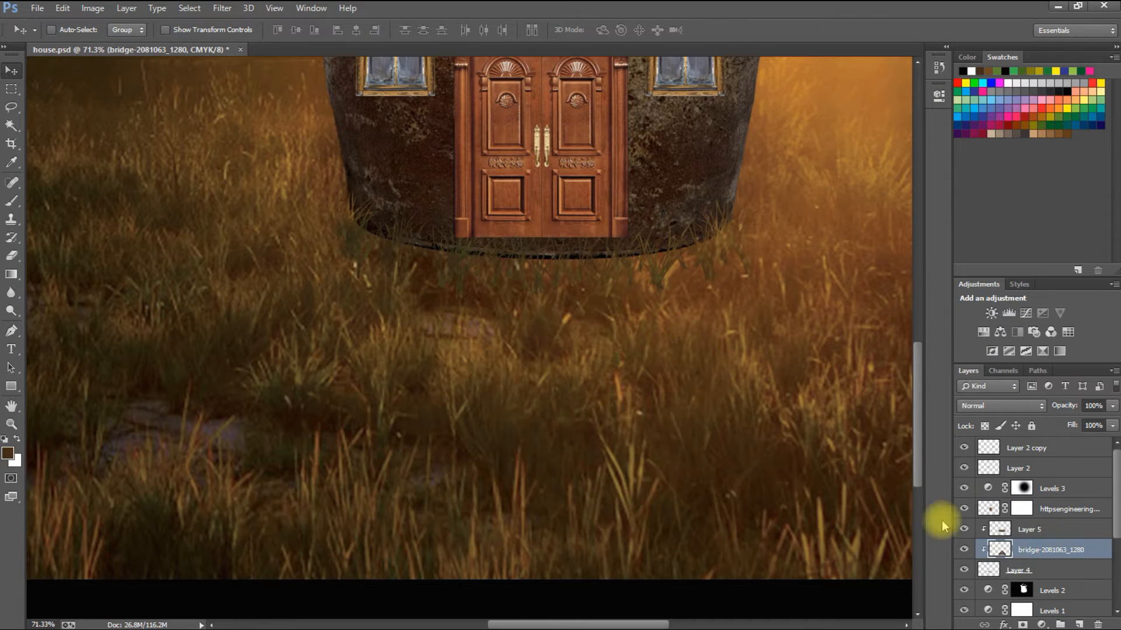
pyautogui.hotkey('ctrl', 'z')
pyautogui.moveTo(1047, 494)
pyautogui.mouseDown()
pyautogui.moveTo(1058, 623)
pyautogui.moveTo(1039, 496)
pyautogui.mouseUp()
pyautogui.scroll(-5, 594, 326)
# Step: Stretch the walkway down to the canvas's lower edge and up until it meets the full width of the door
pyautogui.hotkey('ctrl', 't')
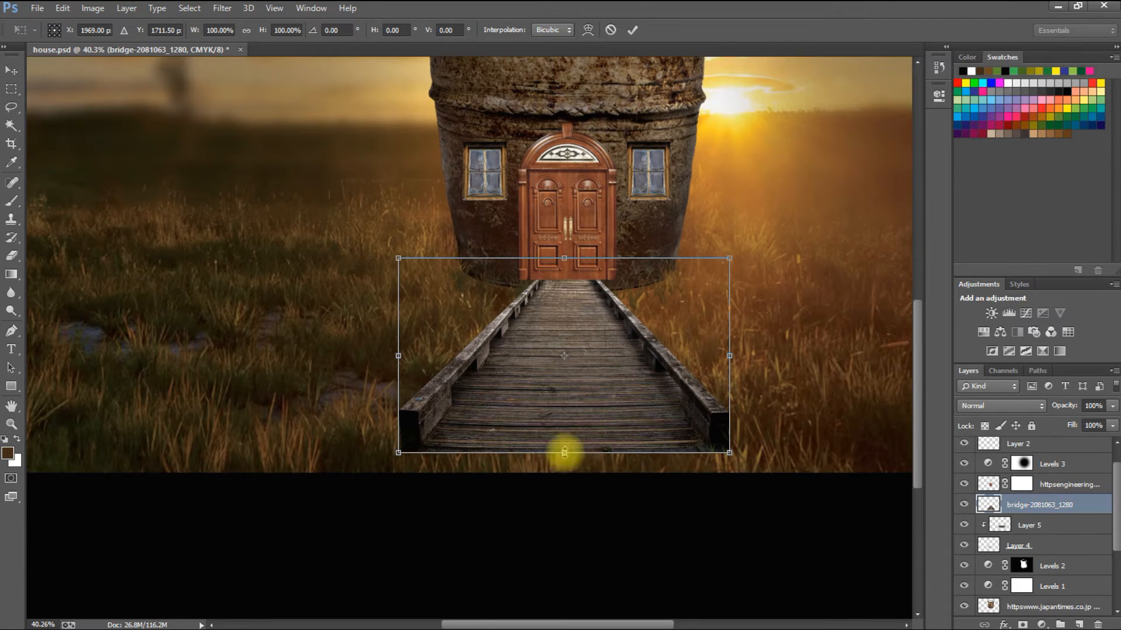
pyautogui.moveTo(566, 451); pyautogui.dragTo(565, 472)
pyautogui.moveTo(564, 259); pyautogui.dragTo(563, 220)
pyautogui.press('Return')
pyautogui.scroll(3, 548, 292)
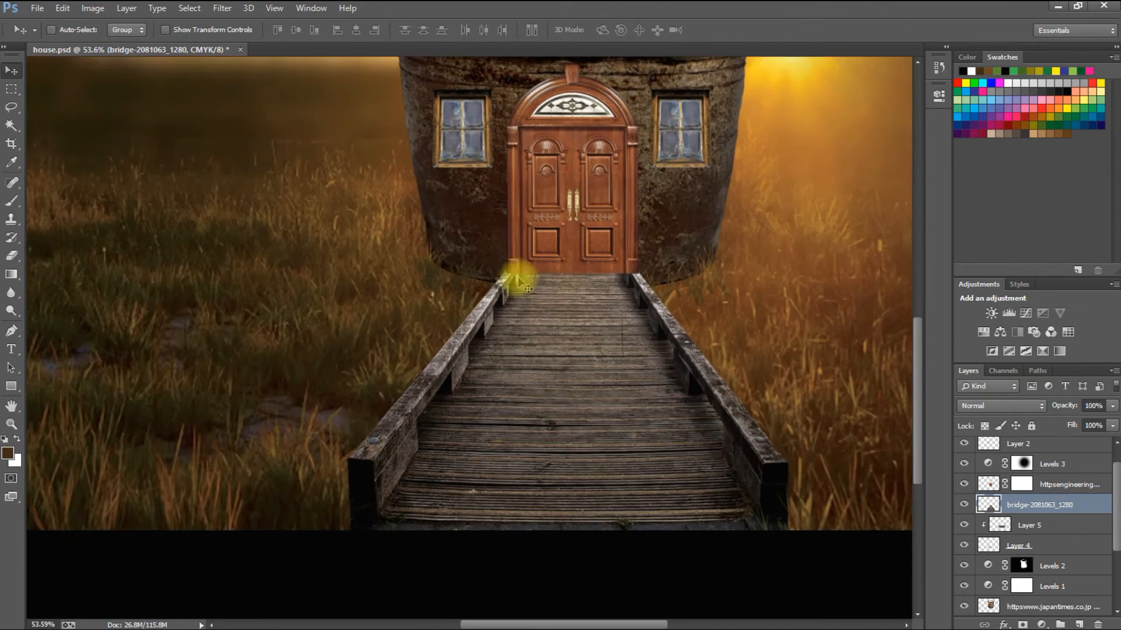
# Step: Erase the walkway's upper edge and railing ends along the door's base with a 90 px eraser
pyautogui.press('e')
pyautogui.press('[')
pyautogui.press('[')
pyautogui.press('[')
pyautogui.press('[')
pyautogui.press('[')
pyautogui.press('[')
pyautogui.press('[')
pyautogui.press('[')
pyautogui.press('[')
pyautogui.moveTo(520, 265); pyautogui.dragTo(685, 265)
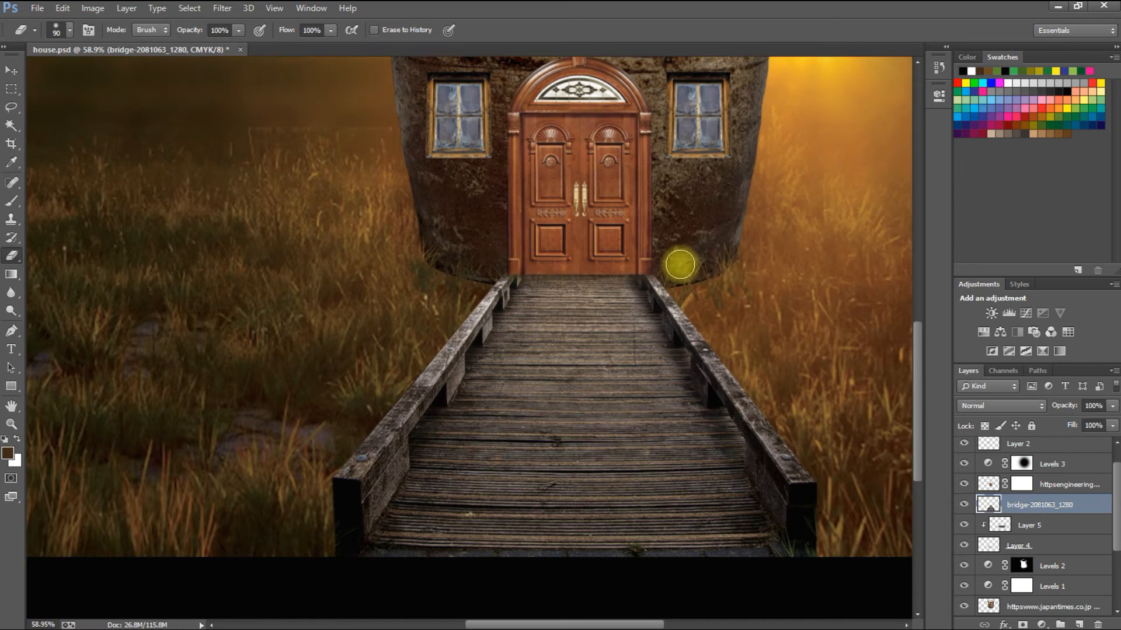
pyautogui.press('v')
pyautogui.hotkey('ctrl', '-')
pyautogui.hotkey('ctrl', '-')
pyautogui.hotkey('ctrl', '-')
pyautogui.hotkey('ctrl', '-')
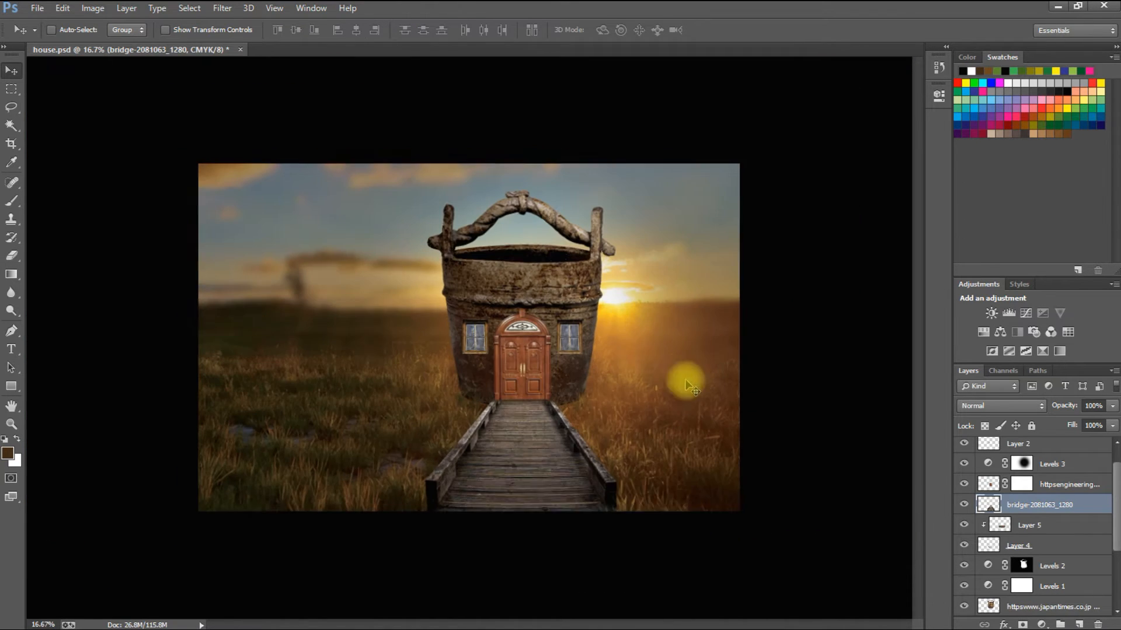
pyautogui.hotkey('ctrl', '+')
pyautogui.hotkey('ctrl', '+')
pyautogui.moveTo(554, 368); pyautogui.dragTo(519, 369)
pyautogui.hotkey('ctrl', 'z')
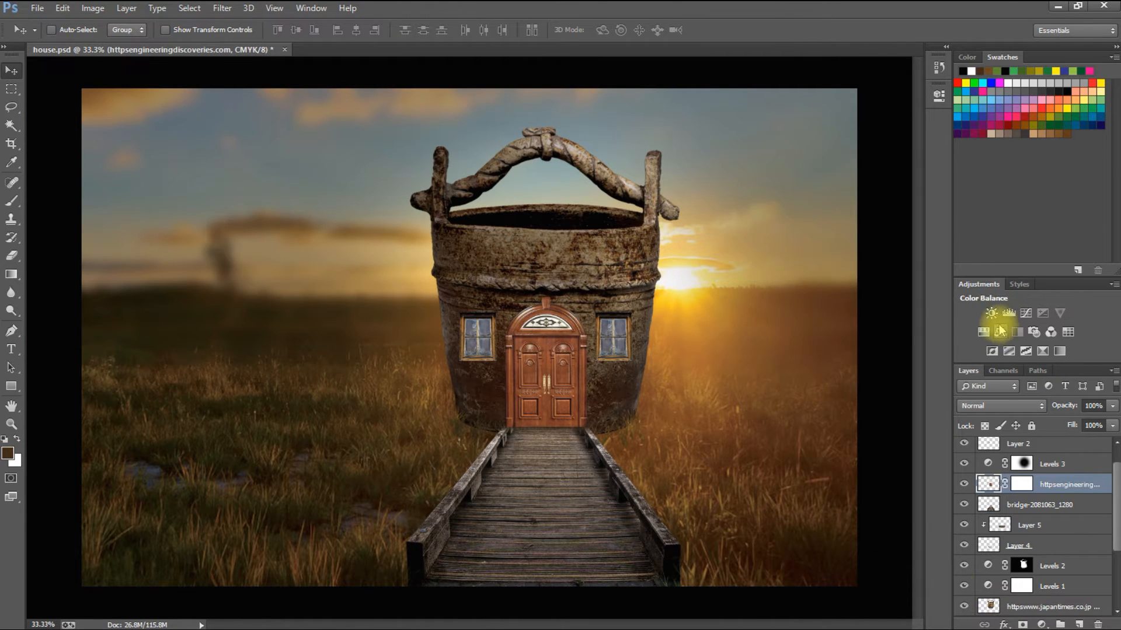
pyautogui.click(992, 314)
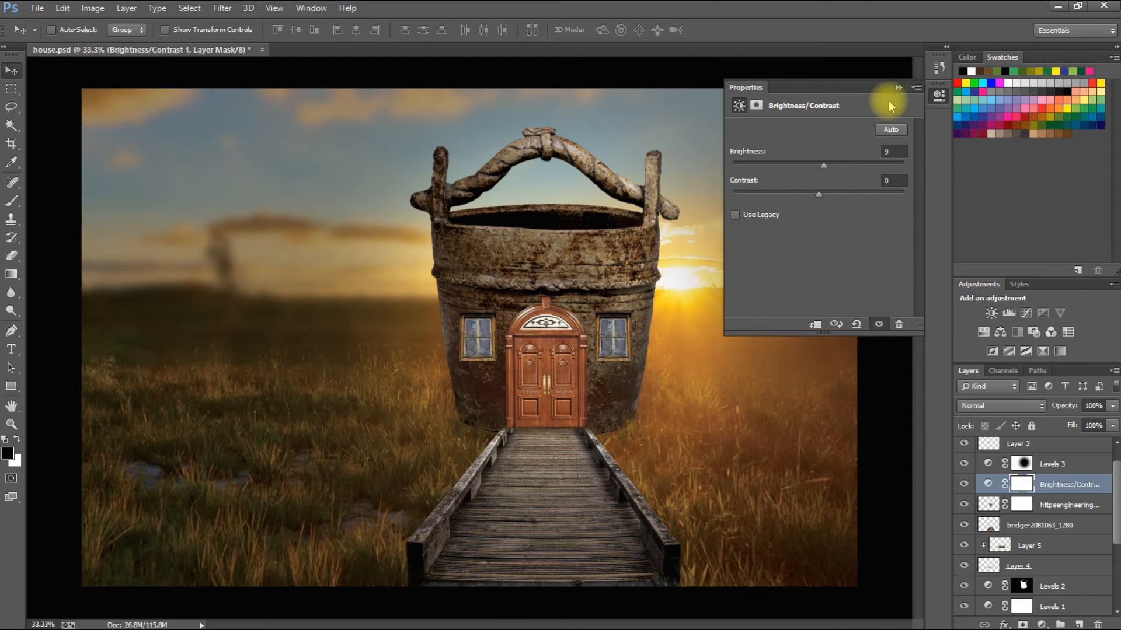
pyautogui.press('Delete')
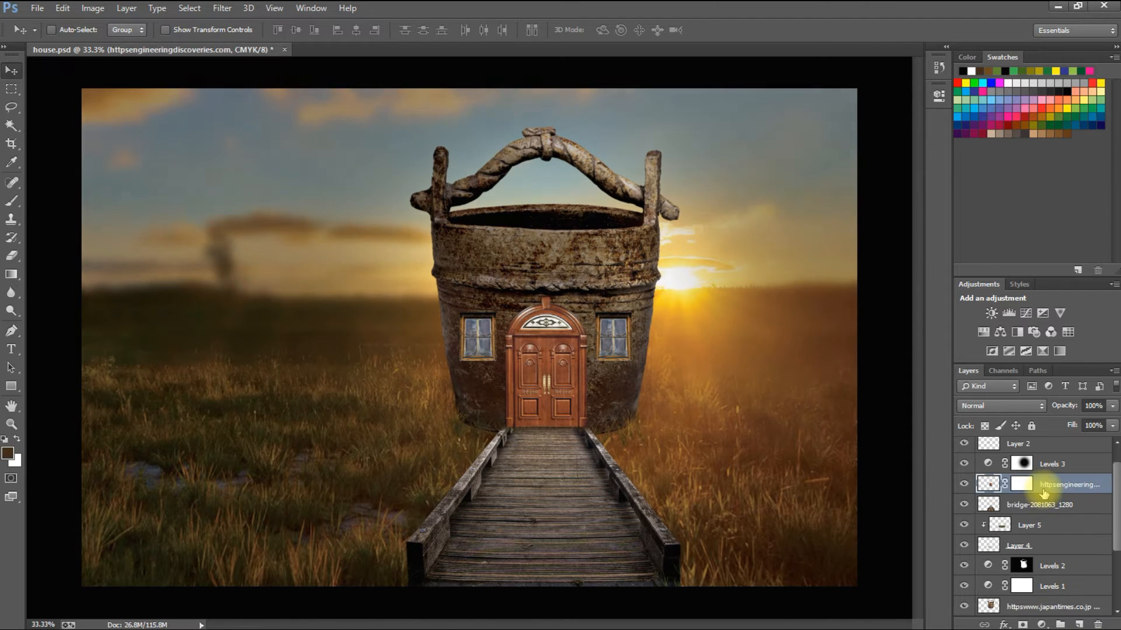
pyautogui.click(992, 314)
pyautogui.moveTo(814, 166)
pyautogui.mouseDown()
pyautogui.moveTo(797, 167)
pyautogui.moveTo(809, 168)
pyautogui.mouseUp()
pyautogui.click(898, 87)
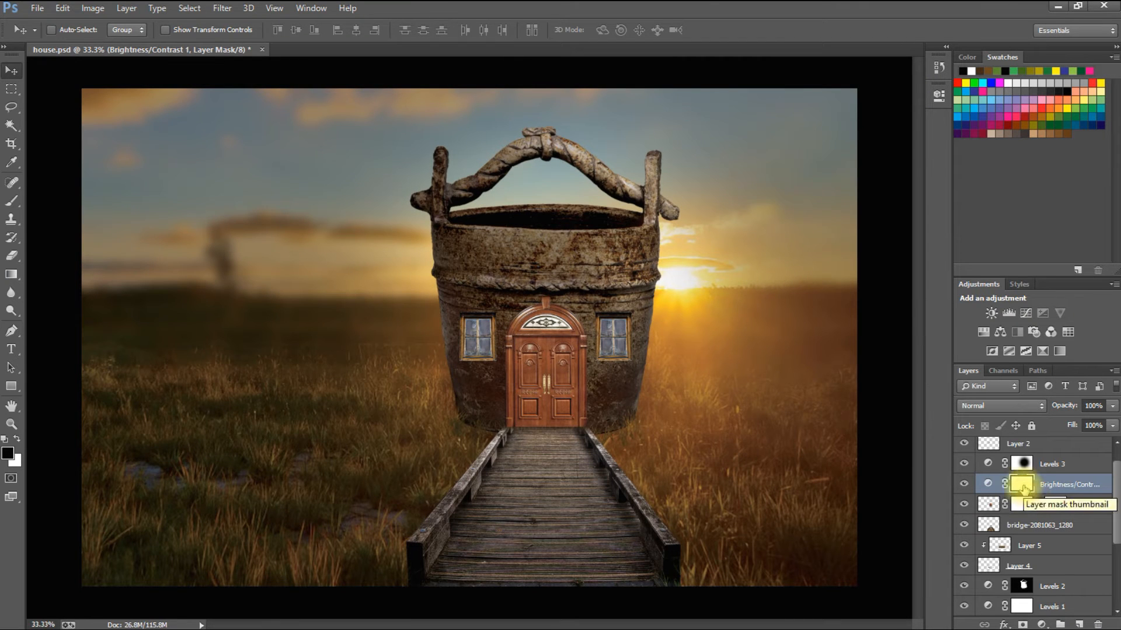
pyautogui.press('Delete')
pyautogui.click(1057, 488)
pyautogui.press('Delete')
pyautogui.hotkey('ctrl', 'z')
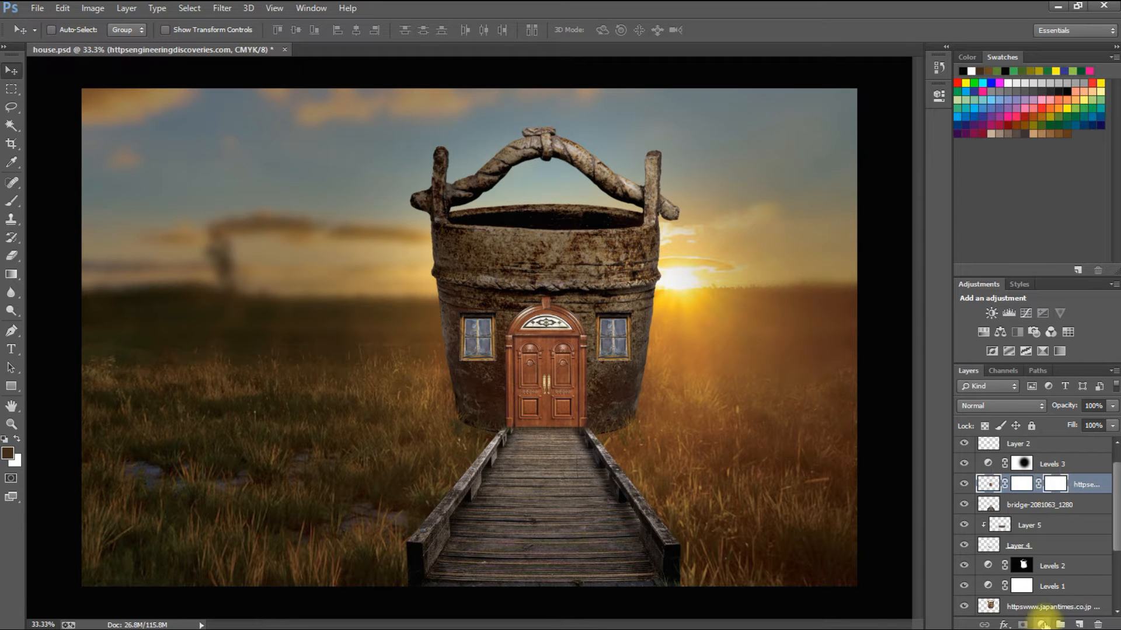
# Step: Add a Brightness/Contrast layer above the door and a door-masked Color Balance shifting midtones strongly toward cyan, with green +16 and blue +4
pyautogui.click(992, 314)
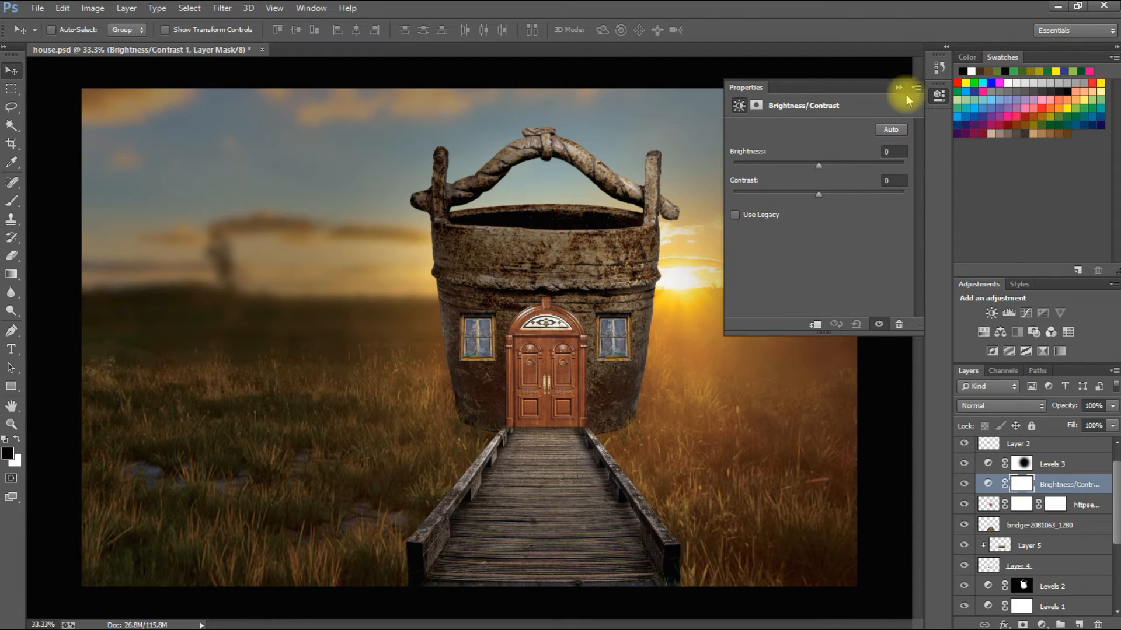
pyautogui.click(898, 87)
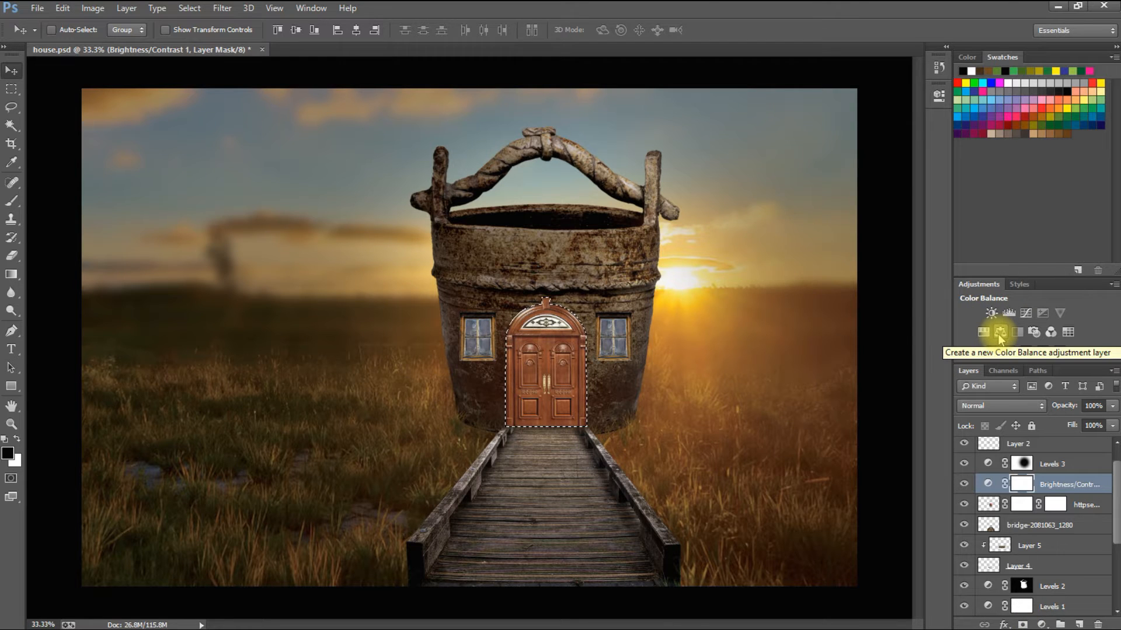
pyautogui.click(1000, 334)
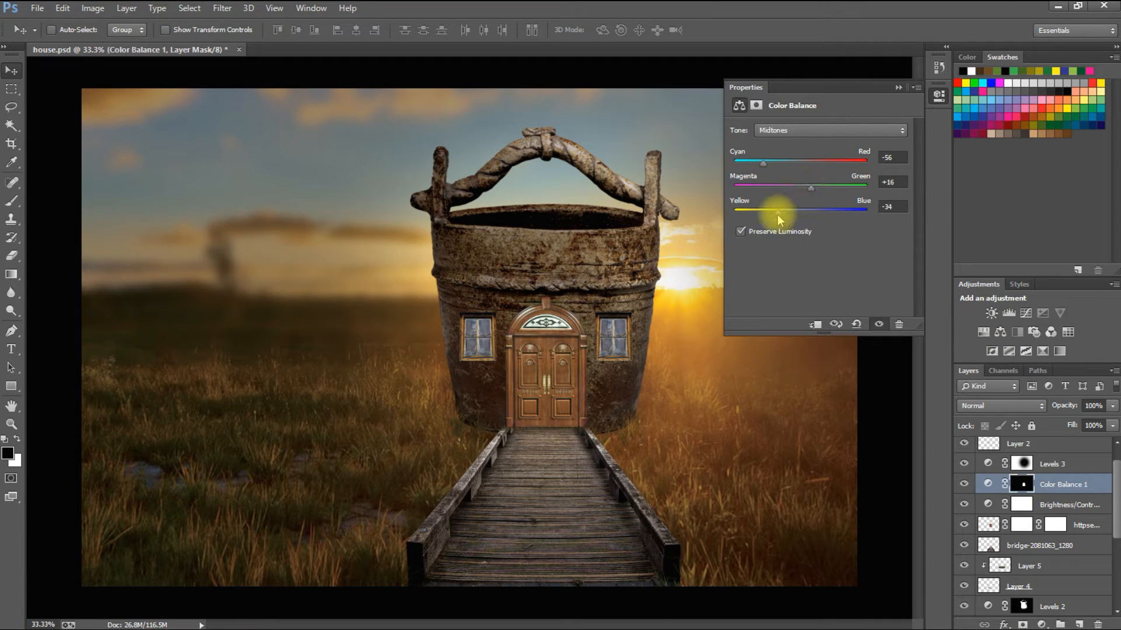
pyautogui.moveTo(824, 213)
pyautogui.mouseDown()
pyautogui.moveTo(790, 214)
pyautogui.moveTo(803, 213)
pyautogui.mouseUp()
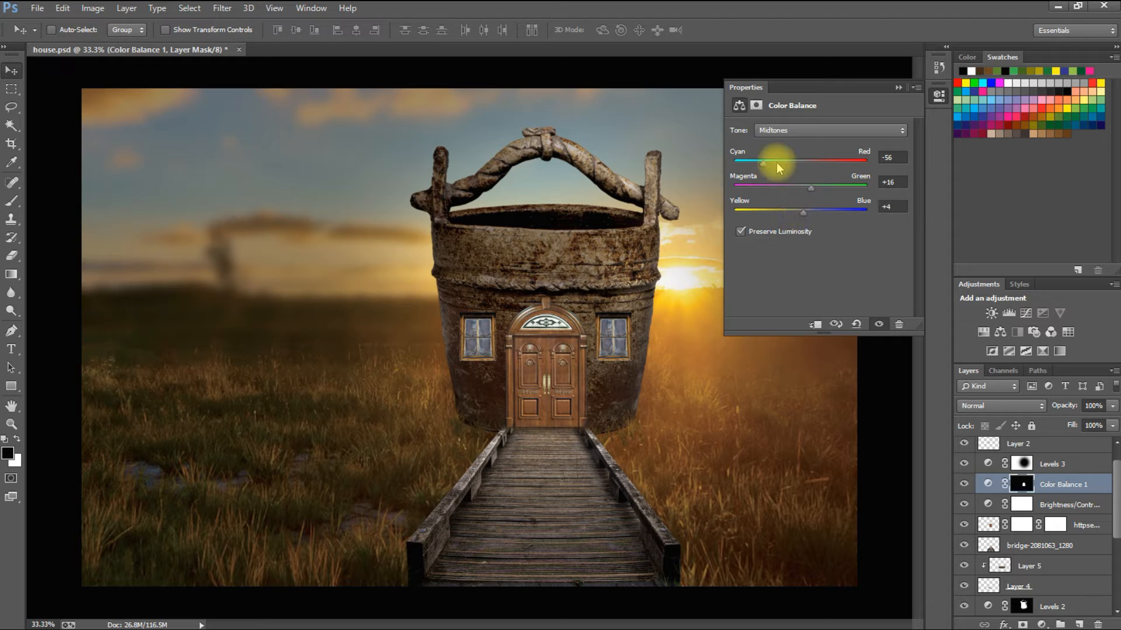
pyautogui.moveTo(763, 163); pyautogui.dragTo(749, 163)
pyautogui.click(704, 325)
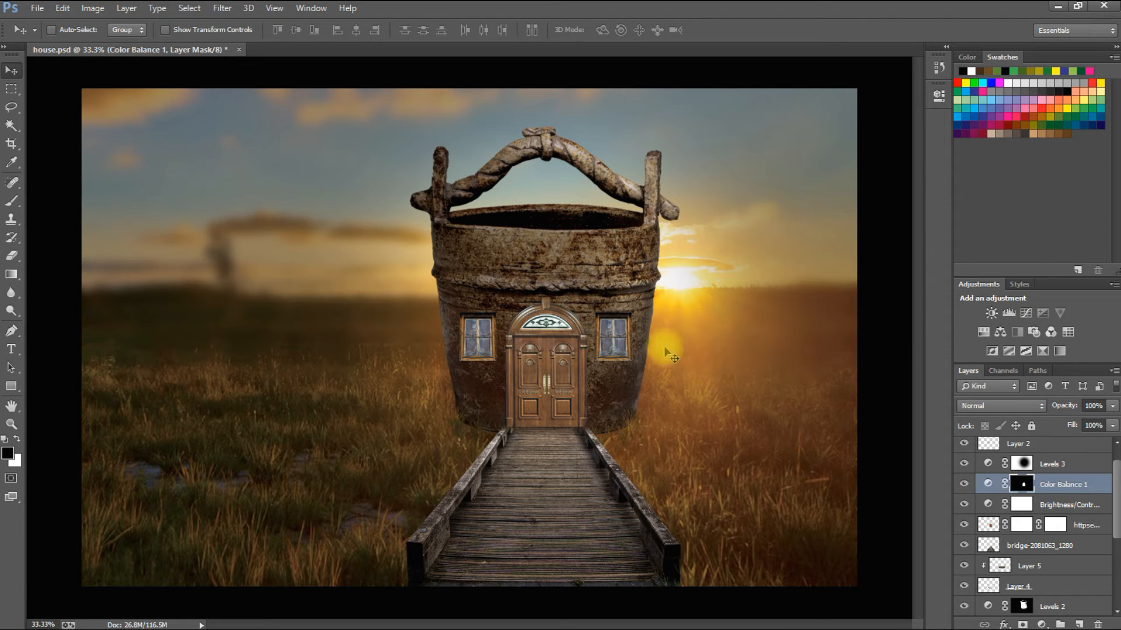
# Step: Add a layer mask to the Layer 2 window and a Color Balance adjustment above it shifting midtones toward cyan and yellow
pyautogui.keyDown('ctrl'); pyautogui.click(473, 339); pyautogui.keyUp('ctrl')
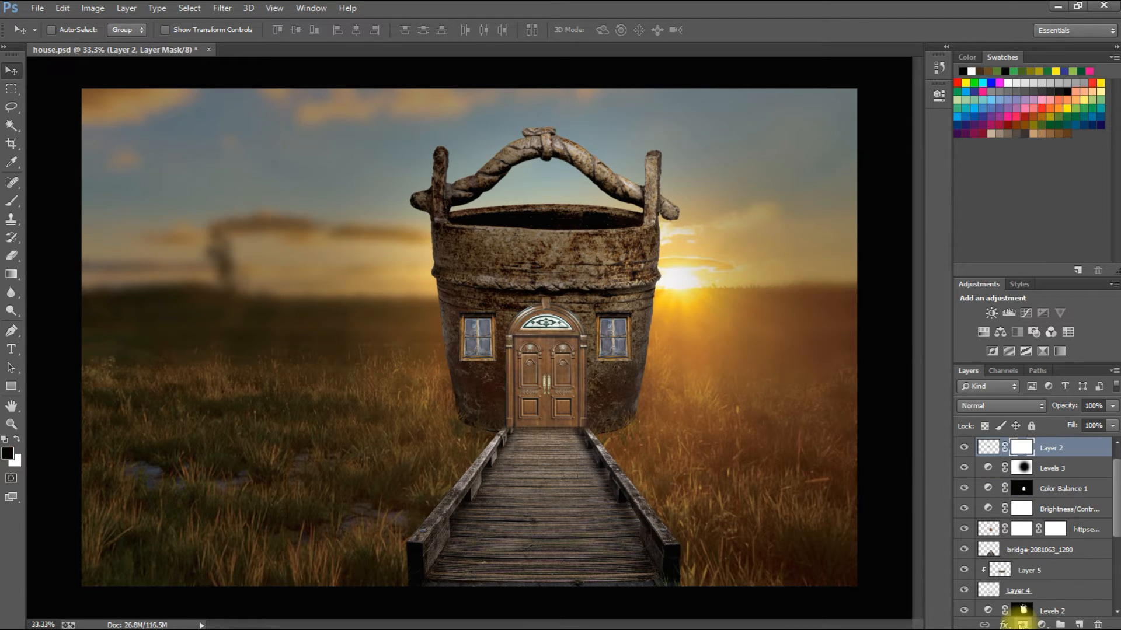
pyautogui.click(999, 332)
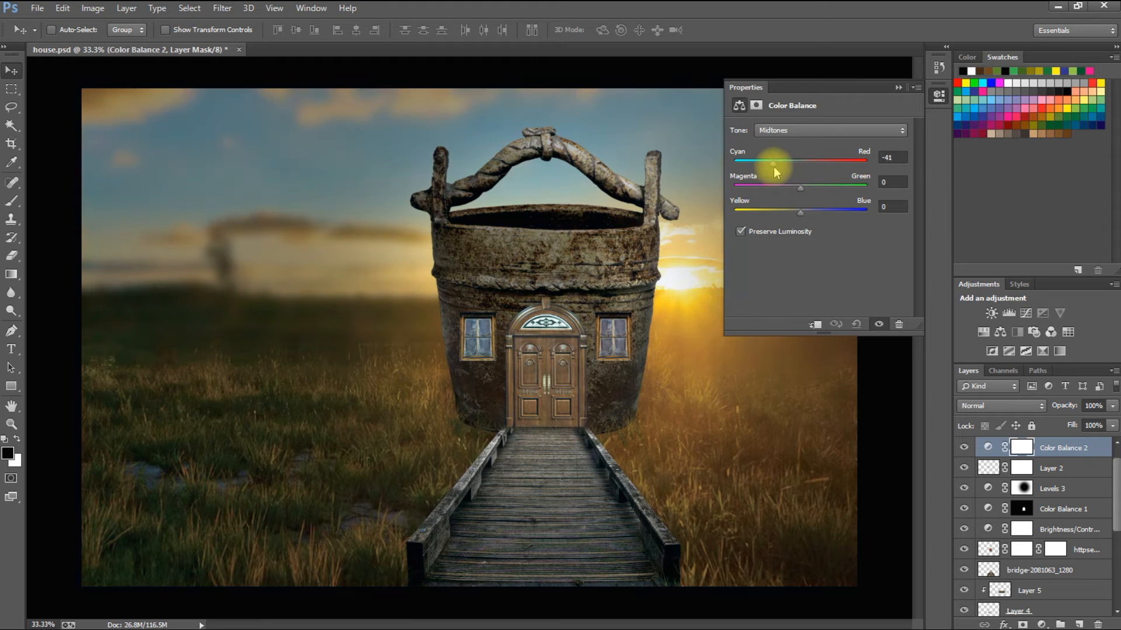
pyautogui.moveTo(802, 214); pyautogui.dragTo(784, 218)
pyautogui.click(729, 336)
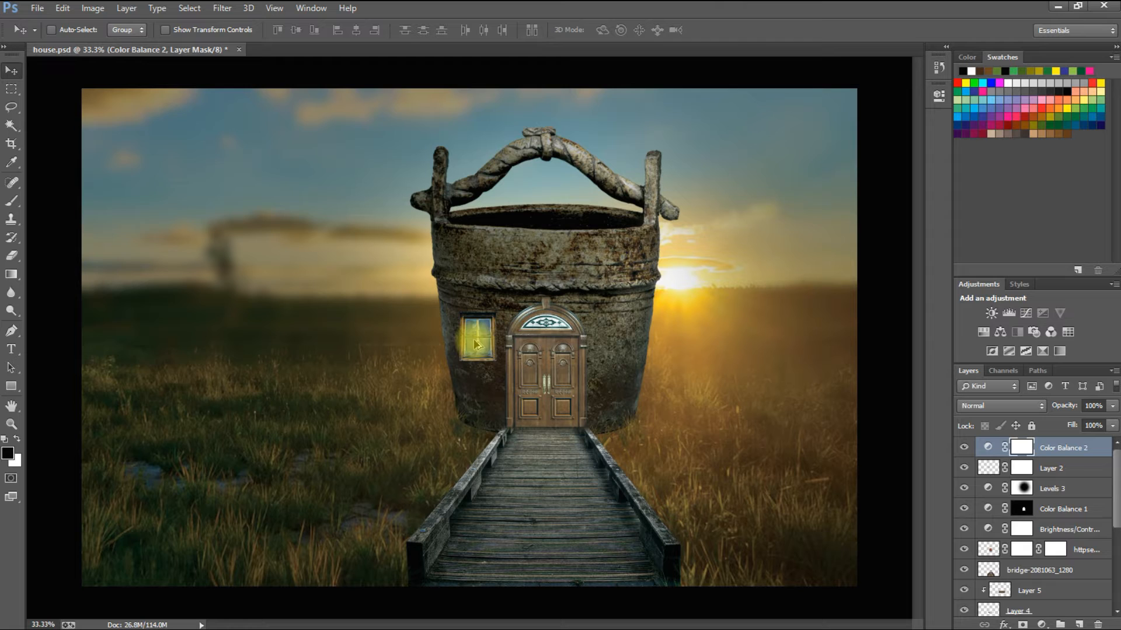
# Step: Duplicate the Layer 2 window and place the copy on the opposite side of the door at the same height
pyautogui.moveTo(474, 341); pyautogui.dragTo(595, 337)
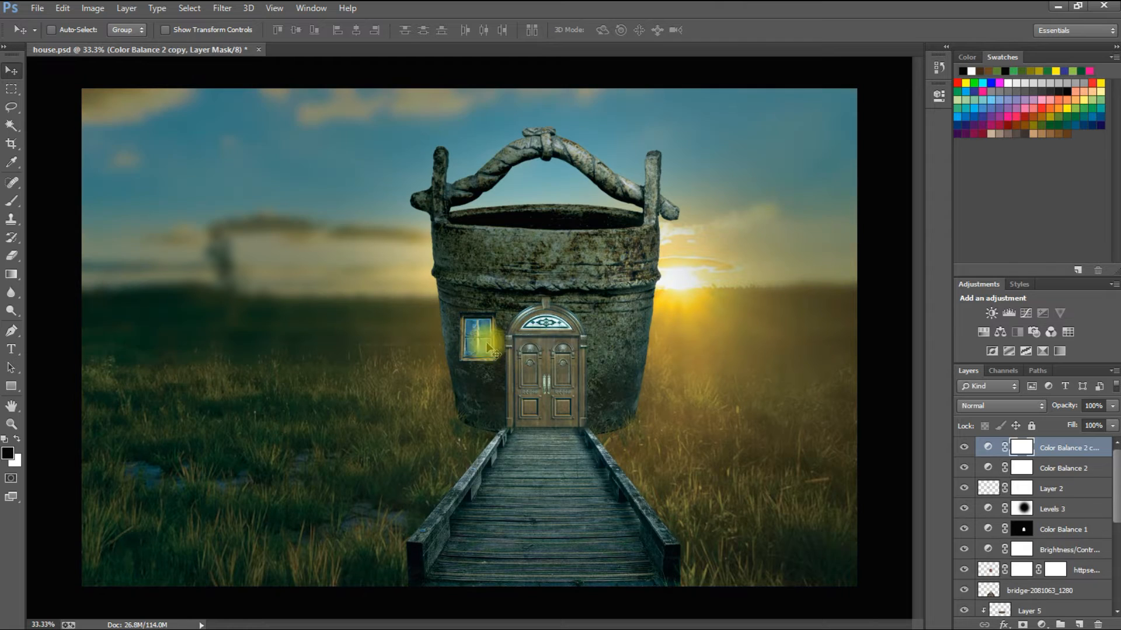
pyautogui.hotkey('ctrl', 'z')
pyautogui.rightClick(479, 340)
pyautogui.click(486, 349)
pyautogui.moveTo(481, 349); pyautogui.dragTo(618, 349)
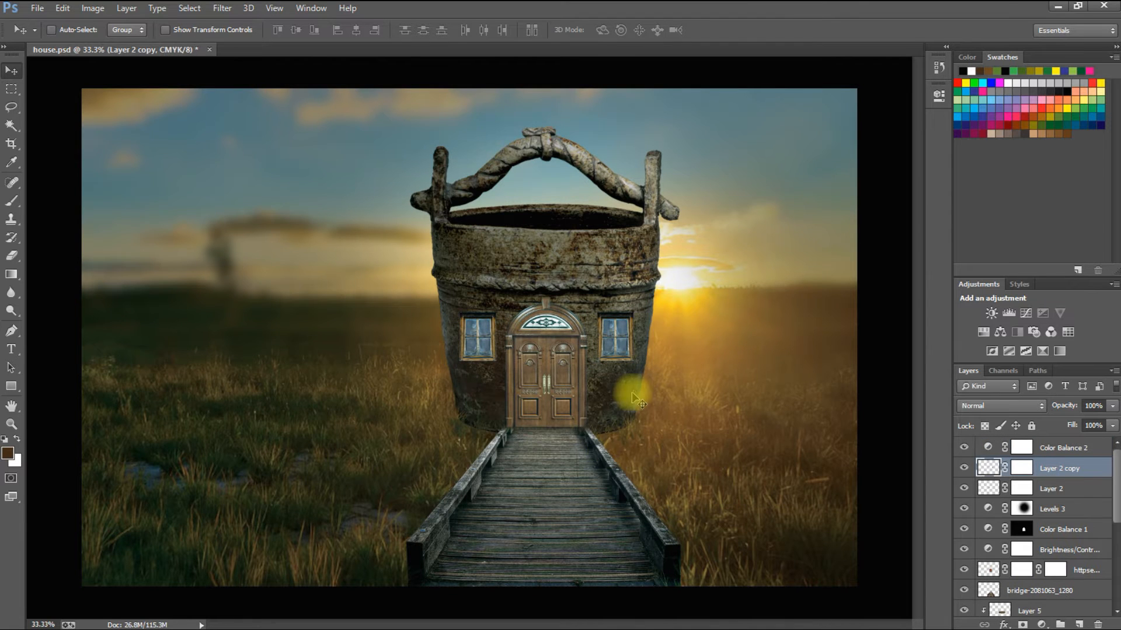
pyautogui.hotkey('ctrl', '-')
pyautogui.hotkey('ctrl', '-')
pyautogui.hotkey('ctrl', '+')
pyautogui.rightClick(551, 499)
pyautogui.click(608, 451)
pyautogui.rightClick(543, 498)
pyautogui.click(1004, 507)
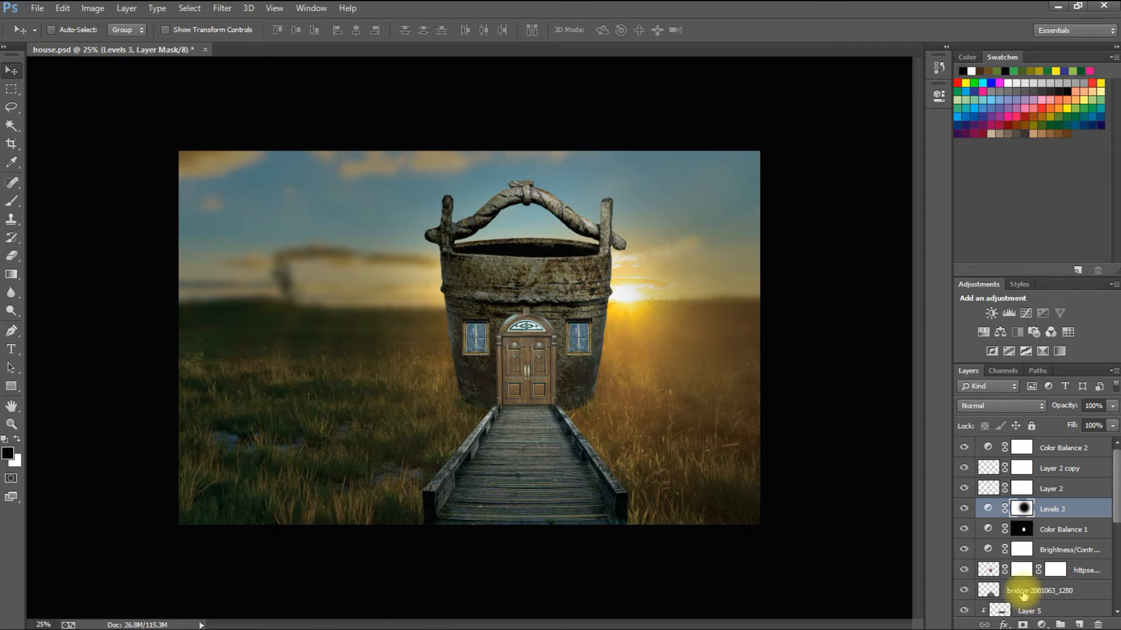
pyautogui.click(1002, 591)
pyautogui.scroll(-1, 708, 482)
pyautogui.scroll(5, 574, 414)
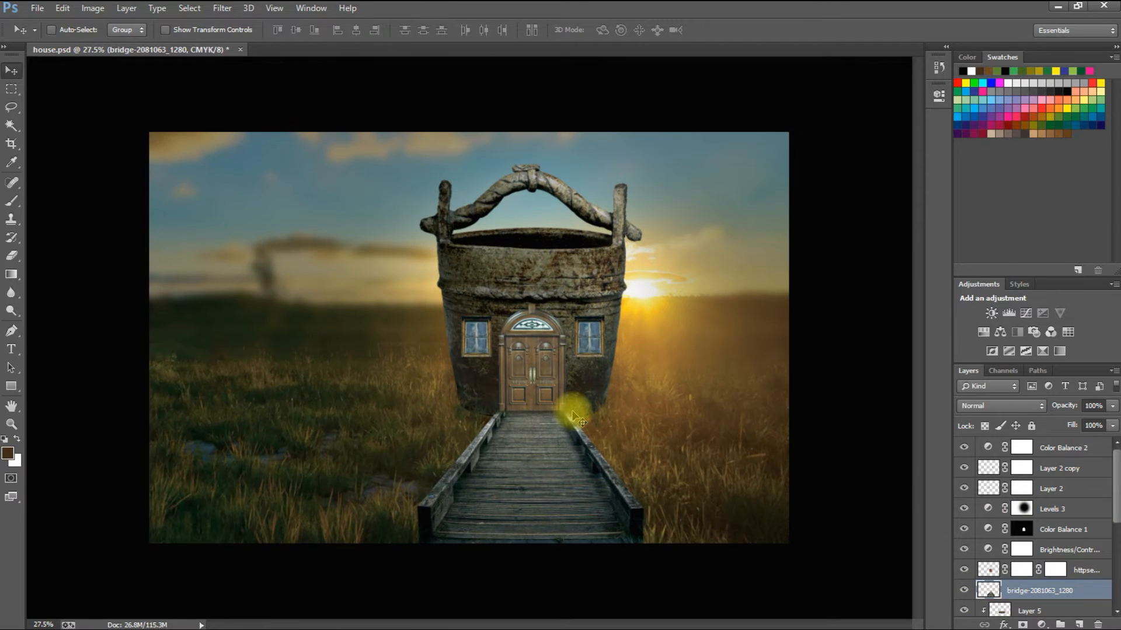
pyautogui.rightClick(460, 422)
pyautogui.click(476, 432)
pyautogui.rightClick(472, 450)
pyautogui.click(474, 456)
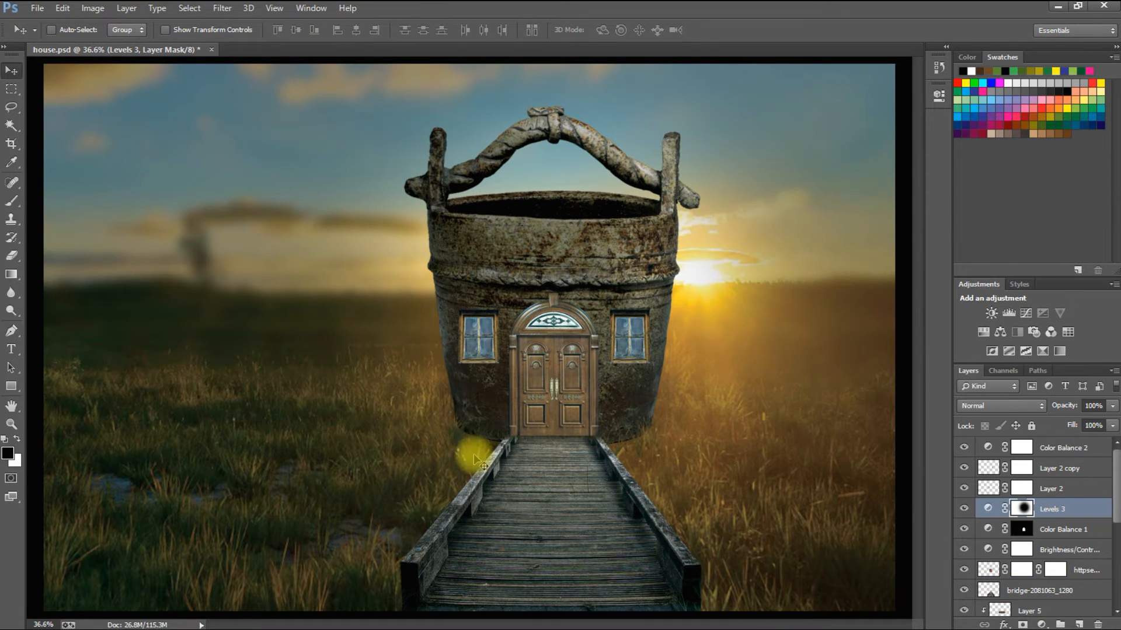
# Step: Delete Layer 5, the layer clipped to Layer 4 beneath the bridge
pyautogui.scroll(-2, 1026, 578)
pyautogui.click(1028, 574)
pyautogui.press('Delete')
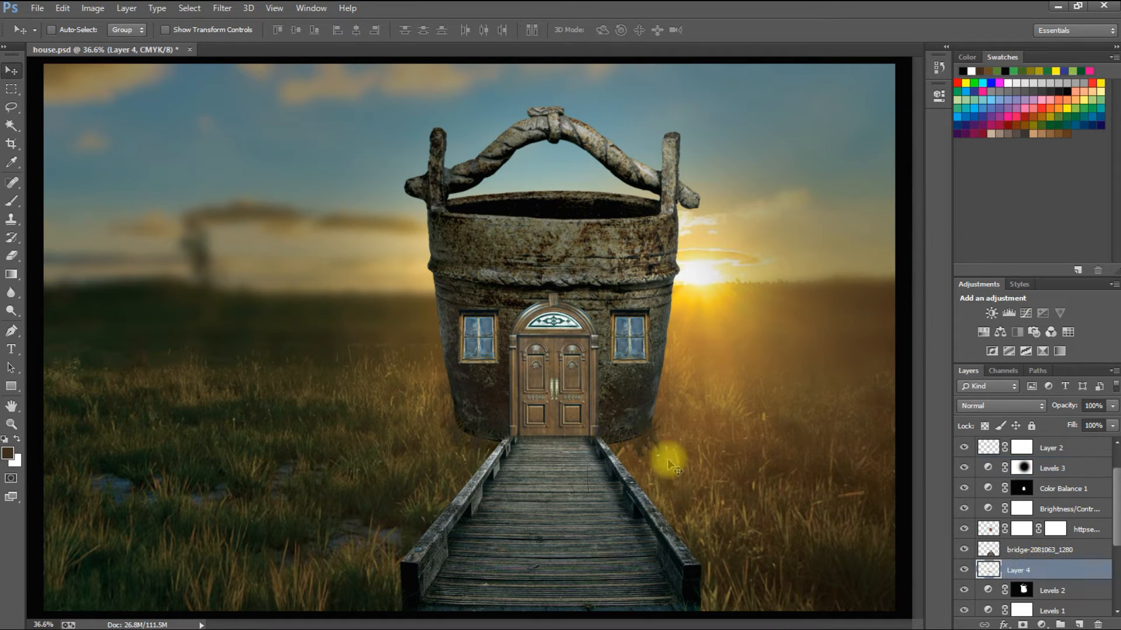
pyautogui.press('e')
pyautogui.press('v')
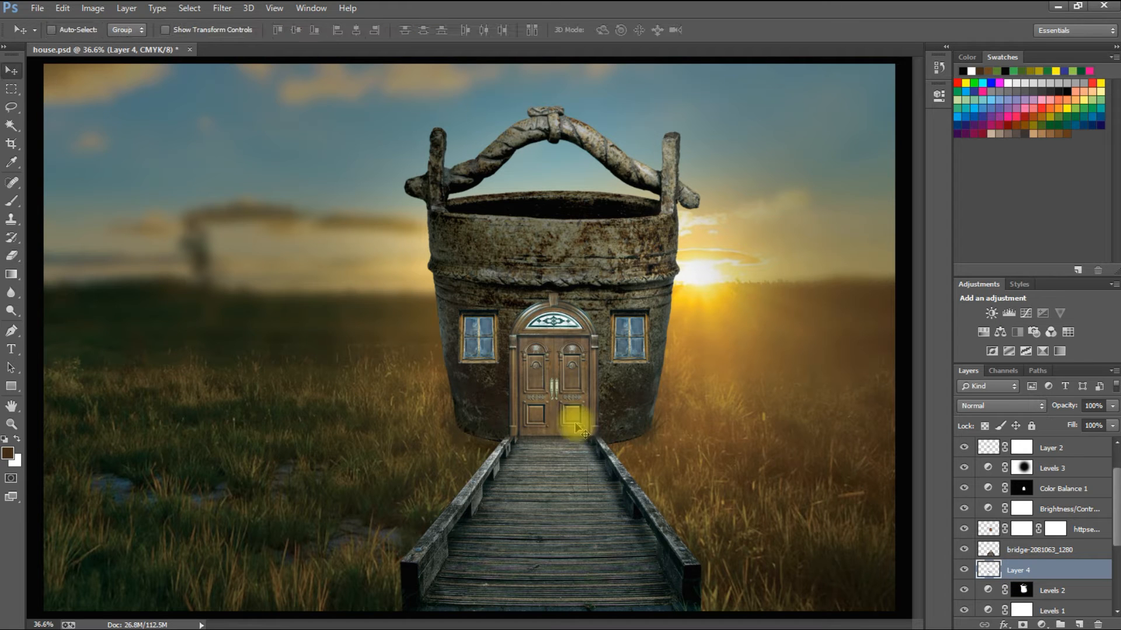
# Step: Duplicate the bucket layer, then flip and skew the copy downward over the foreground grass as a cast-shadow shape
pyautogui.rightClick(502, 242)
pyautogui.click(627, 306)
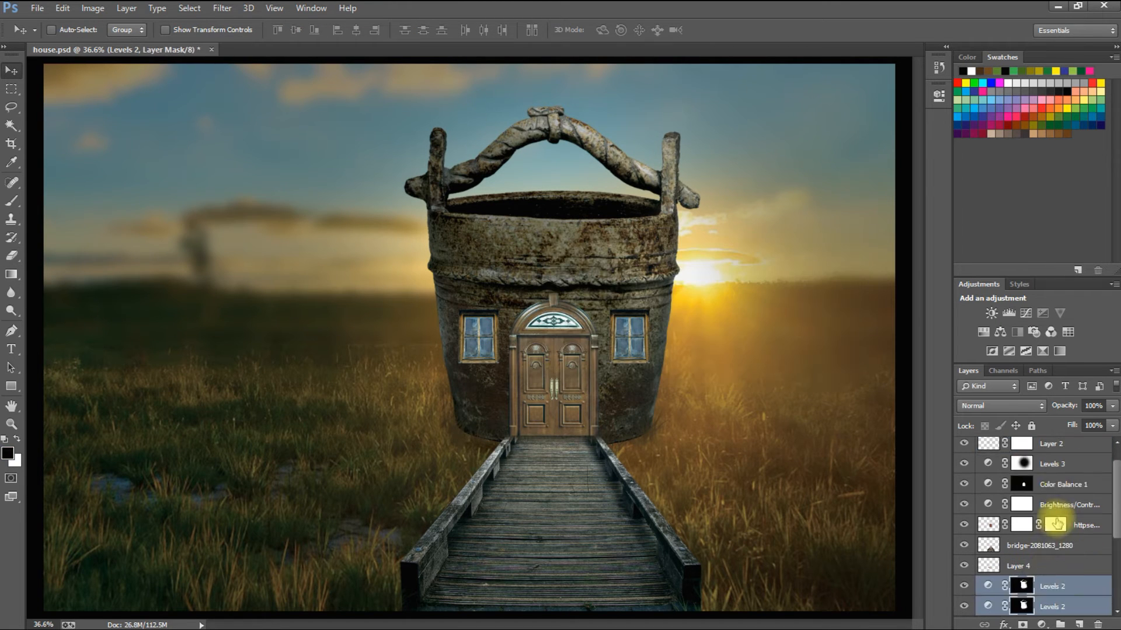
pyautogui.hotkey('ctrl', 'j')
pyautogui.click(1025, 590)
pyautogui.hotkey('ctrl', 't')
pyautogui.moveTo(553, 108); pyautogui.dragTo(502, 622)
pyautogui.press('Return')
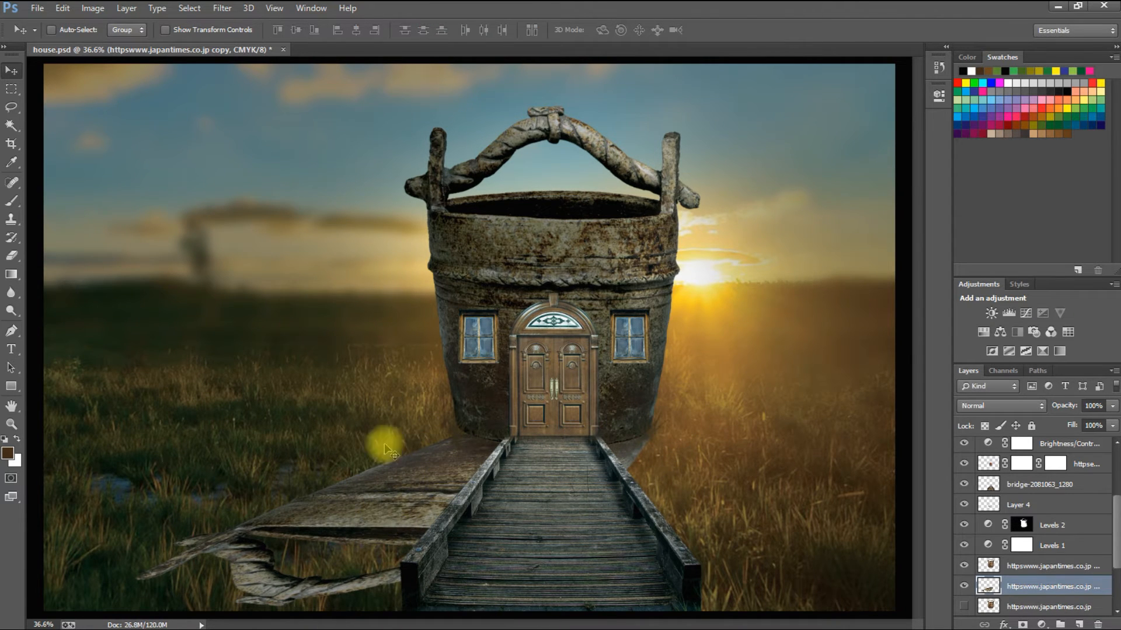
# Step: Set the foreground color to black and fill only the visible pixels of the skewed bucket copy
pyautogui.click(8, 453)
pyautogui.moveTo(539, 326); pyautogui.dragTo(560, 337)
pyautogui.click(686, 158)
pyautogui.hotkey('shift', 'alt', 'BackSpace')
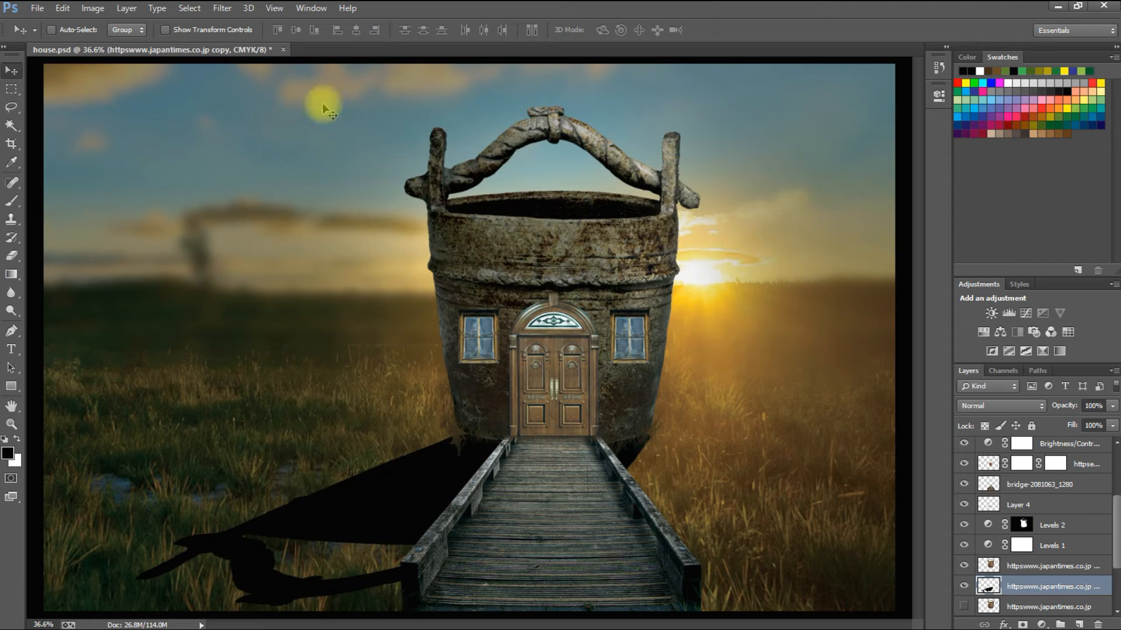
# Step: Raise the black shadow layer above the bridge layer, directly below the door
pyautogui.hotkey('ctrl', ']')
pyautogui.hotkey('ctrl', ']')
pyautogui.hotkey('ctrl', ']')
pyautogui.hotkey('ctrl', ']')
pyautogui.hotkey('ctrl', ']')
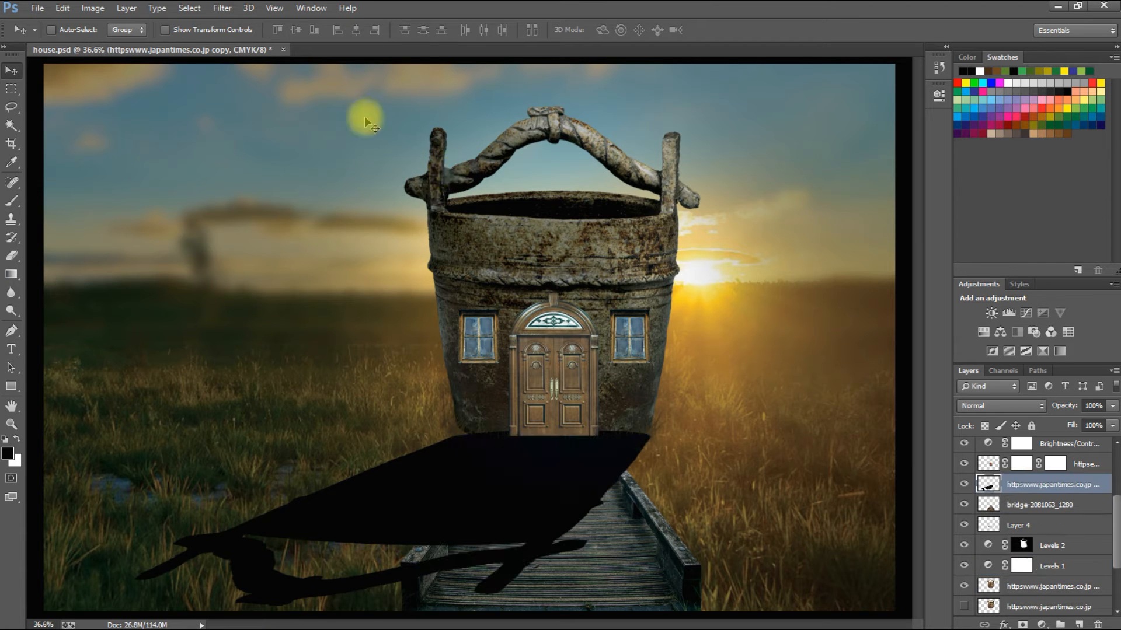
# Step: Apply a Gaussian Blur of 57.8 pixels to the black shadow layer and set its opacity to 77%
pyautogui.click(222, 8)
pyautogui.moveTo(400, 164)
pyautogui.click(461, 286)
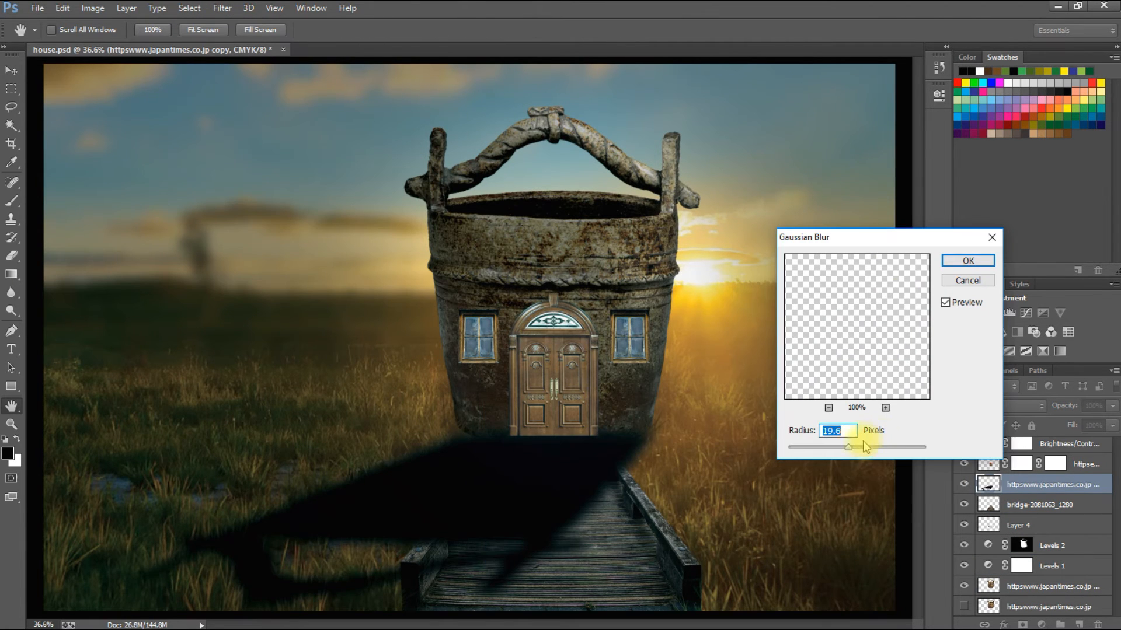
pyautogui.moveTo(870, 447); pyautogui.dragTo(863, 451)
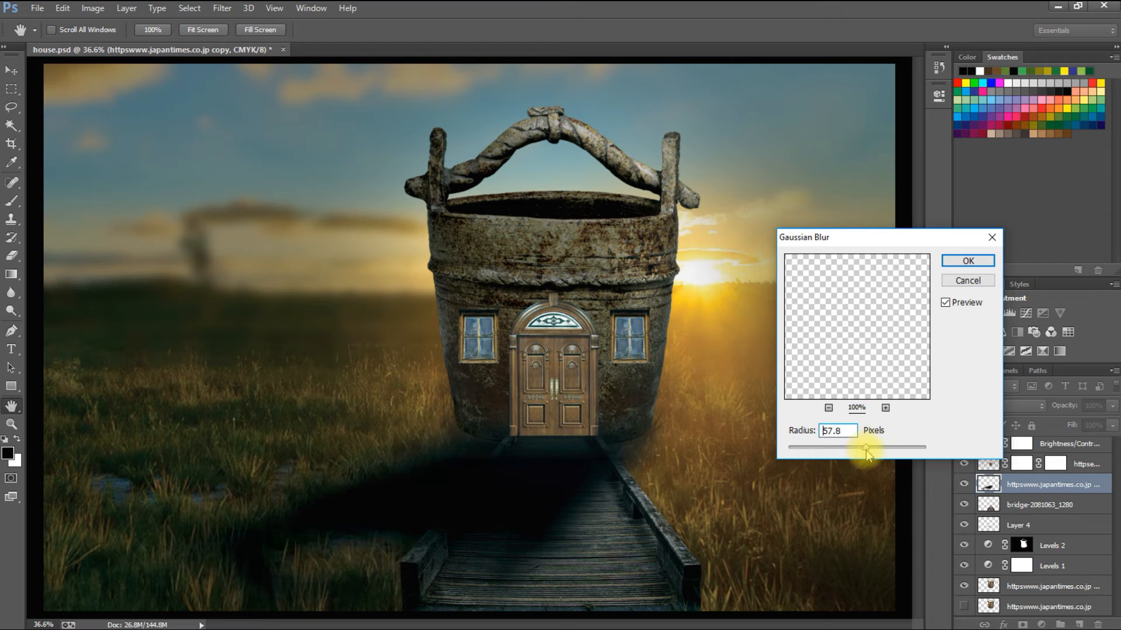
pyautogui.click(968, 261)
pyautogui.moveTo(1059, 412); pyautogui.dragTo(1058, 412)
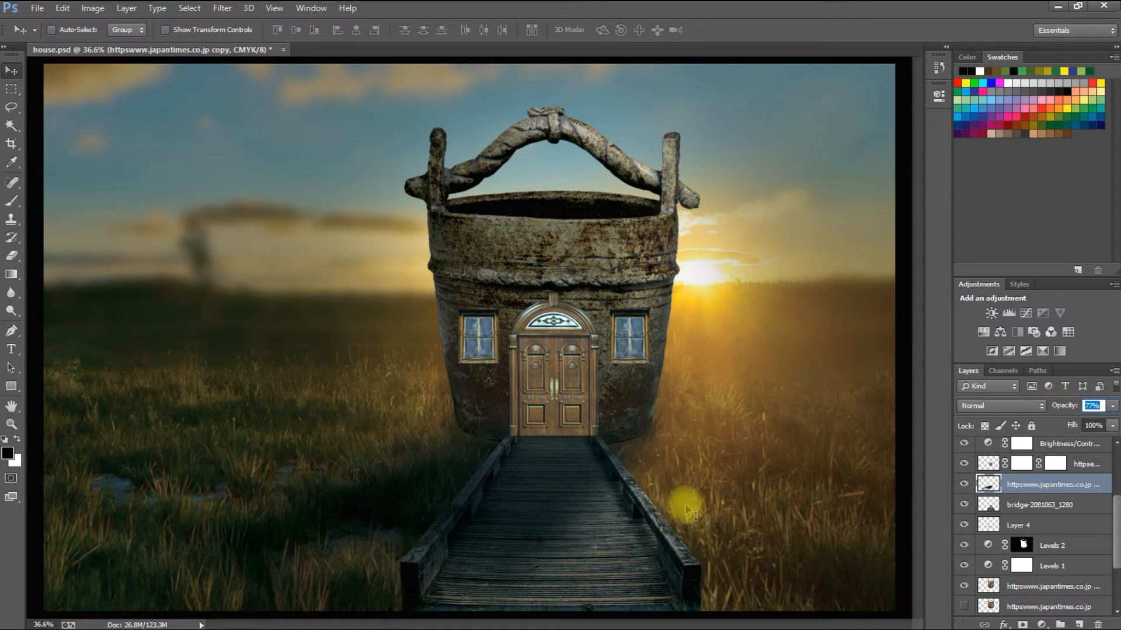
# Step: Raise the blurred shadow layer in the stack so it sits directly beneath Layer 2 copy
pyautogui.moveTo(1038, 490); pyautogui.dragTo(1045, 451)
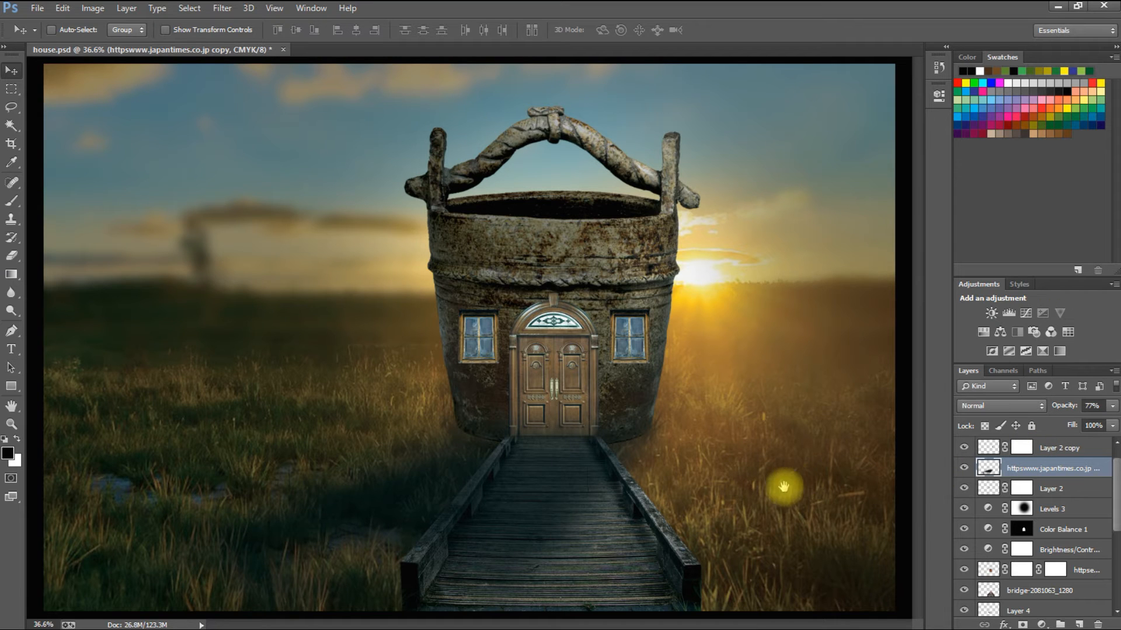
pyautogui.hotkey('ctrl', '-')
pyautogui.hotkey('ctrl', '-')
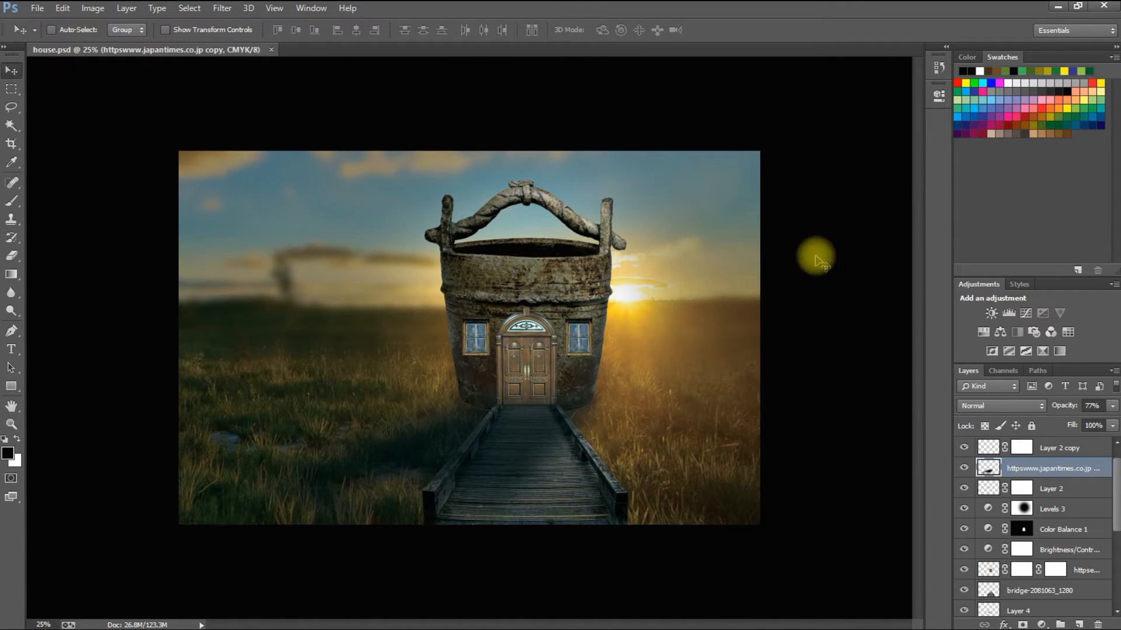
# Step: Add Color Balance adjustments above all layers, setting the topmost one's midtones to +57 toward red and -45 toward yellow
pyautogui.rightClick(527, 189)
pyautogui.click(552, 194)
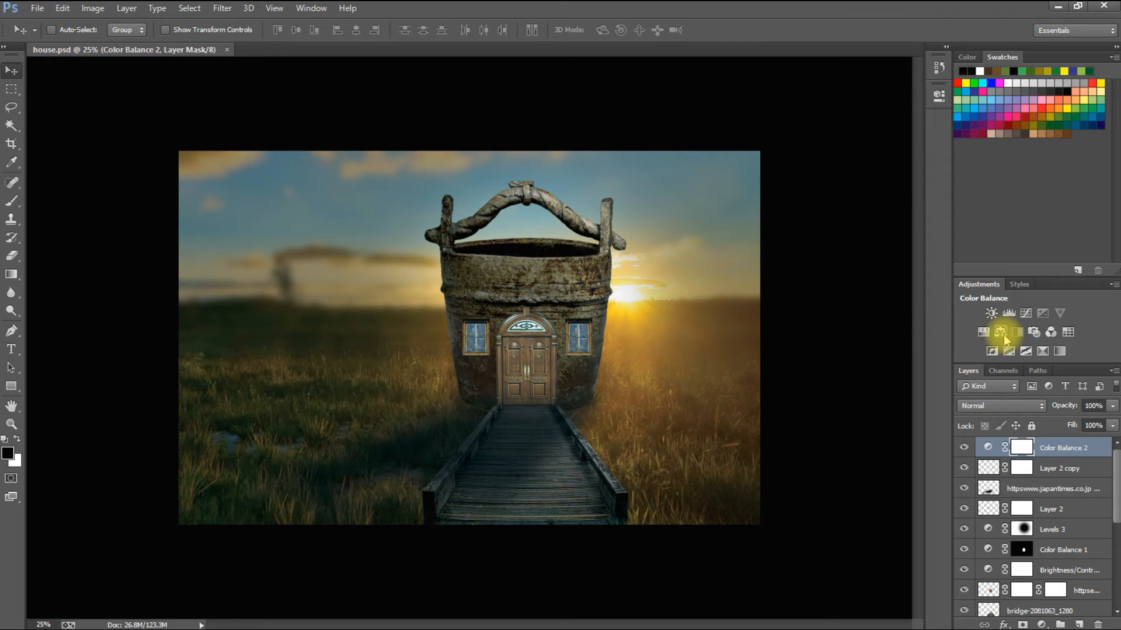
pyautogui.click(1001, 333)
pyautogui.click(756, 105)
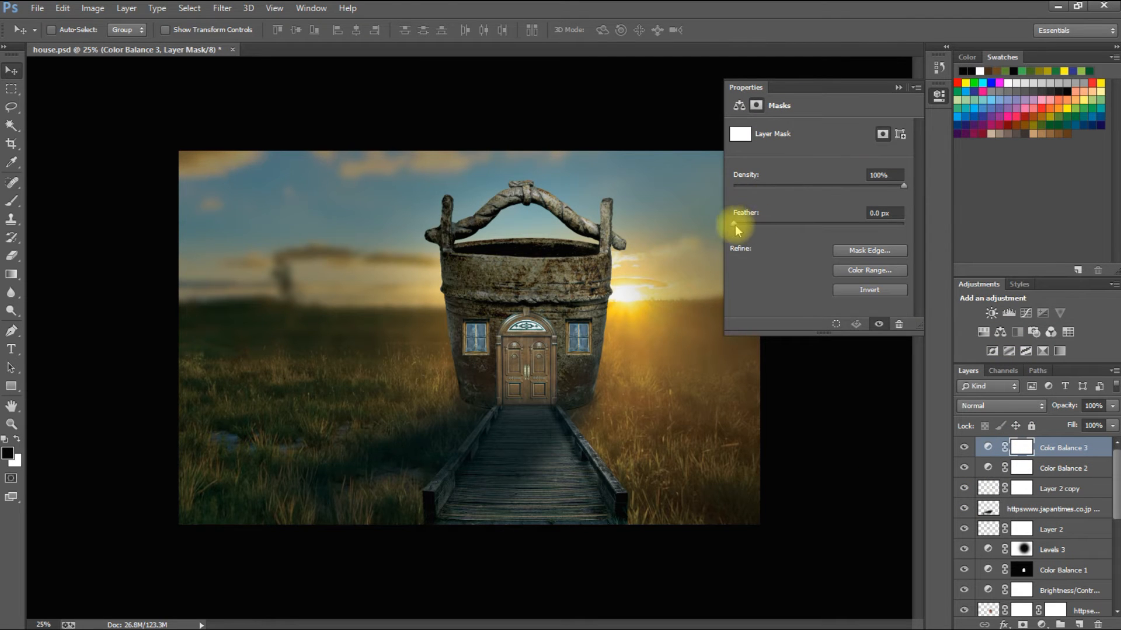
pyautogui.click(740, 105)
pyautogui.moveTo(799, 210); pyautogui.dragTo(770, 211)
pyautogui.moveTo(829, 163); pyautogui.dragTo(838, 163)
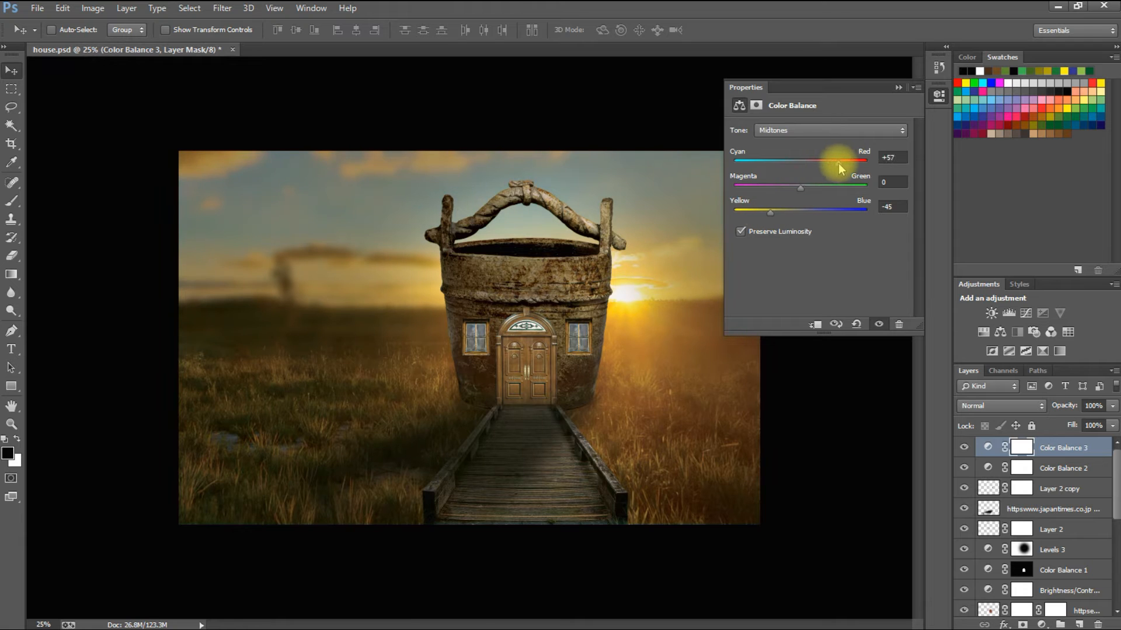
pyautogui.click(898, 87)
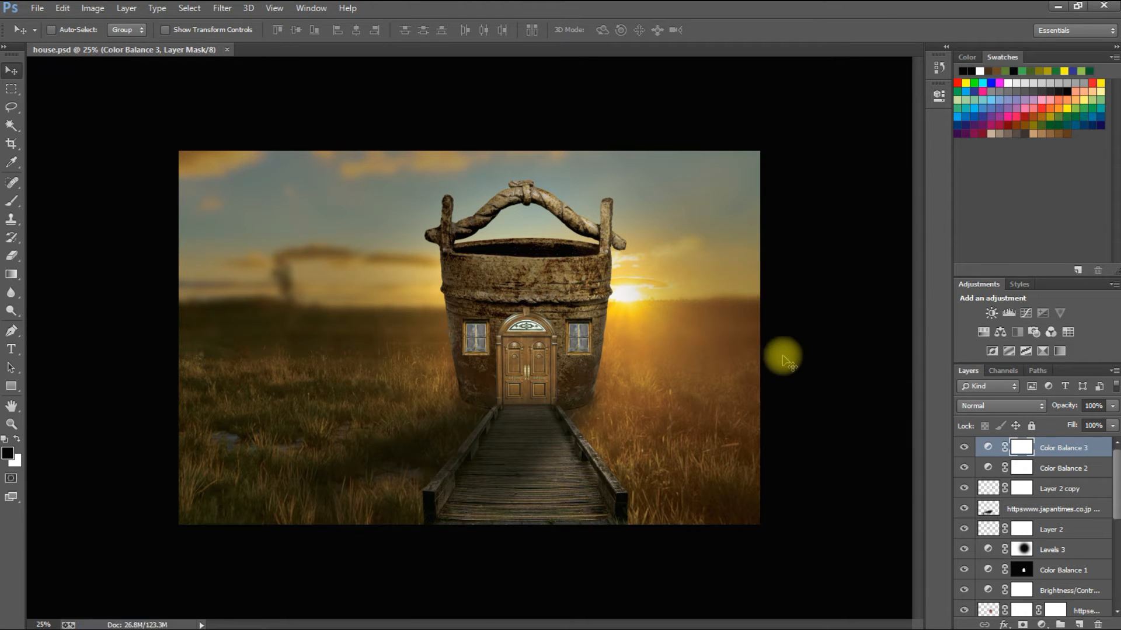
# Step: Place the wanderer-455338_1920 photo from the images folder above all layers and rasterize it
pyautogui.click(1056, 8)
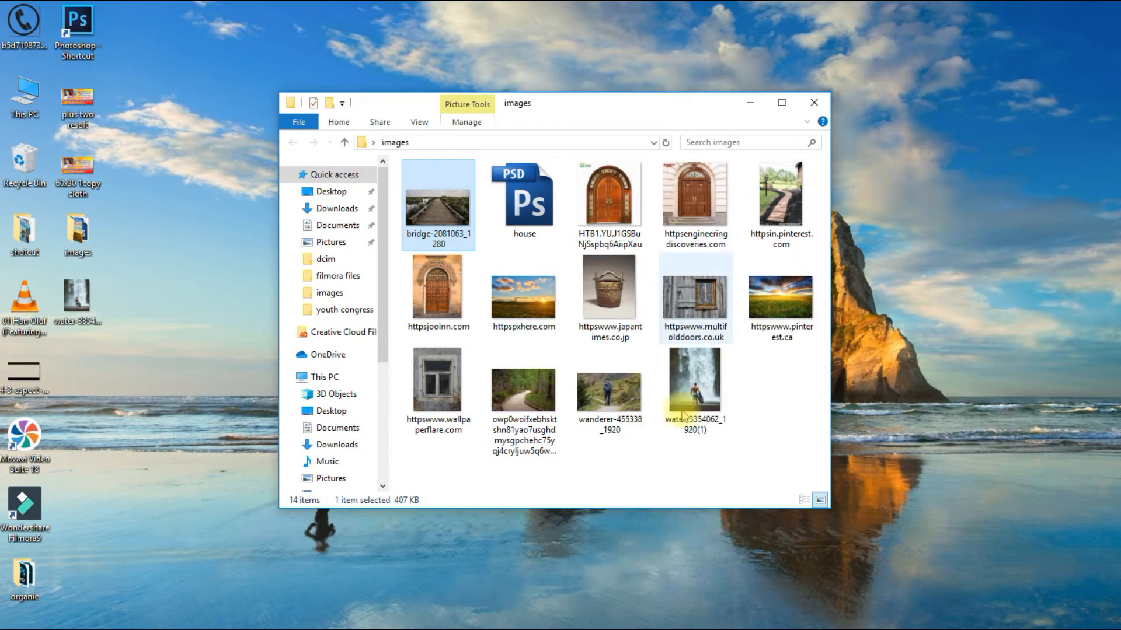
pyautogui.moveTo(615, 395)
pyautogui.mouseDown()
pyautogui.moveTo(868, 618)
pyautogui.moveTo(710, 470)
pyautogui.moveTo(611, 415)
pyautogui.mouseUp()
pyautogui.press('Return')
pyautogui.rightClick(1017, 447)
pyautogui.click(860, 218)
# Step: Select the hiker's head, neck, shirt, arms and backpack with the Quick Selection tool
pyautogui.scroll(8, 413, 311)
pyautogui.press('Tab')
pyautogui.scroll(8, 445, 277)
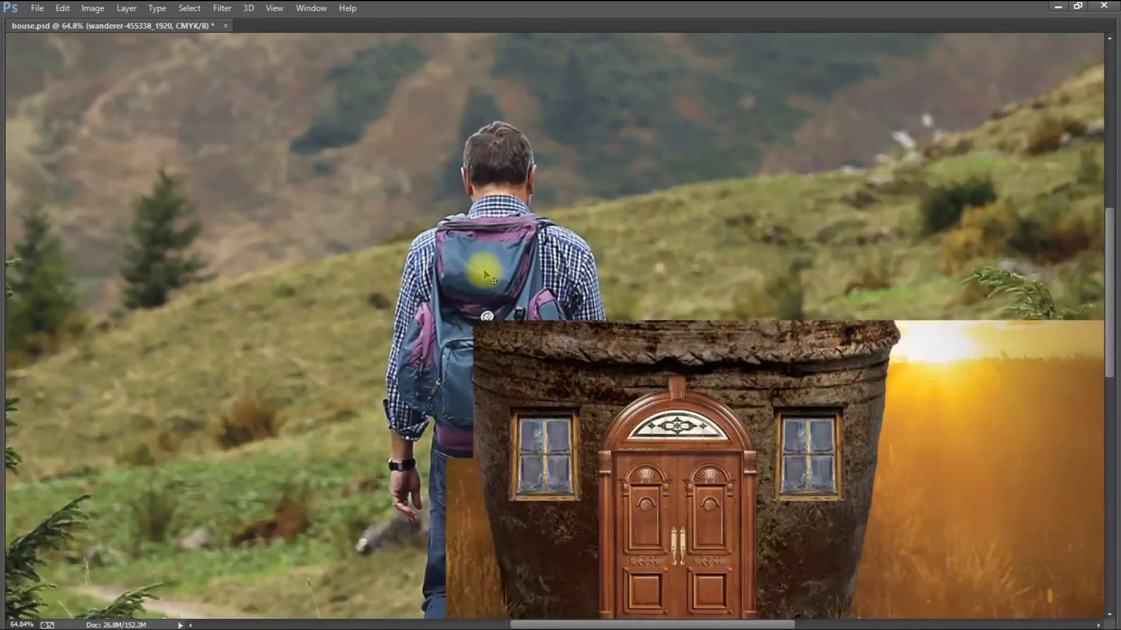
pyautogui.press('Tab')
pyautogui.hotkey('shift', 'w')
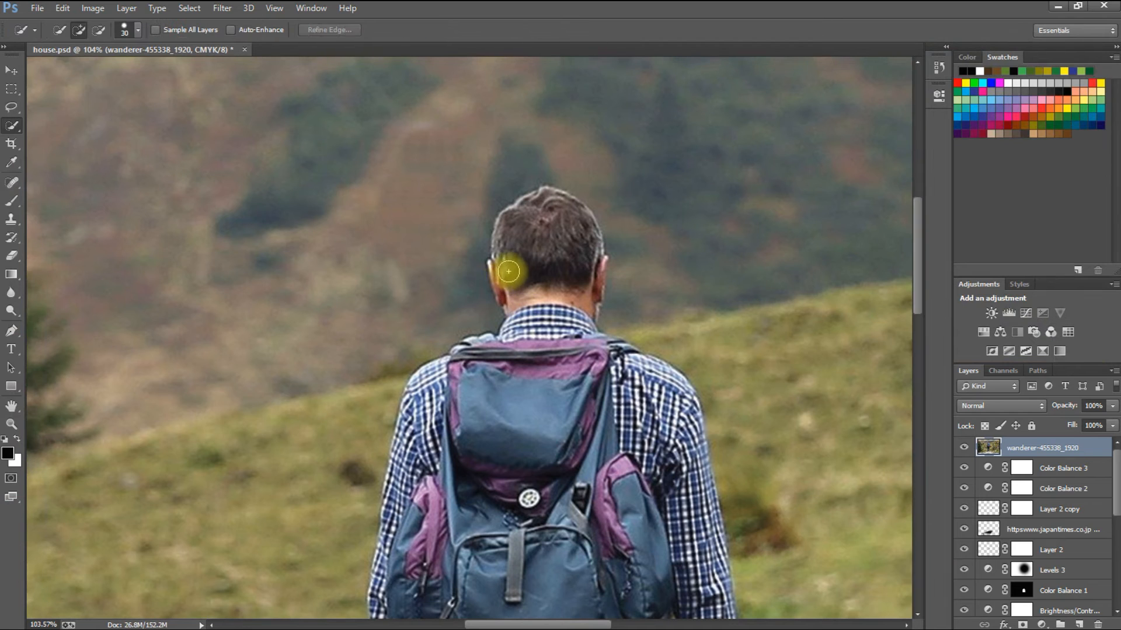
pyautogui.moveTo(518, 212)
pyautogui.mouseDown()
pyautogui.moveTo(573, 216)
pyautogui.moveTo(591, 255)
pyautogui.mouseUp()
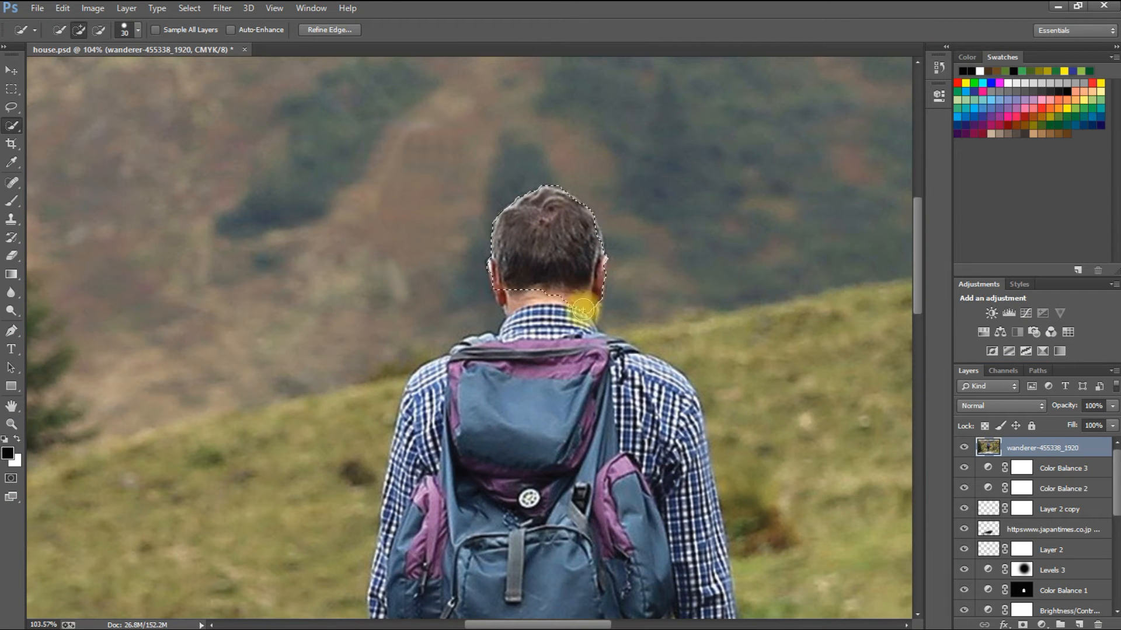
pyautogui.moveTo(504, 296)
pyautogui.mouseDown()
pyautogui.moveTo(593, 296)
pyautogui.moveTo(596, 264)
pyautogui.mouseUp()
pyautogui.moveTo(644, 369)
pyautogui.mouseDown()
pyautogui.moveTo(685, 414)
pyautogui.moveTo(712, 571)
pyautogui.mouseUp()
pyautogui.moveTo(464, 348)
pyautogui.mouseDown()
pyautogui.moveTo(433, 370)
pyautogui.moveTo(411, 416)
pyautogui.moveTo(387, 573)
pyautogui.mouseUp()
pyautogui.moveTo(497, 362); pyautogui.dragTo(595, 368)
pyautogui.moveTo(606, 408); pyautogui.dragTo(547, 21)
pyautogui.moveTo(650, 233)
pyautogui.mouseDown()
pyautogui.moveTo(675, 260)
pyautogui.moveTo(668, 289)
pyautogui.moveTo(620, 276)
pyautogui.moveTo(659, 322)
pyautogui.moveTo(652, 444)
pyautogui.moveTo(684, 418)
pyautogui.moveTo(698, 386)
pyautogui.moveTo(633, 353)
pyautogui.moveTo(596, 356)
pyautogui.moveTo(591, 260)
pyautogui.moveTo(561, 168)
pyautogui.mouseUp()
# Step: Extend the selection over the hiker's left forearm, watch and hand, leaving out the background between the fingers
pyautogui.scroll(5, 663, 389)
pyautogui.scroll(-4, 601, 372)
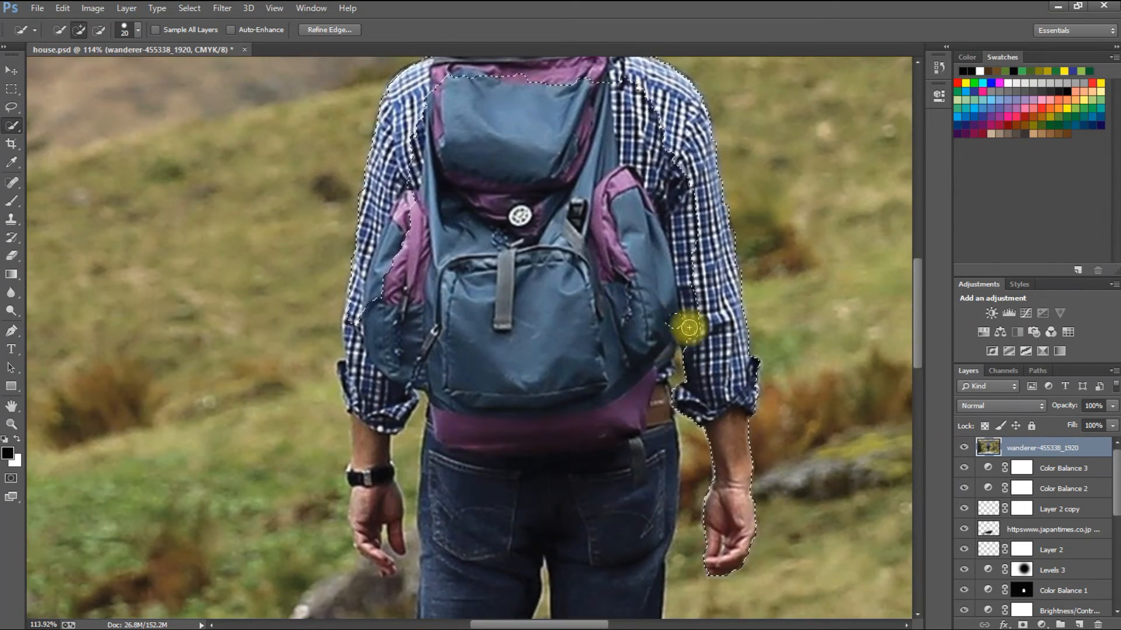
pyautogui.scroll(4, 656, 412)
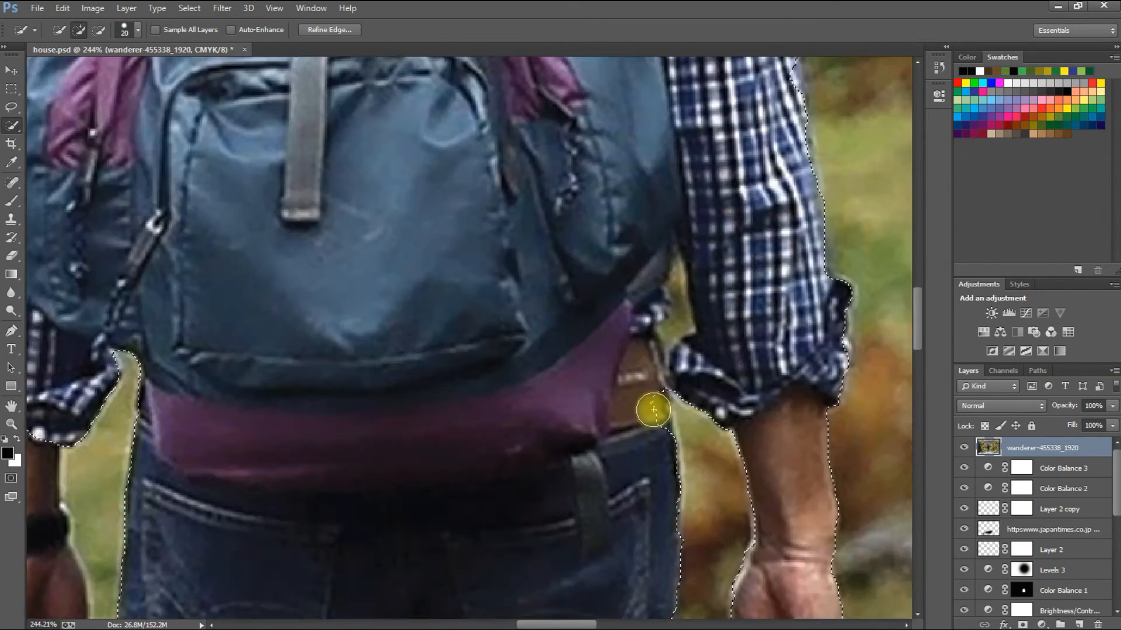
pyautogui.scroll(-5, 671, 356)
pyautogui.scroll(5, 220, 295)
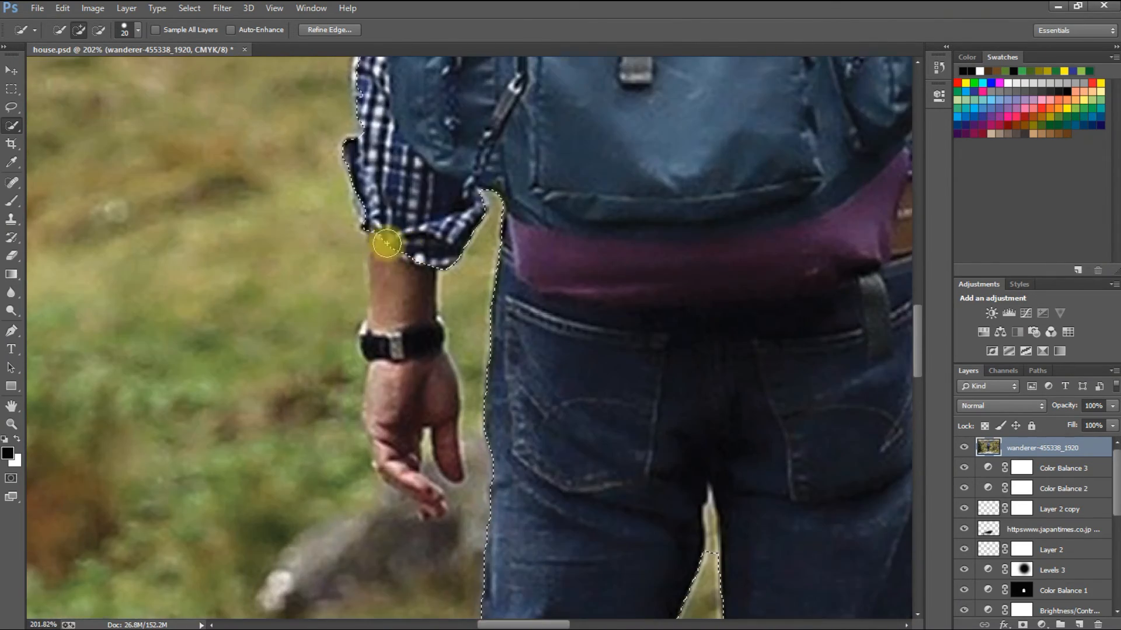
pyautogui.moveTo(386, 378)
pyautogui.mouseDown()
pyautogui.moveTo(416, 485)
pyautogui.moveTo(446, 512)
pyautogui.moveTo(481, 490)
pyautogui.moveTo(477, 536)
pyautogui.moveTo(469, 370)
pyautogui.mouseUp()
pyautogui.press('[')
pyautogui.moveTo(449, 491)
pyautogui.mouseDown()
pyautogui.moveTo(425, 443)
pyautogui.moveTo(415, 460)
pyautogui.moveTo(451, 520)
pyautogui.moveTo(477, 520)
pyautogui.moveTo(479, 558)
pyautogui.mouseUp()
pyautogui.keyDown('alt'); pyautogui.click(454, 520); pyautogui.keyUp('alt')
# Step: Extend the hiker selection down both lower legs to include the trouser cuffs and shoes
pyautogui.scroll(-6, 543, 493)
pyautogui.scroll(5, 518, 269)
pyautogui.press(']')
pyautogui.press(']')
pyautogui.press(']')
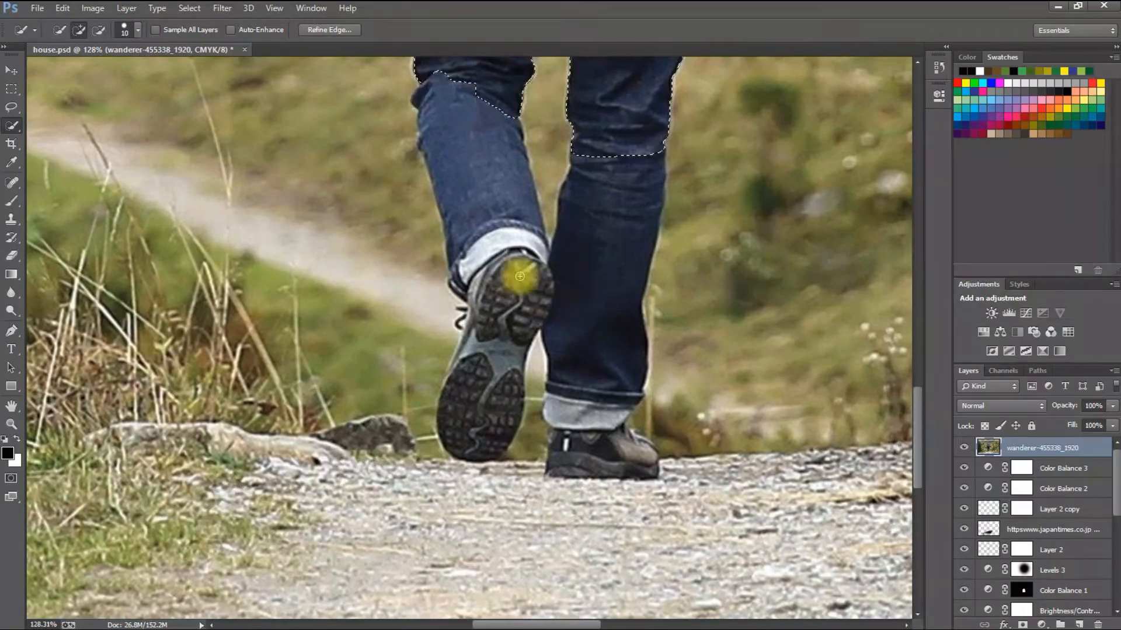
pyautogui.moveTo(434, 94); pyautogui.dragTo(483, 239)
pyautogui.moveTo(644, 164)
pyautogui.mouseDown()
pyautogui.moveTo(600, 395)
pyautogui.moveTo(575, 440)
pyautogui.moveTo(493, 404)
pyautogui.moveTo(475, 355)
pyautogui.moveTo(479, 291)
pyautogui.moveTo(528, 452)
pyautogui.moveTo(534, 423)
pyautogui.mouseUp()
# Step: Refine the selection around the inner legs so the background gaps between the shoes and thighs are excluded
pyautogui.scroll(4, 534, 423)
pyautogui.press('[')
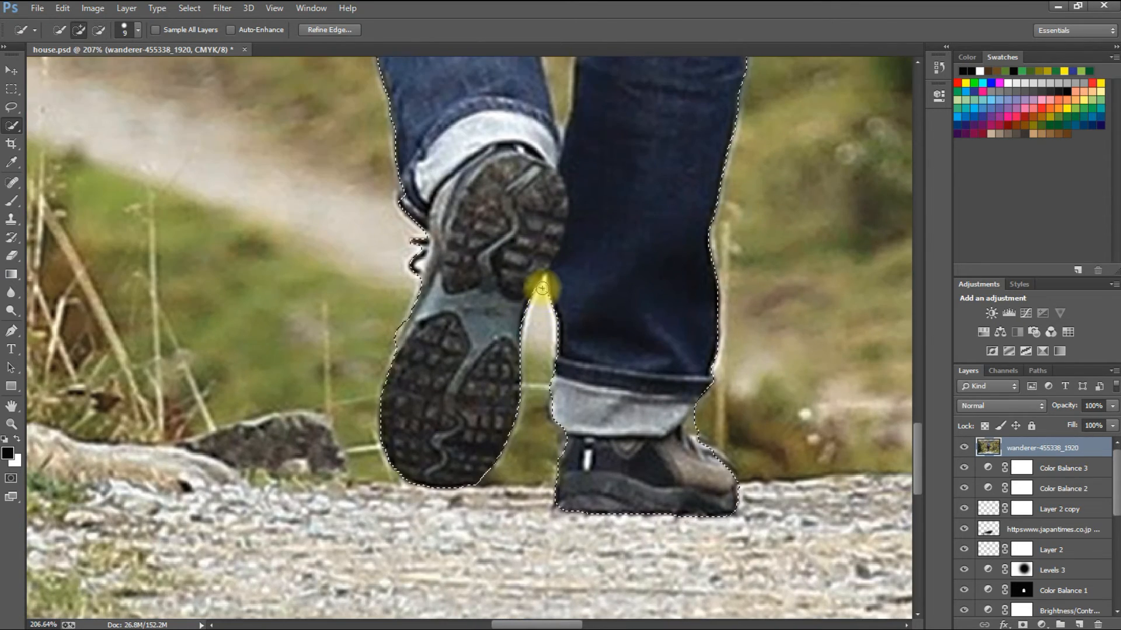
pyautogui.scroll(6, 544, 299)
pyautogui.press(']')
pyautogui.moveTo(572, 506); pyautogui.dragTo(546, 344)
pyautogui.scroll(-8, 582, 313)
pyautogui.scroll(11, 587, 114)
pyautogui.press('[')
pyautogui.press('[')
pyautogui.press('[')
pyautogui.moveTo(572, 429); pyautogui.dragTo(572, 380)
pyautogui.scroll(-5, 578, 424)
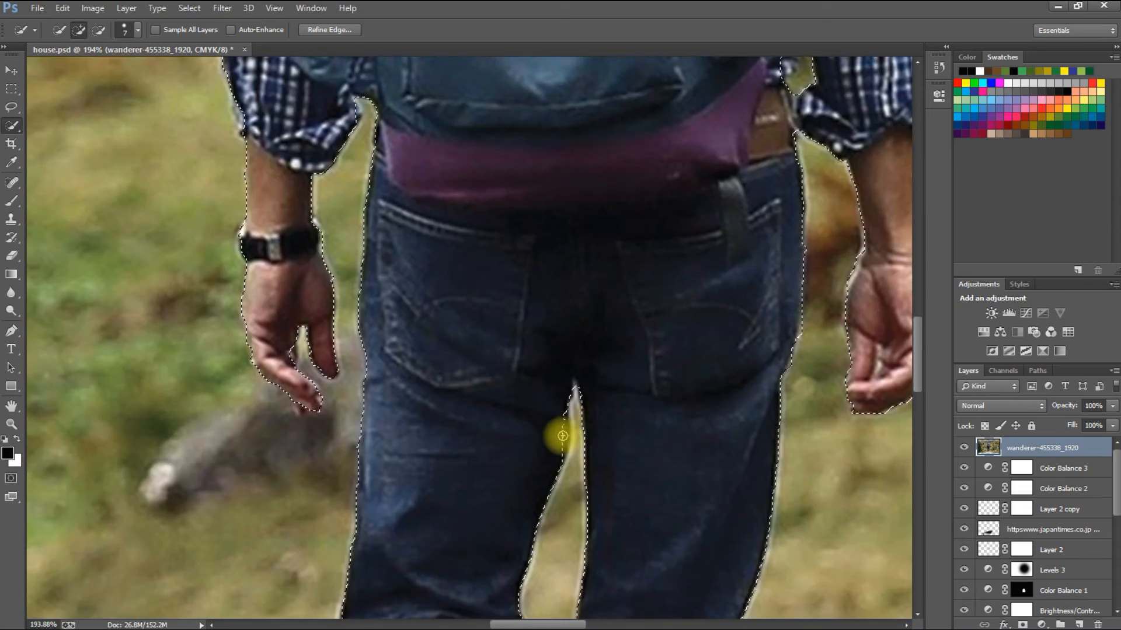
# Step: Feather the hiker selection by 1 pixel, cut him out and remove the rest of the wanderer photo
pyautogui.scroll(-8, 562, 429)
pyautogui.hotkey('shift', 'F6')
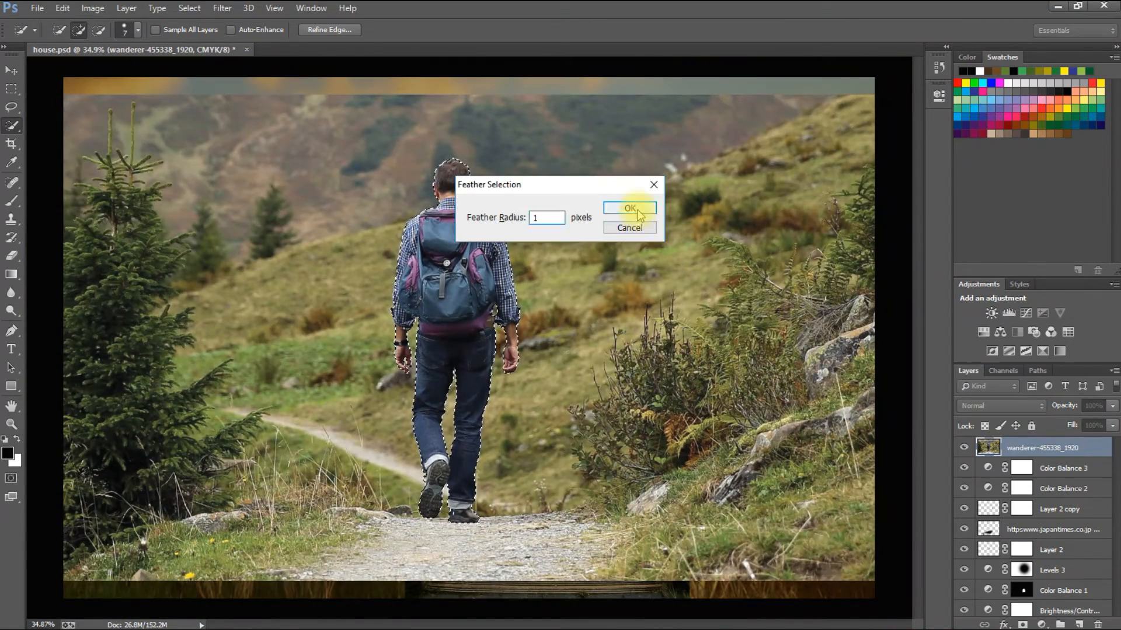
pyautogui.click(639, 215)
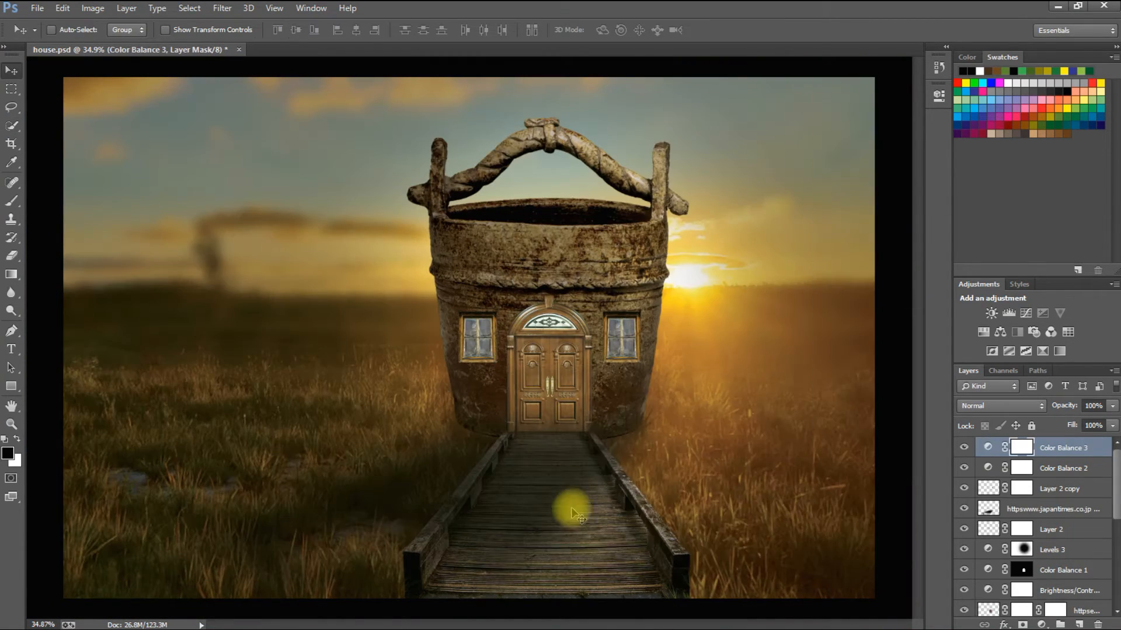
# Step: Paste the cut-out hiker above the bridge layer and raise his layer until it sits directly above the shadow layer
pyautogui.rightClick(607, 578)
pyautogui.click(671, 446)
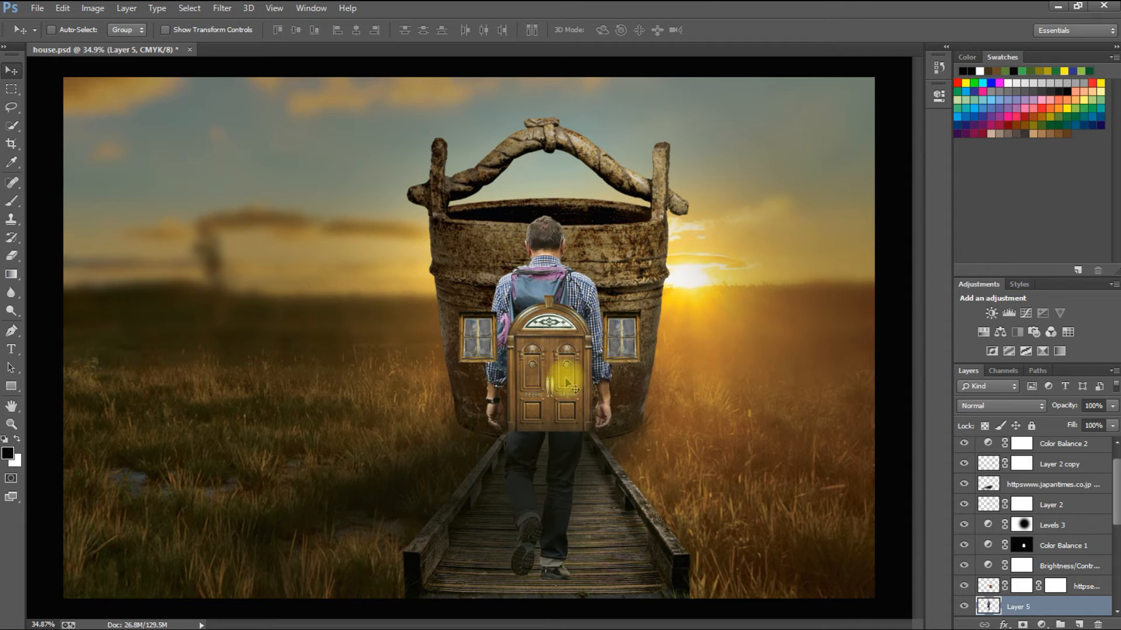
pyautogui.hotkey('ctrl', ']')
pyautogui.hotkey('ctrl', ']')
pyautogui.hotkey('ctrl', ']')
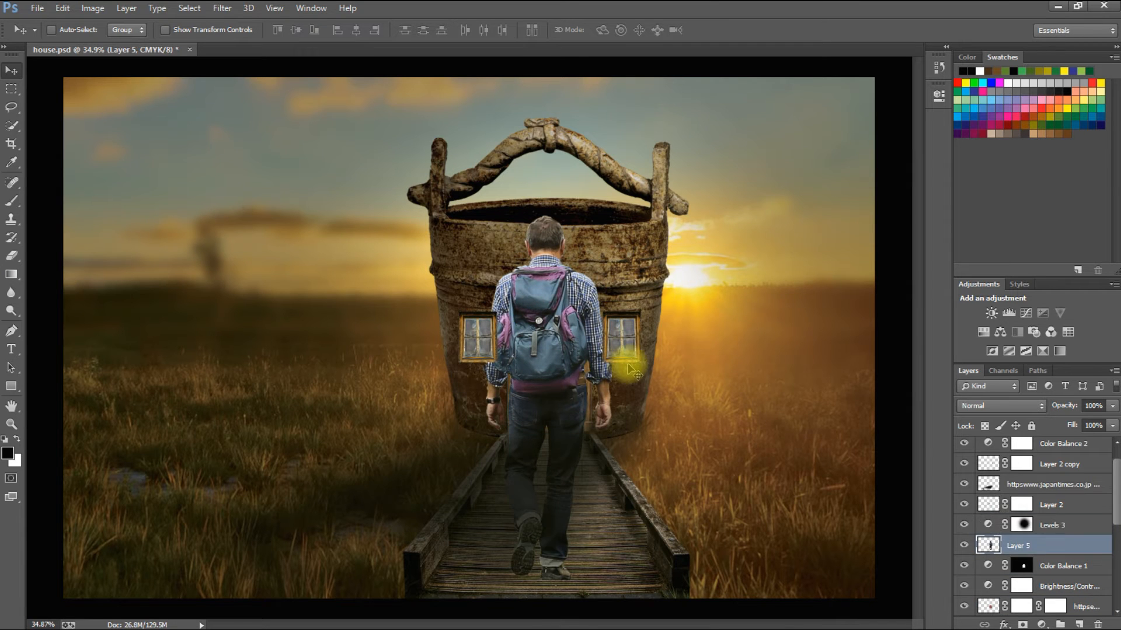
pyautogui.hotkey('ctrl', ']')
pyautogui.hotkey('ctrl', ']')
pyautogui.hotkey('ctrl', ']')
# Step: Scale the hiker to about 54% and move him down onto the walkway in front of the door
pyautogui.hotkey('ctrl', '-')
pyautogui.hotkey('ctrl', 't')
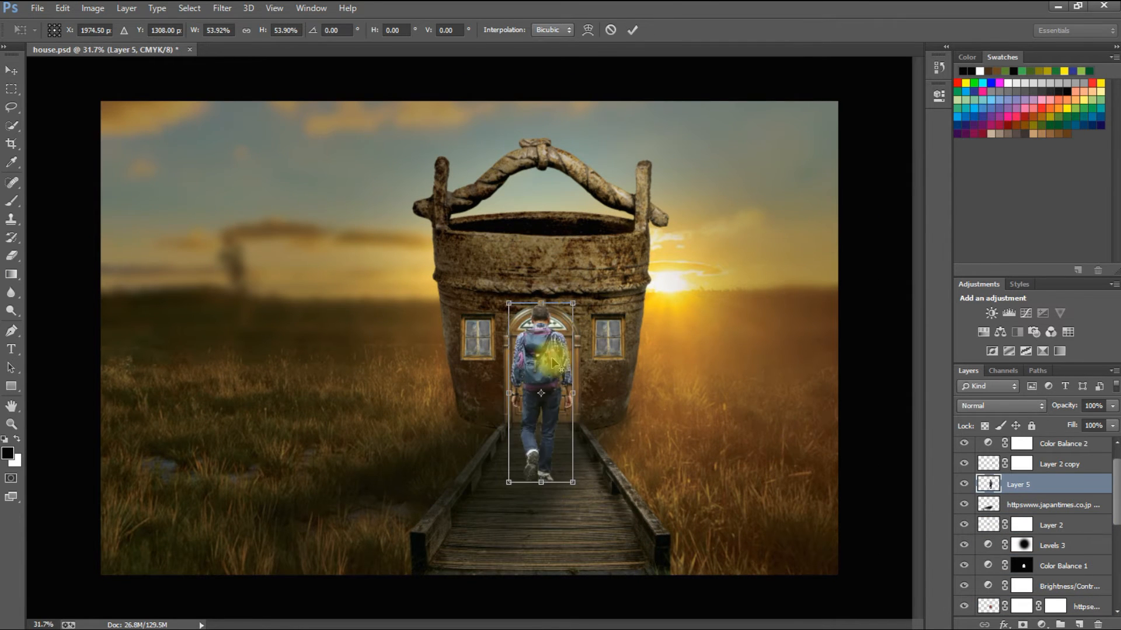
pyautogui.moveTo(552, 359); pyautogui.dragTo(524, 430)
pyautogui.press('Return')
pyautogui.rightClick(600, 566)
pyautogui.click(643, 478)
pyautogui.hotkey('ctrl', 't')
pyautogui.click(656, 240)
# Step: Skew the bridge layer by about -43 degrees so its near end shifts left while its far end meets the door
pyautogui.scroll(-2, 1014, 500)
pyautogui.click(1039, 546)
pyautogui.hotkey('ctrl', 't')
pyautogui.moveTo(538, 575); pyautogui.dragTo(397, 570)
pyautogui.moveTo(540, 383); pyautogui.dragTo(573, 389)
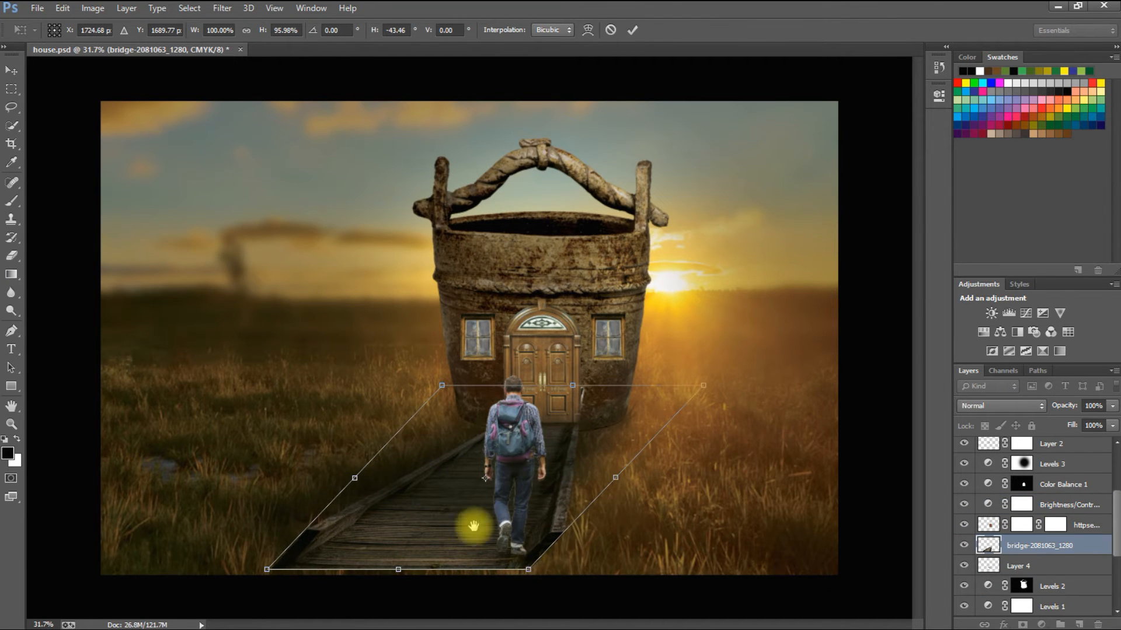
# Step: Warp the bridge into a curved walkway that bends from the door toward the lower edge of the image
pyautogui.rightClick(530, 575)
pyautogui.click(549, 408)
pyautogui.moveTo(528, 570); pyautogui.dragTo(579, 592)
pyautogui.moveTo(268, 570); pyautogui.dragTo(308, 585)
pyautogui.moveTo(383, 447); pyautogui.dragTo(325, 437)
pyautogui.moveTo(448, 446); pyautogui.dragTo(435, 445)
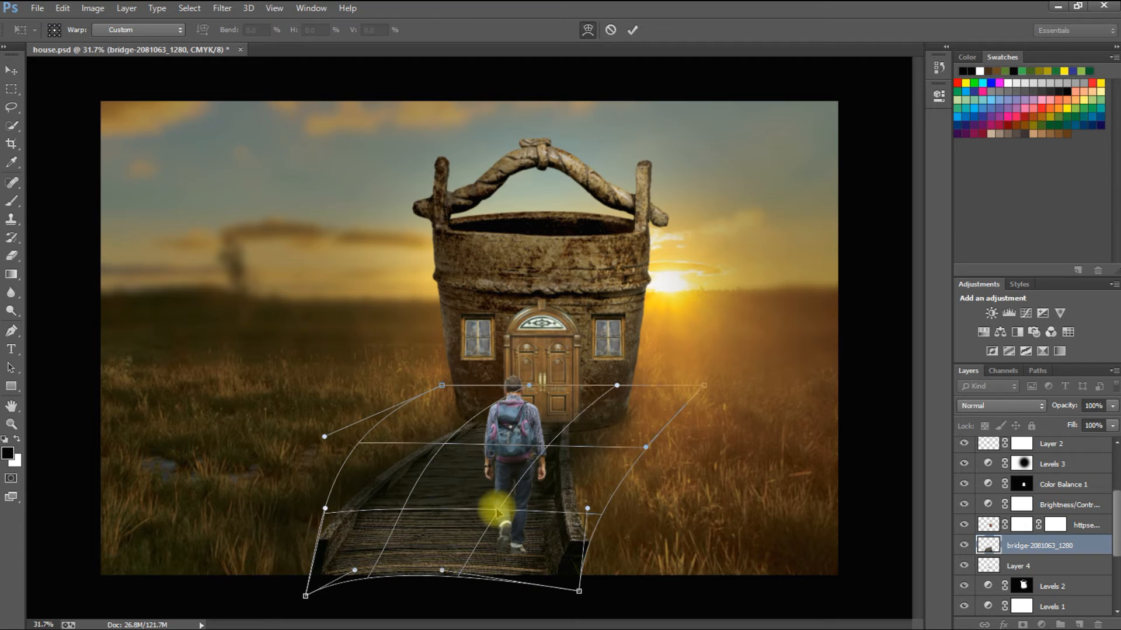
pyautogui.moveTo(502, 511); pyautogui.dragTo(487, 509)
pyautogui.moveTo(614, 394); pyautogui.dragTo(646, 408)
pyautogui.moveTo(525, 388); pyautogui.dragTo(530, 370)
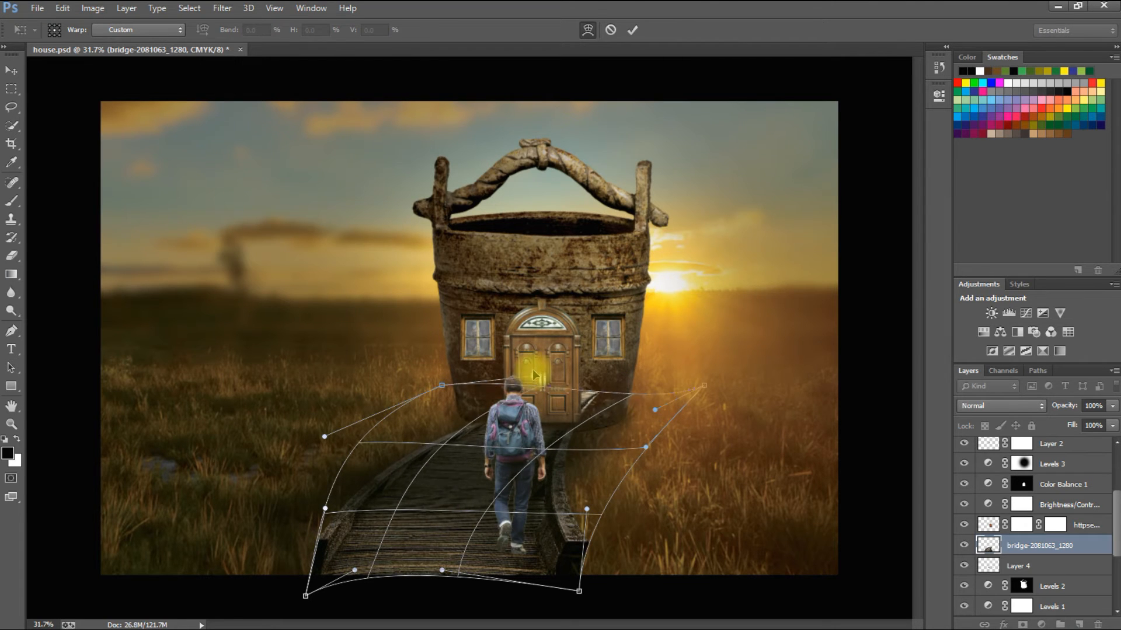
pyautogui.moveTo(664, 401); pyautogui.dragTo(671, 388)
pyautogui.moveTo(580, 590); pyautogui.dragTo(599, 593)
pyautogui.moveTo(326, 509); pyautogui.dragTo(294, 516)
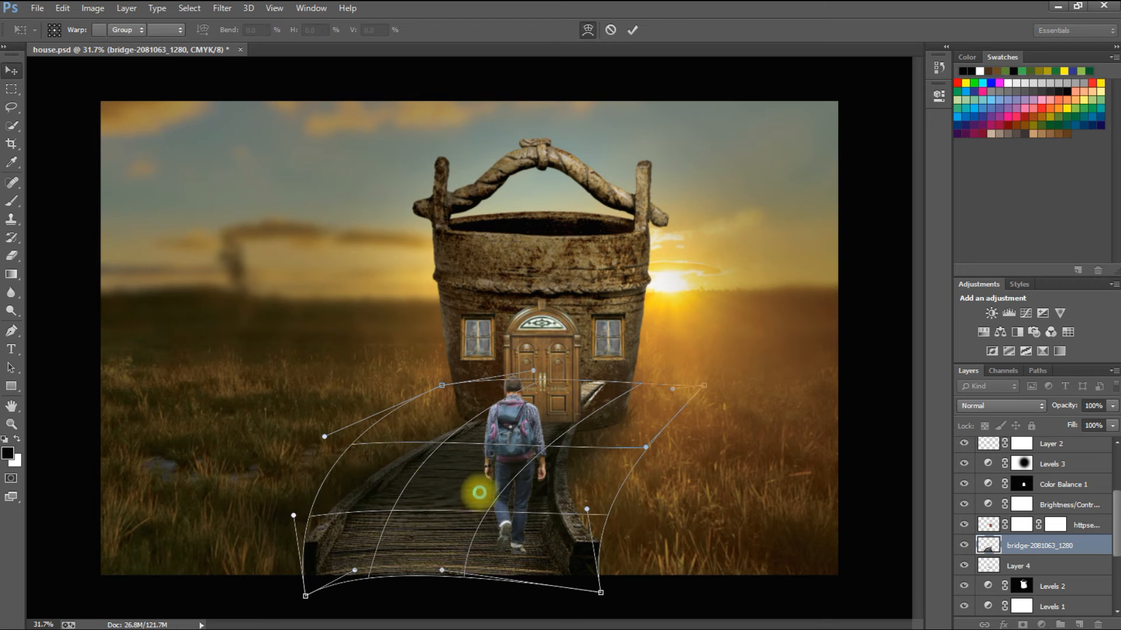
pyautogui.press('Return')
# Step: Move the hiker toward the left side of the walkway and erase the stray bridge fragment beside the door
pyautogui.moveTo(523, 439); pyautogui.dragTo(527, 429)
pyautogui.click(1039, 590)
pyautogui.press('e')
pyautogui.moveTo(593, 393); pyautogui.dragTo(588, 400)
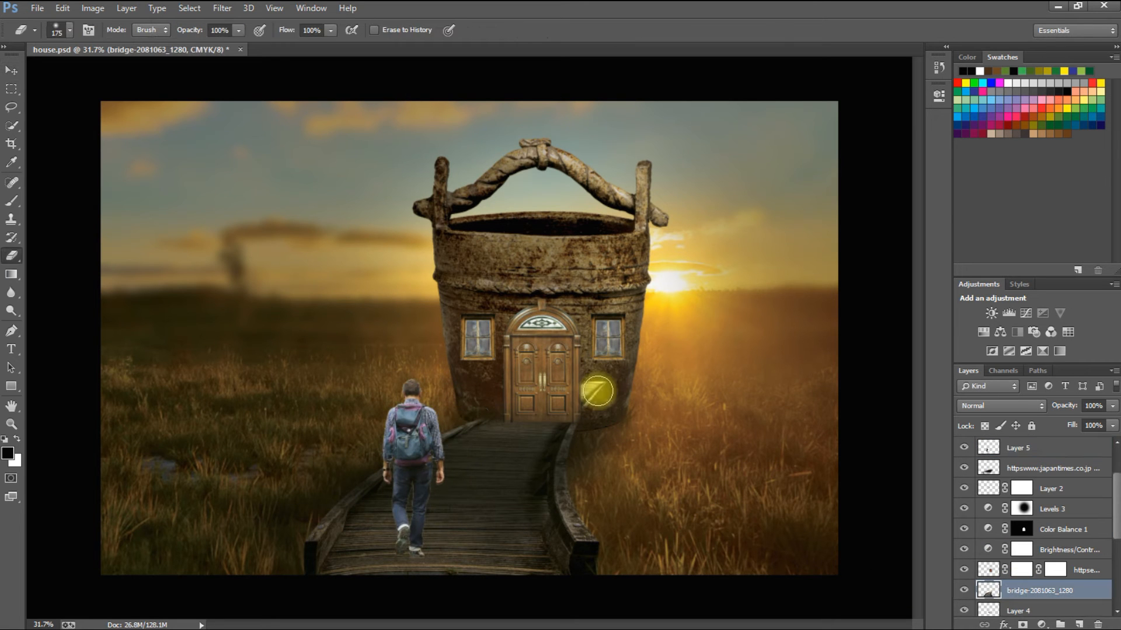
# Step: Warp the upper part of the bridge to the right so the walkway's far end lines up with the door
pyautogui.hotkey('ctrl', 't')
pyautogui.rightClick(516, 429)
pyautogui.click(542, 299)
pyautogui.moveTo(395, 380); pyautogui.dragTo(532, 384)
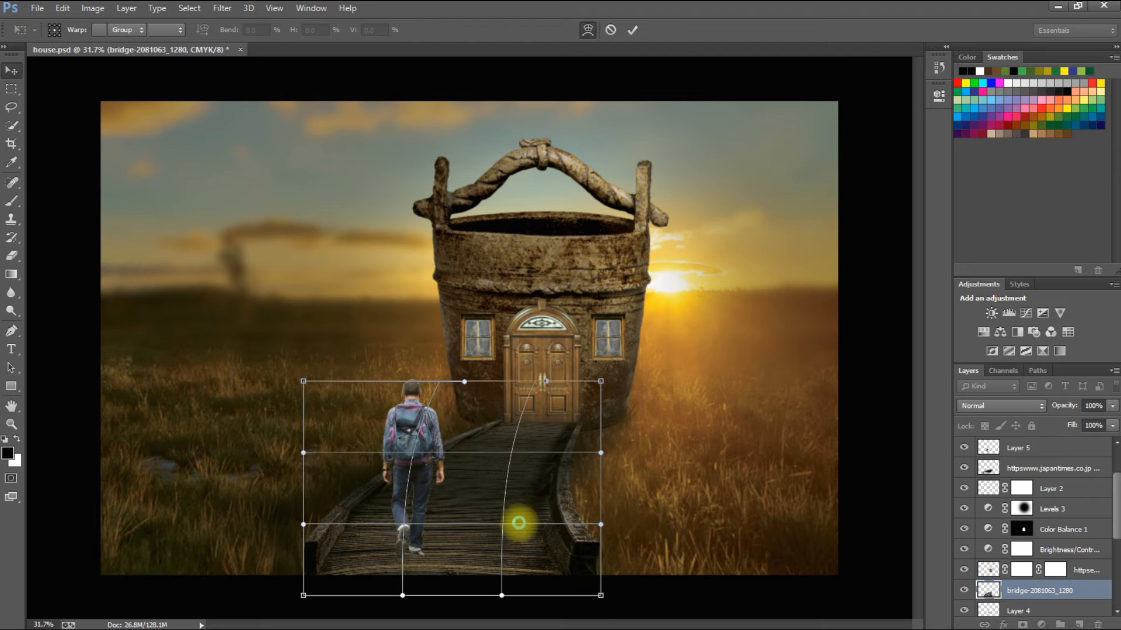
pyautogui.press('Return')
# Step: Move the hiker farther up and left along the walkway and place Layer 5 beneath the shadow layer
pyautogui.moveTo(409, 454); pyautogui.dragTo(394, 449)
pyautogui.moveTo(998, 449); pyautogui.dragTo(998, 478)
pyautogui.moveTo(396, 405)
pyautogui.mouseDown()
pyautogui.moveTo(437, 359)
pyautogui.moveTo(401, 386)
pyautogui.mouseUp()
# Step: Enlarge the hiker to about 113%, nudge him into place on the walkway and save the document
pyautogui.hotkey('ctrl', 't')
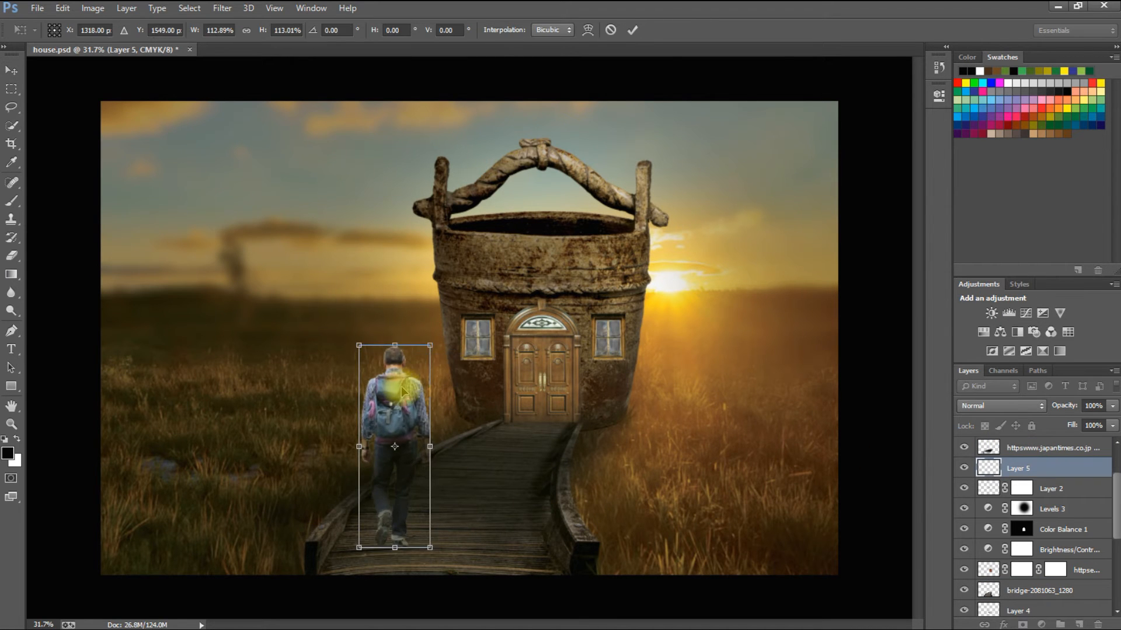
pyautogui.press('Return')
pyautogui.scroll(-3, 461, 416)
pyautogui.scroll(2, 562, 415)
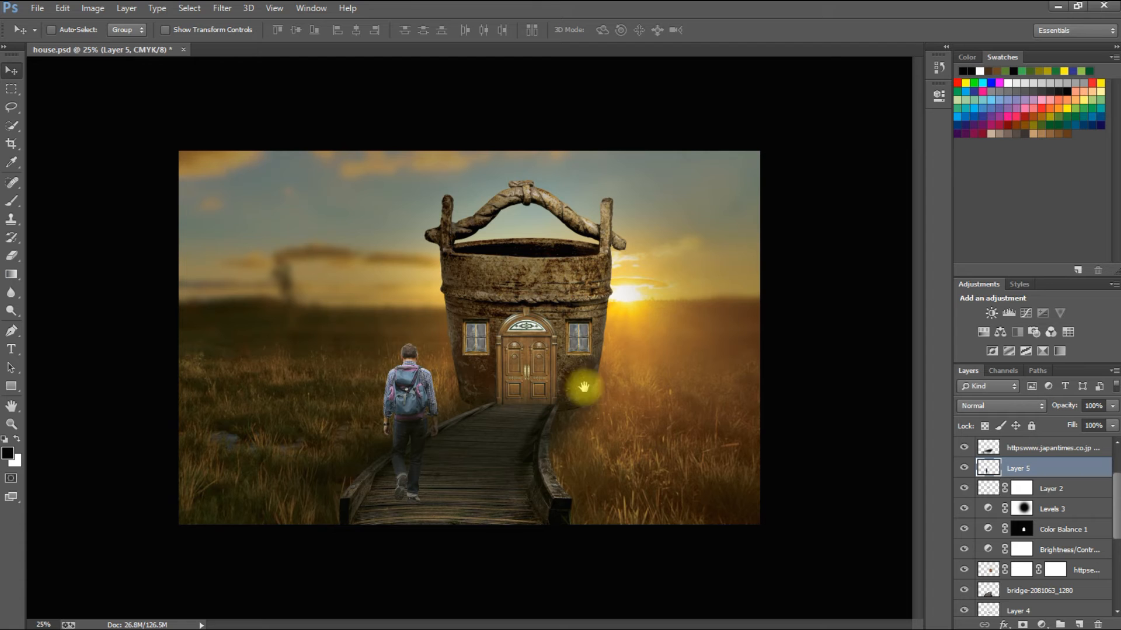
pyautogui.moveTo(405, 352); pyautogui.dragTo(404, 350)
pyautogui.hotkey('ctrl', 's')
# Step: Add a Color Balance layer above the hiker to warm the scene, and give Layer 5 a layer mask
pyautogui.click(999, 333)
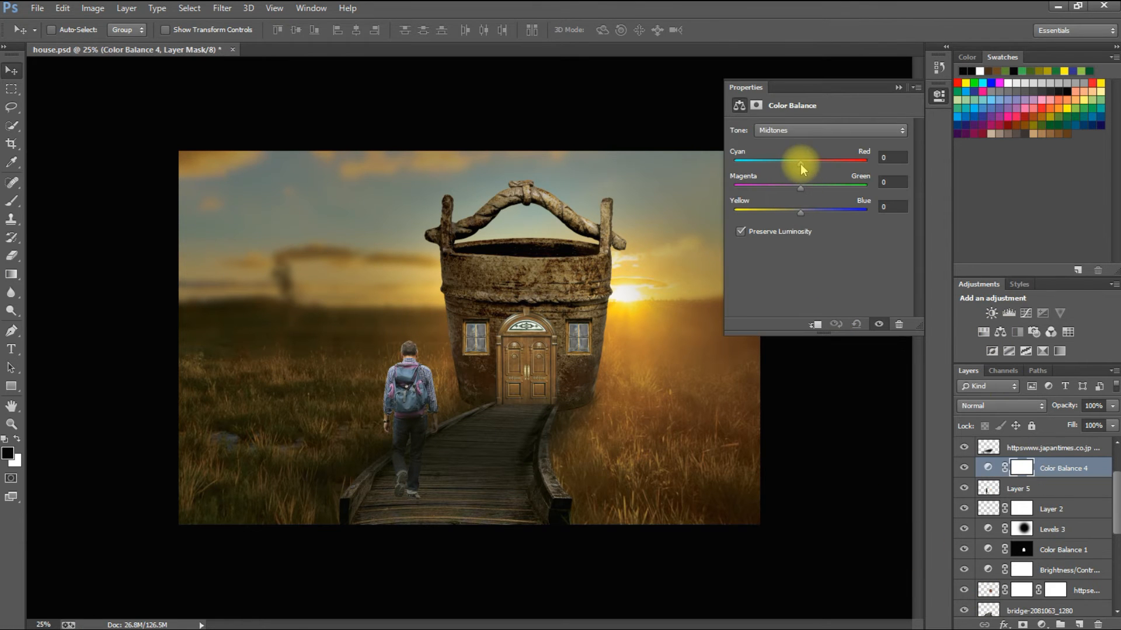
pyautogui.click(898, 88)
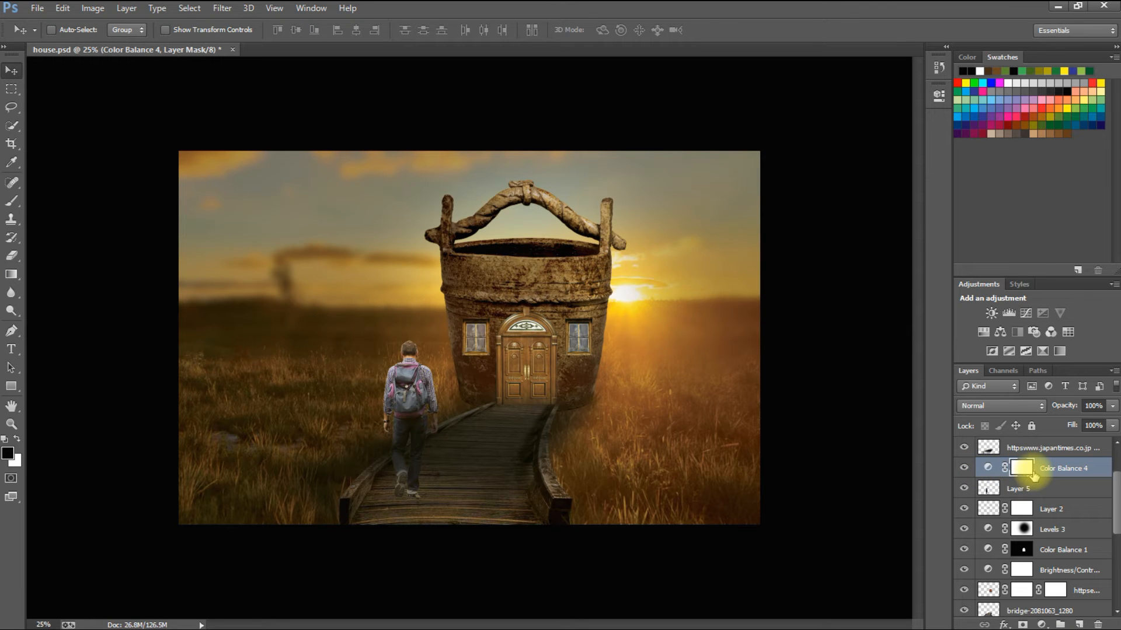
pyautogui.click(1026, 489)
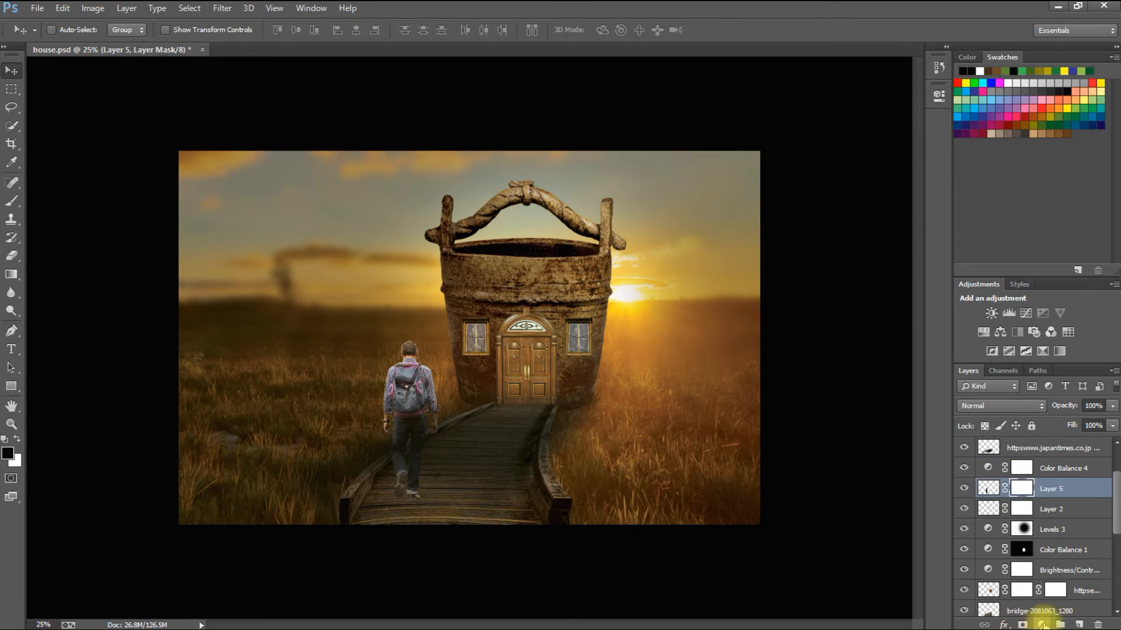
# Step: Add a Color Balance layer above Layer 5 with midtones Magenta–Green at -25 and Yellow–Blue at -11
pyautogui.click(1041, 623)
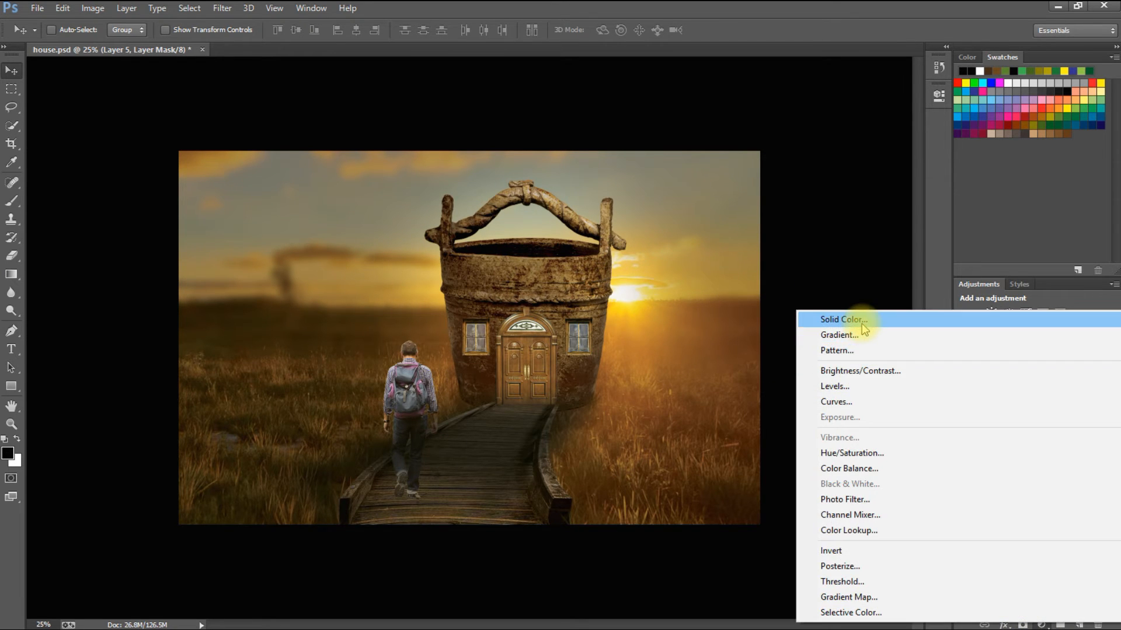
pyautogui.click(805, 466)
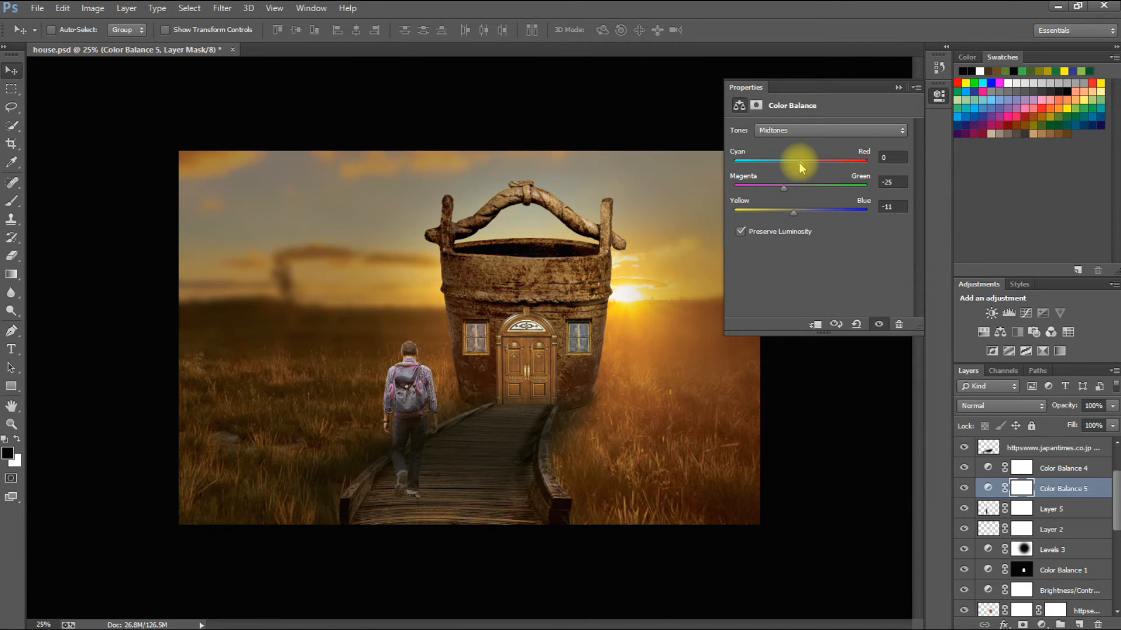
pyautogui.click(897, 89)
pyautogui.scroll(-2, 517, 479)
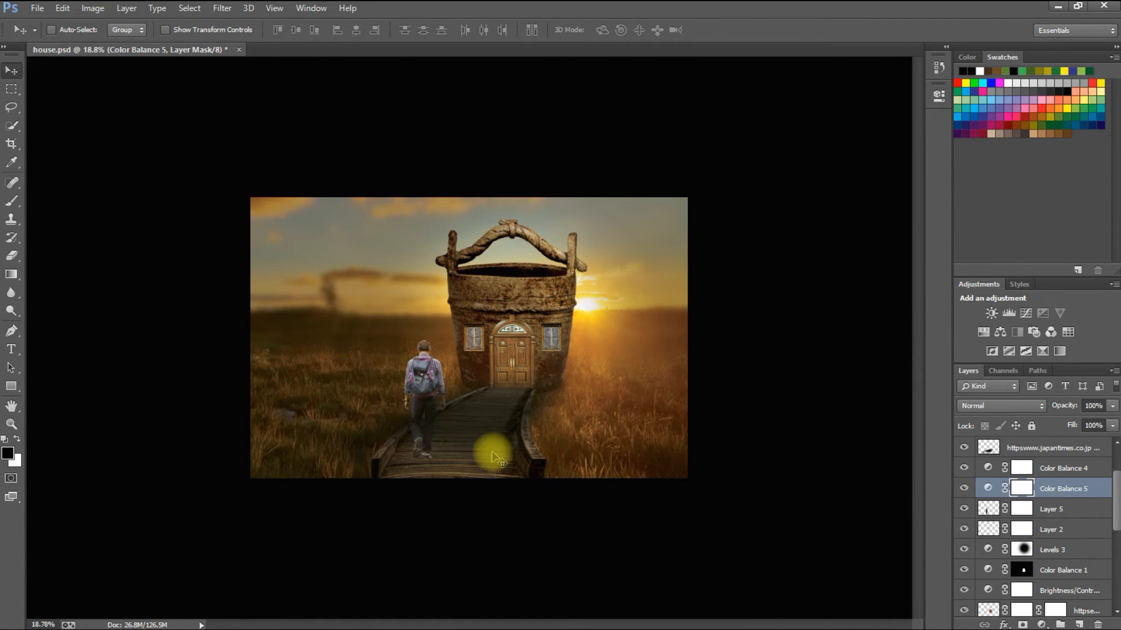
pyautogui.scroll(3, 605, 438)
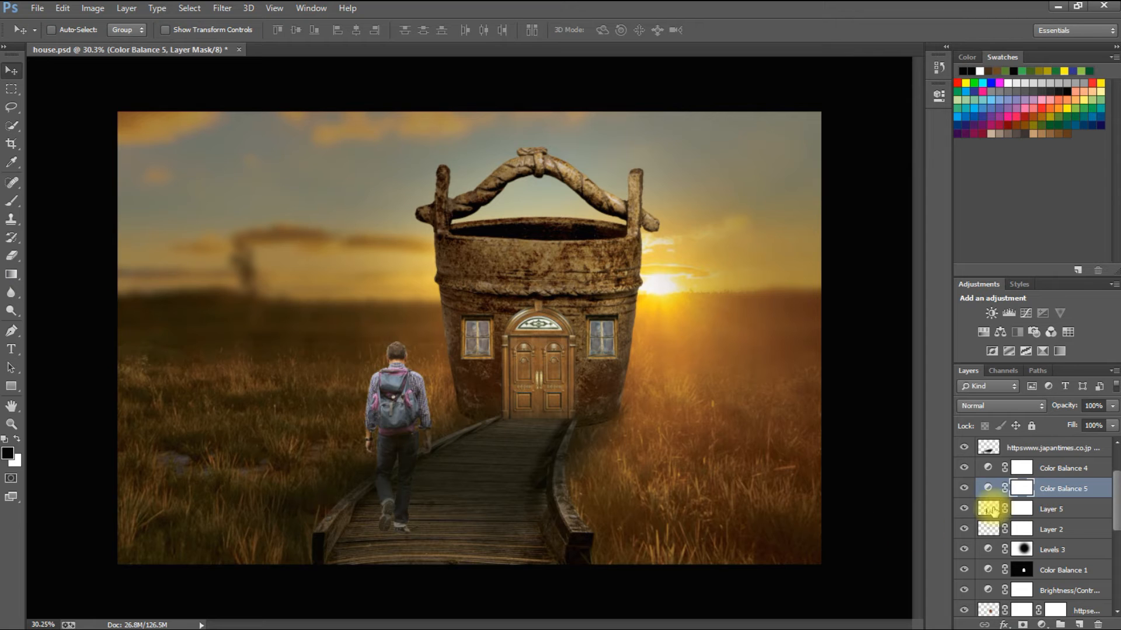
# Step: Duplicate the hiker's layer, then flip the copy to about -32% height and skew it into a slanted shadow running forward from his feet
pyautogui.click(1040, 511)
pyautogui.hotkey('ctrl', 'j')
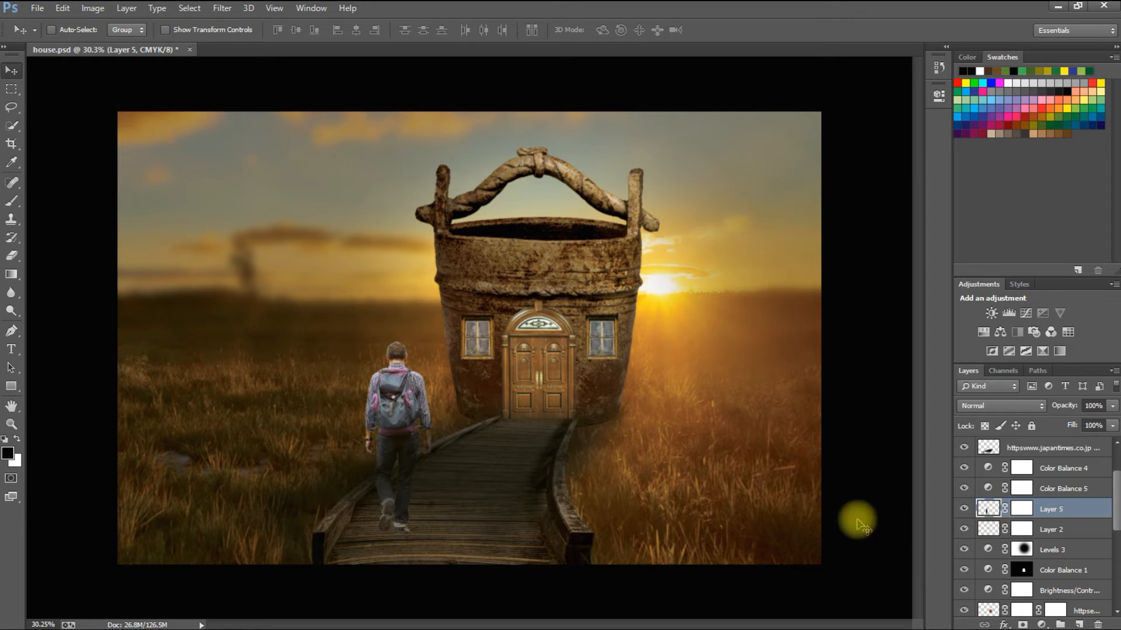
pyautogui.hotkey('ctrl', 't')
pyautogui.moveTo(399, 344); pyautogui.dragTo(293, 592)
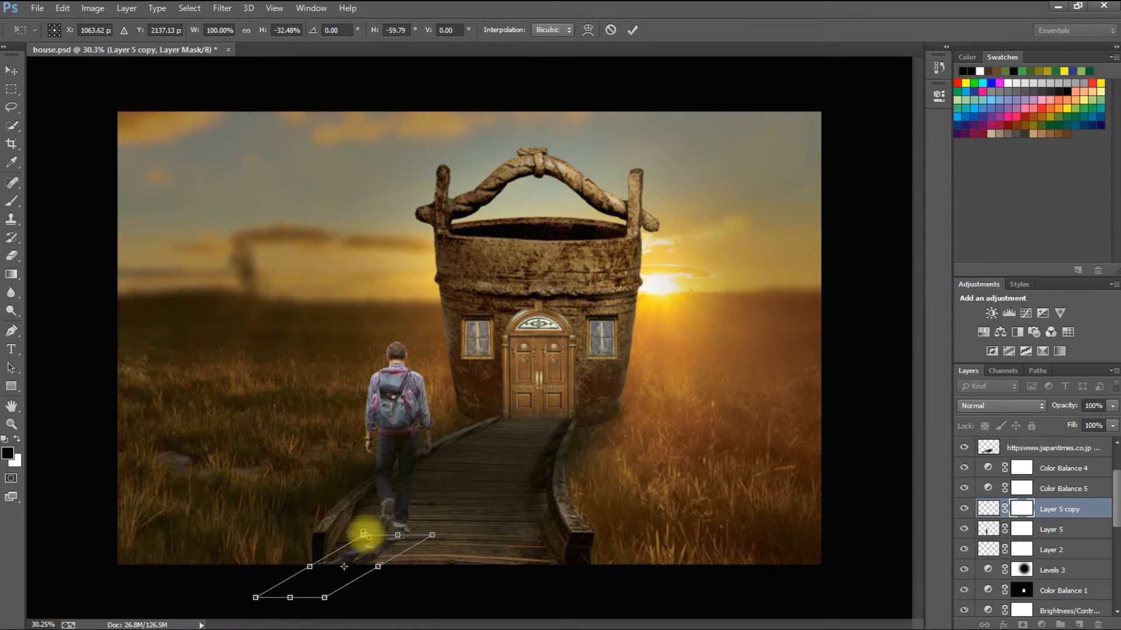
pyautogui.press('Return')
# Step: Turn the flipped hiker copy solid black and soften it with a Gaussian Blur of about 29 pixels
pyautogui.click(11, 458)
pyautogui.click(681, 146)
pyautogui.click(986, 509)
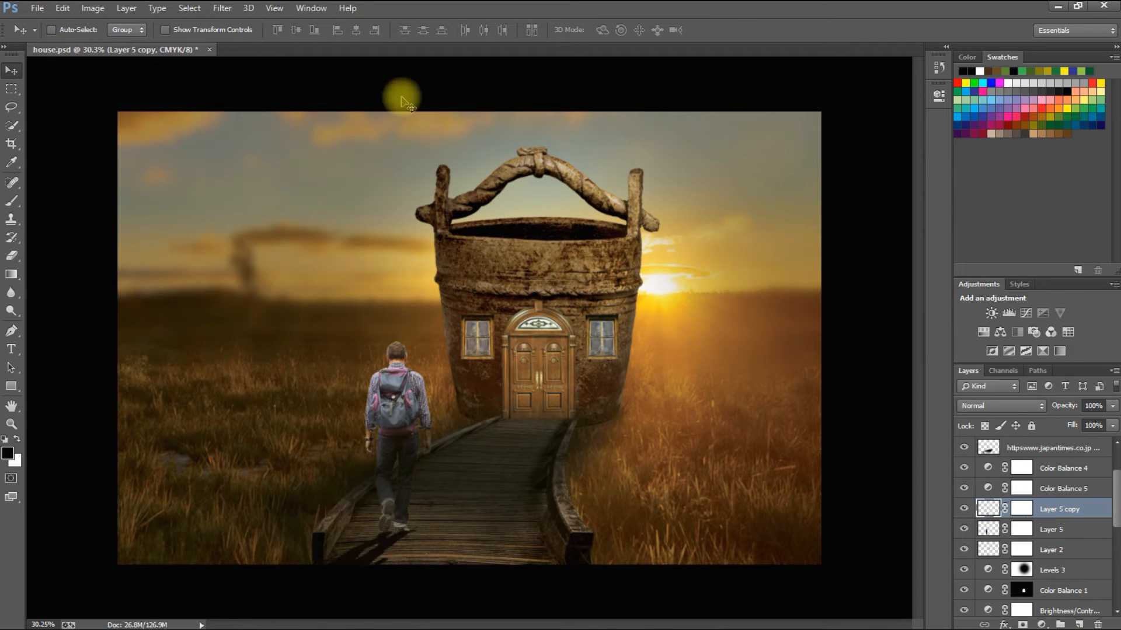
pyautogui.click(222, 7)
pyautogui.moveTo(263, 156)
pyautogui.click(469, 262)
pyautogui.moveTo(867, 446); pyautogui.dragTo(847, 448)
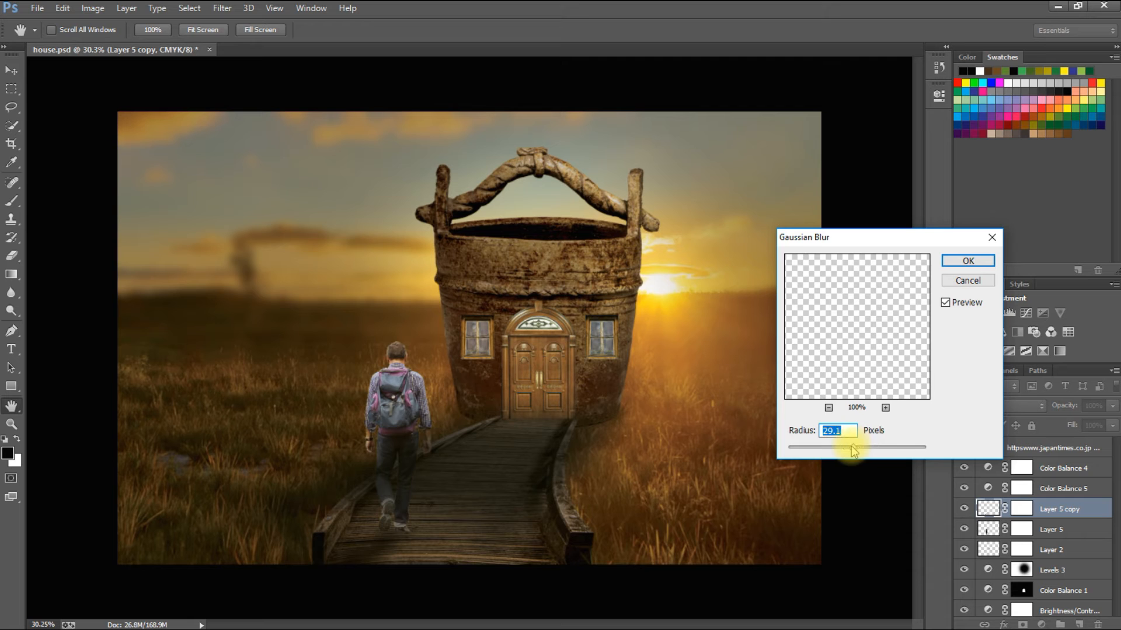
pyautogui.click(967, 261)
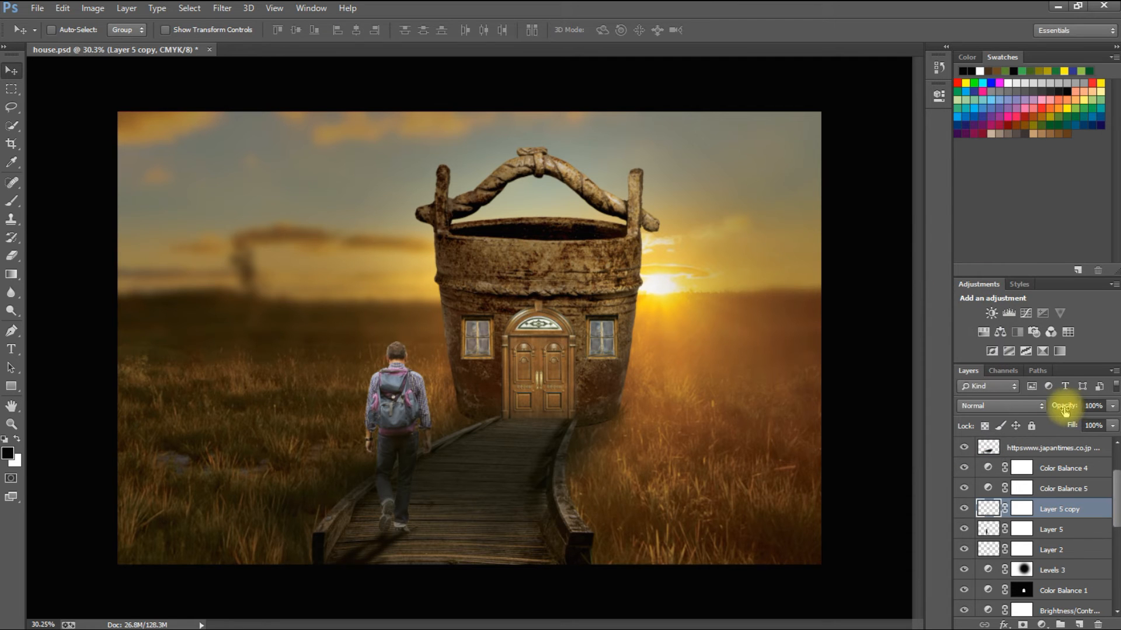
# Step: Paint a large soft black shadow on a new layer over the grass beside the bucket house, behind the hiker
pyautogui.press('Tab')
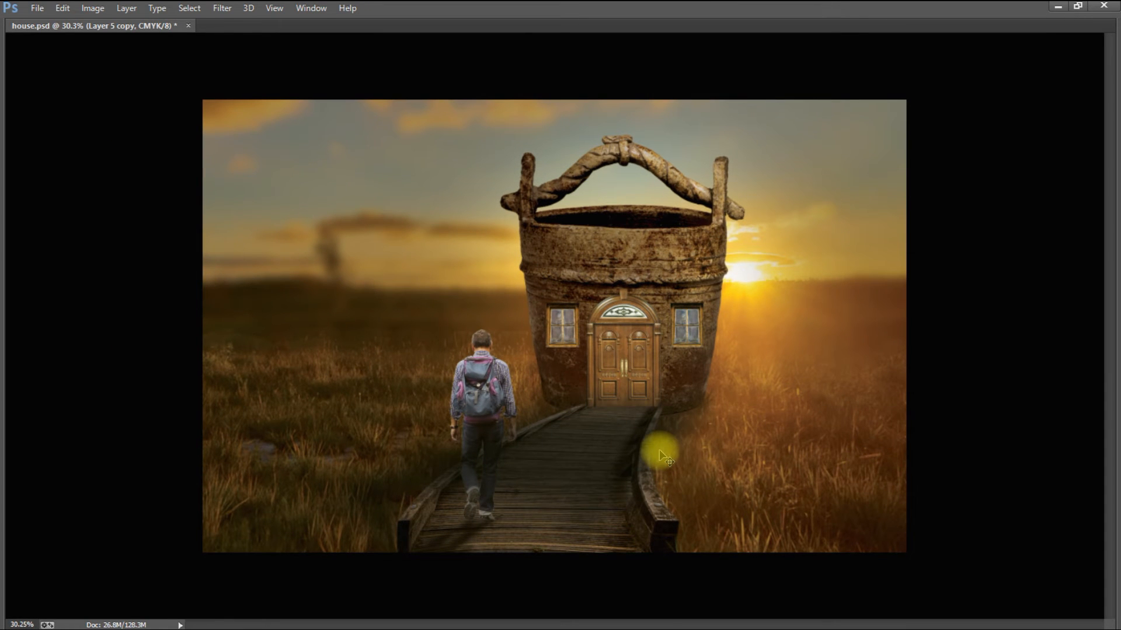
pyautogui.rightClick(531, 405)
pyautogui.click(581, 220)
pyautogui.press('Tab')
pyautogui.click(7, 452)
pyautogui.click(701, 148)
pyautogui.press('b')
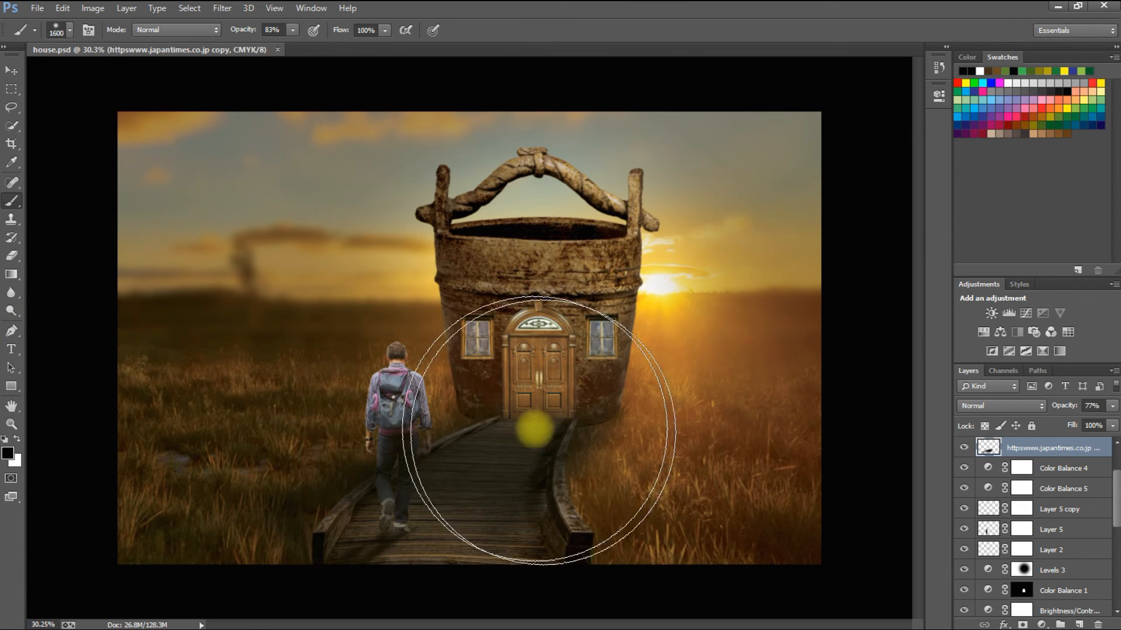
pyautogui.click(1079, 624)
pyautogui.moveTo(439, 419)
pyautogui.mouseDown()
pyautogui.moveTo(383, 419)
pyautogui.moveTo(447, 430)
pyautogui.moveTo(509, 421)
pyautogui.moveTo(392, 468)
pyautogui.moveTo(289, 557)
pyautogui.moveTo(376, 554)
pyautogui.moveTo(511, 474)
pyautogui.moveTo(533, 401)
pyautogui.mouseUp()
# Step: Move the painted shadow layer beneath the bridge layer and set its opacity to 73%
pyautogui.press('v')
pyautogui.hotkey('ctrl', '[')
pyautogui.hotkey('ctrl', '[')
pyautogui.hotkey('ctrl', '[')
pyautogui.hotkey('ctrl', '[')
pyautogui.hotkey('ctrl', '[')
pyautogui.hotkey('ctrl', '[')
pyautogui.hotkey('ctrl', '[')
pyautogui.hotkey('ctrl', '[')
pyautogui.hotkey('ctrl', '[')
pyautogui.hotkey('ctrl', '[')
pyautogui.hotkey('ctrl', '[')
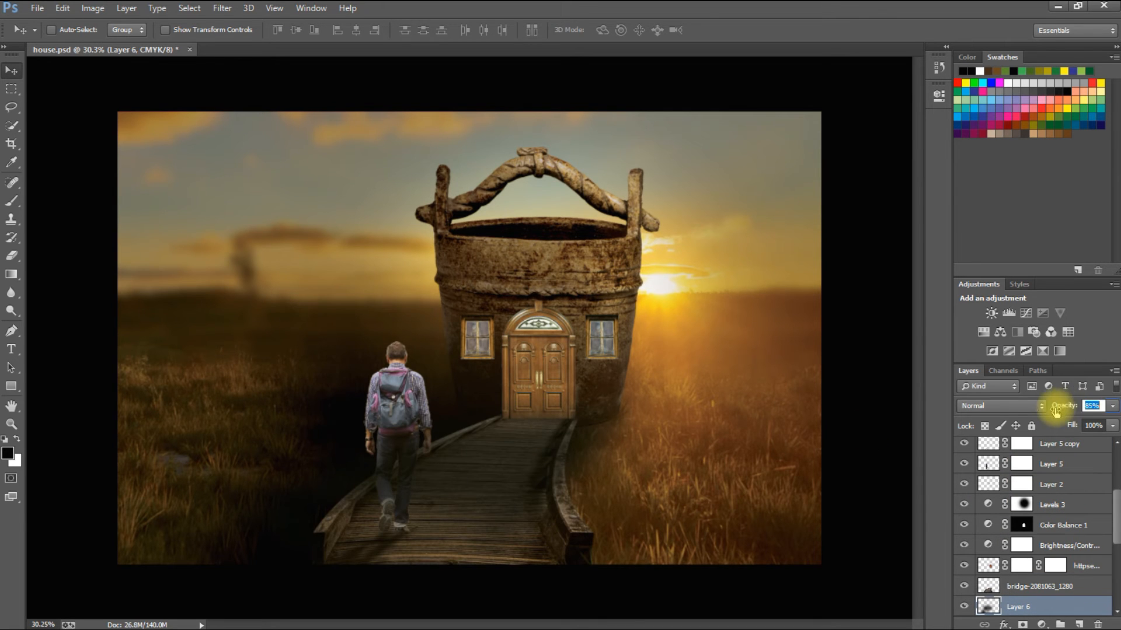
pyautogui.moveTo(1055, 412); pyautogui.dragTo(1039, 411)
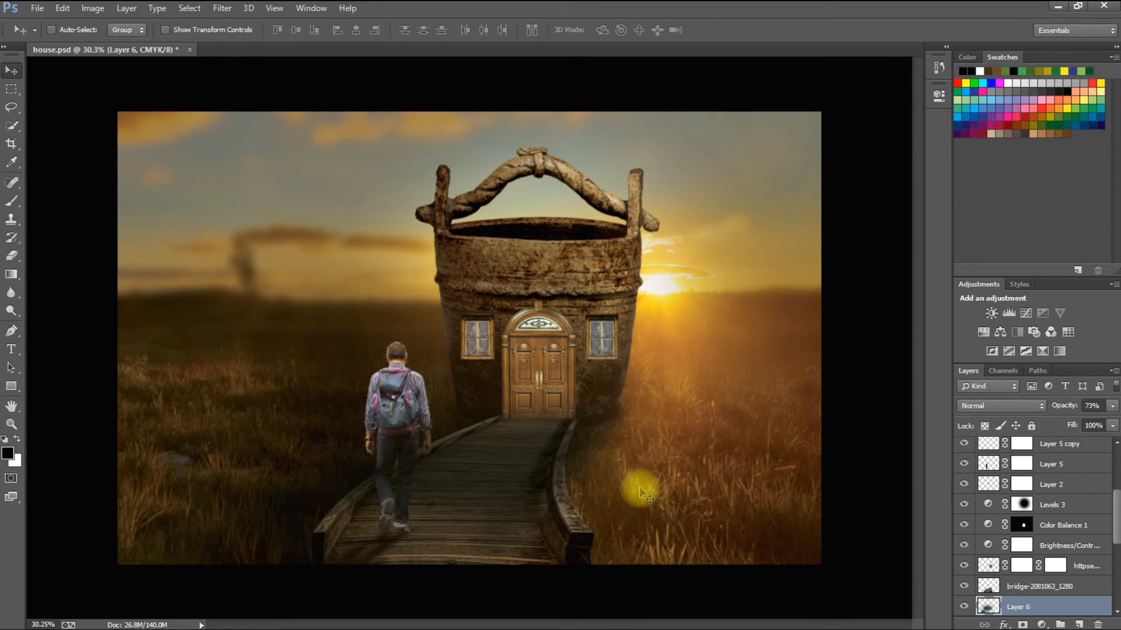
pyautogui.hotkey('ctrl', '-')
pyautogui.hotkey('ctrl', '-')
pyautogui.hotkey('ctrl', '+')
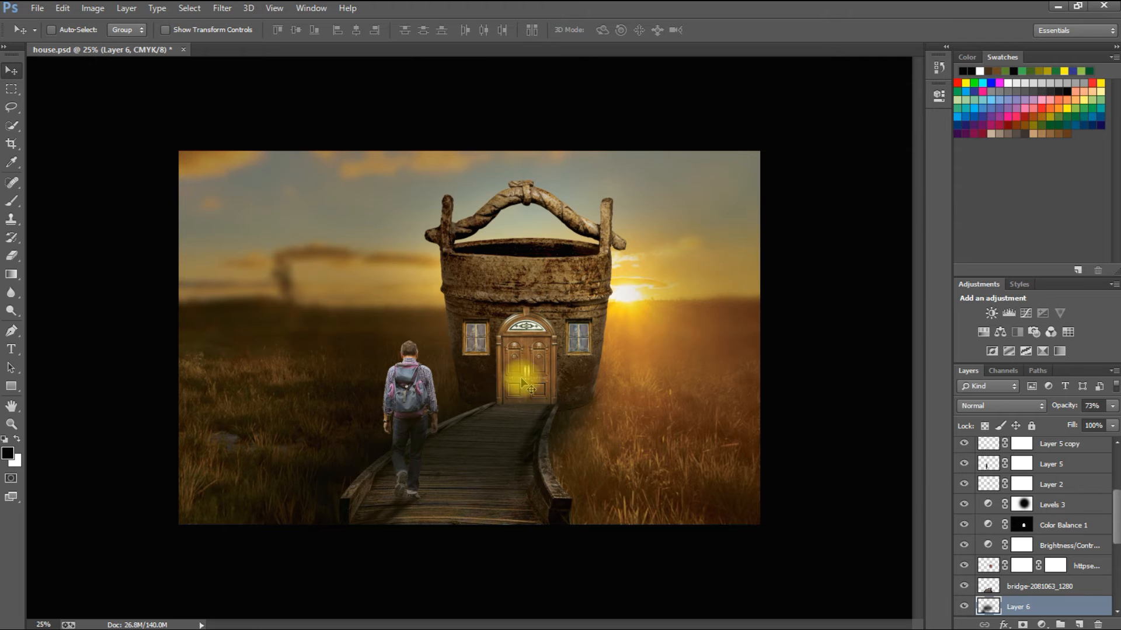
# Step: Add a Levels adjustment directly above the visible bucket layer, keeping its output white level at 255
pyautogui.rightClick(502, 350)
pyautogui.click(525, 357)
pyautogui.rightClick(527, 361)
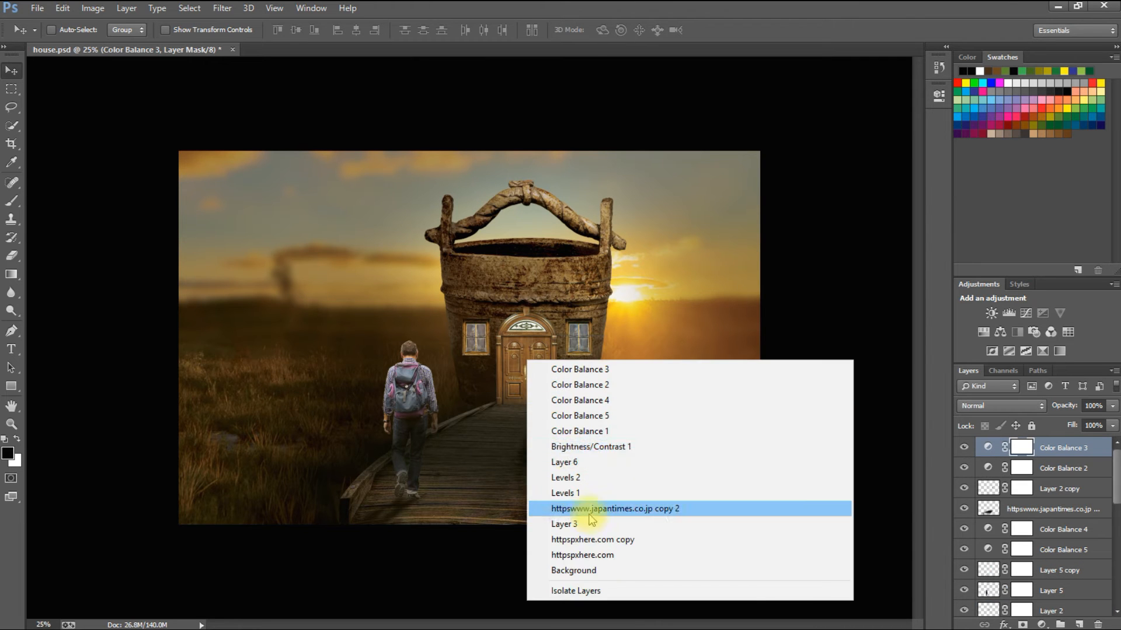
pyautogui.click(572, 508)
pyautogui.click(1009, 313)
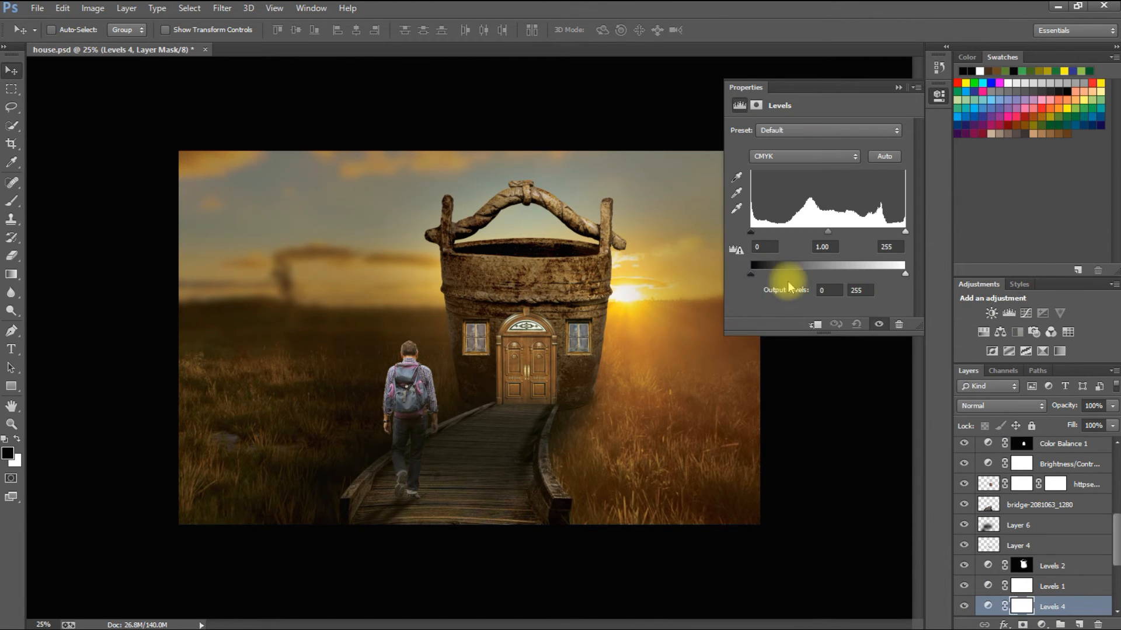
pyautogui.moveTo(906, 276); pyautogui.dragTo(908, 280)
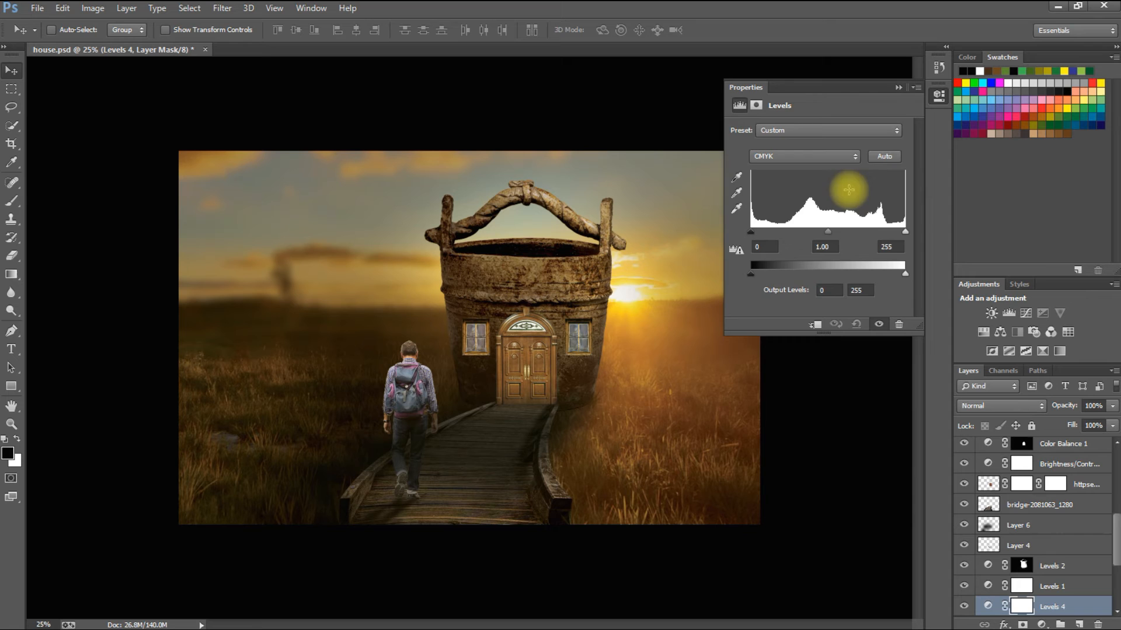
pyautogui.click(898, 89)
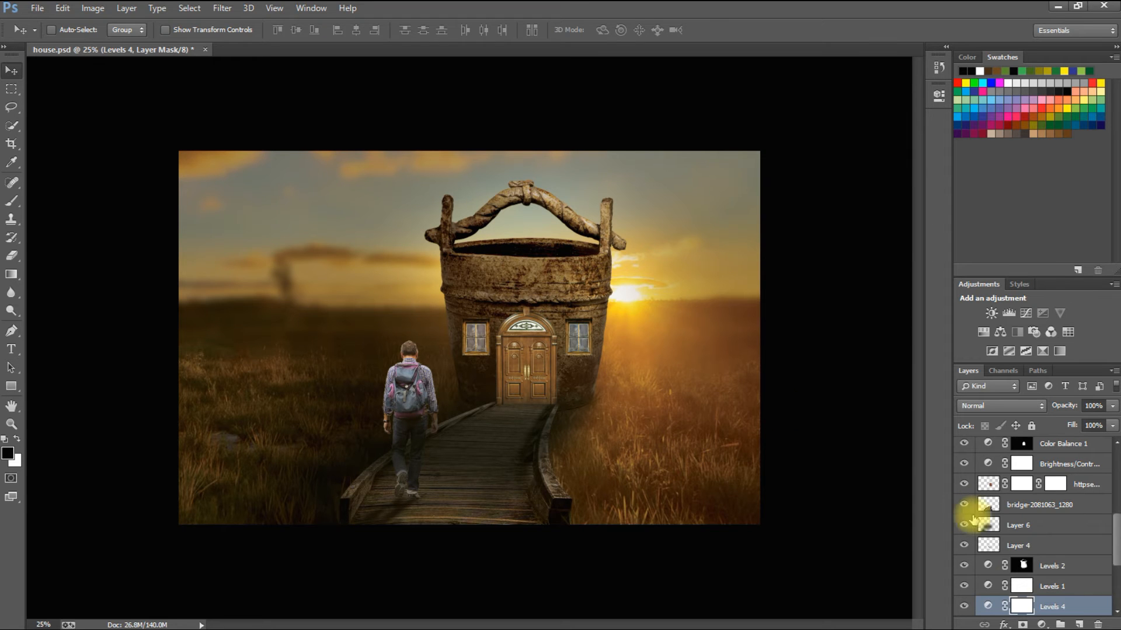
# Step: Load the door's outline as a selection and darken only the door with a Levels layer at output white 207
pyautogui.scroll(-2, 1009, 589)
pyautogui.scroll(-2, 1039, 558)
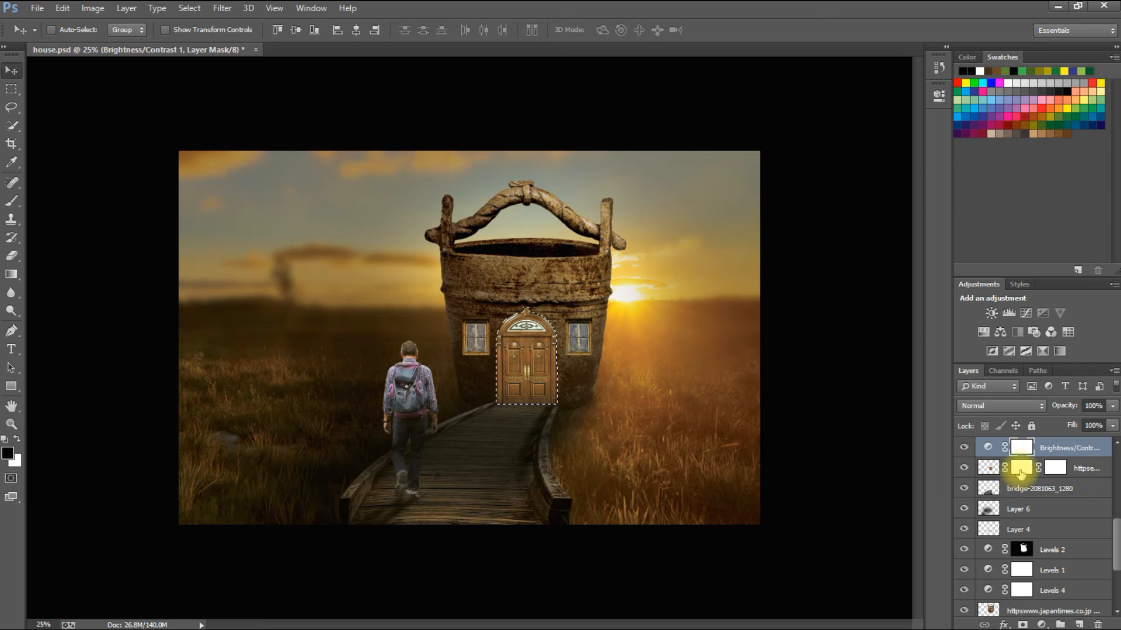
pyautogui.click(1020, 472)
pyautogui.click(1009, 313)
pyautogui.moveTo(906, 274); pyautogui.dragTo(877, 274)
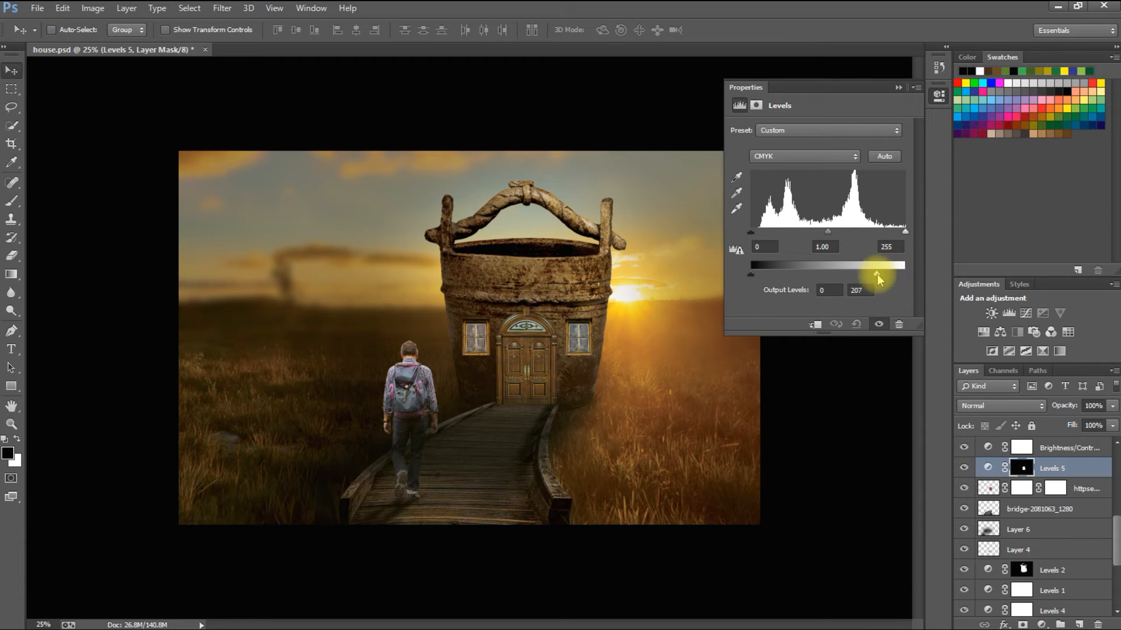
pyautogui.click(899, 87)
# Step: Load the outline of the window near the hiker from Layer 2 and darken it with a Levels layer at output white 194
pyautogui.rightClick(496, 330)
pyautogui.click(514, 423)
pyautogui.rightClick(464, 336)
pyautogui.click(514, 497)
pyautogui.scroll(4, 989, 508)
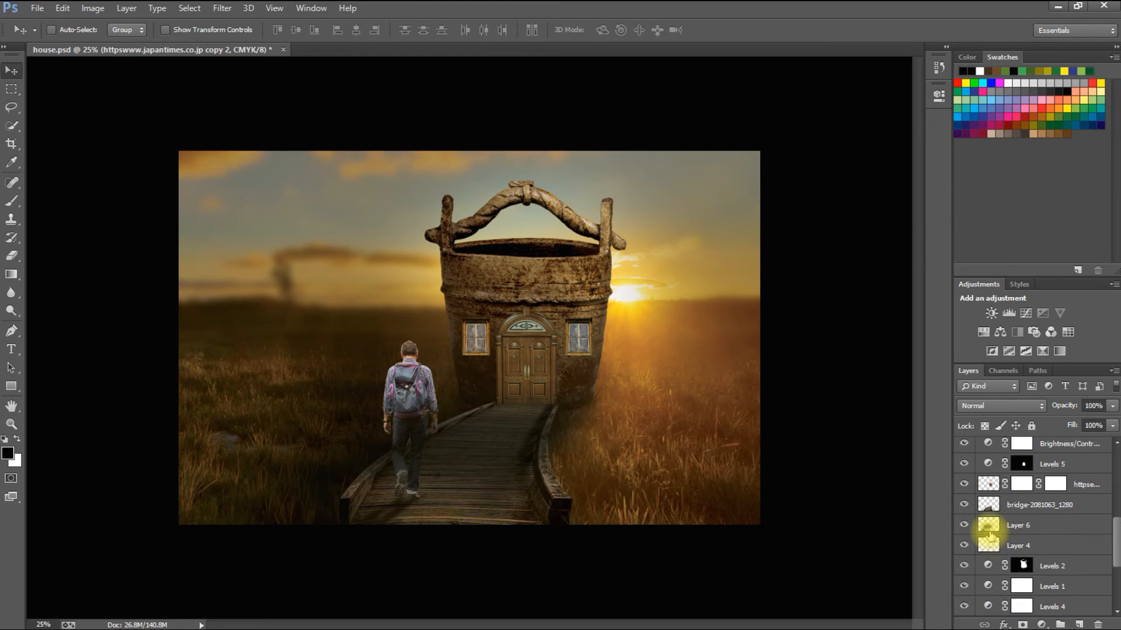
pyautogui.click(964, 485)
pyautogui.click(1024, 485)
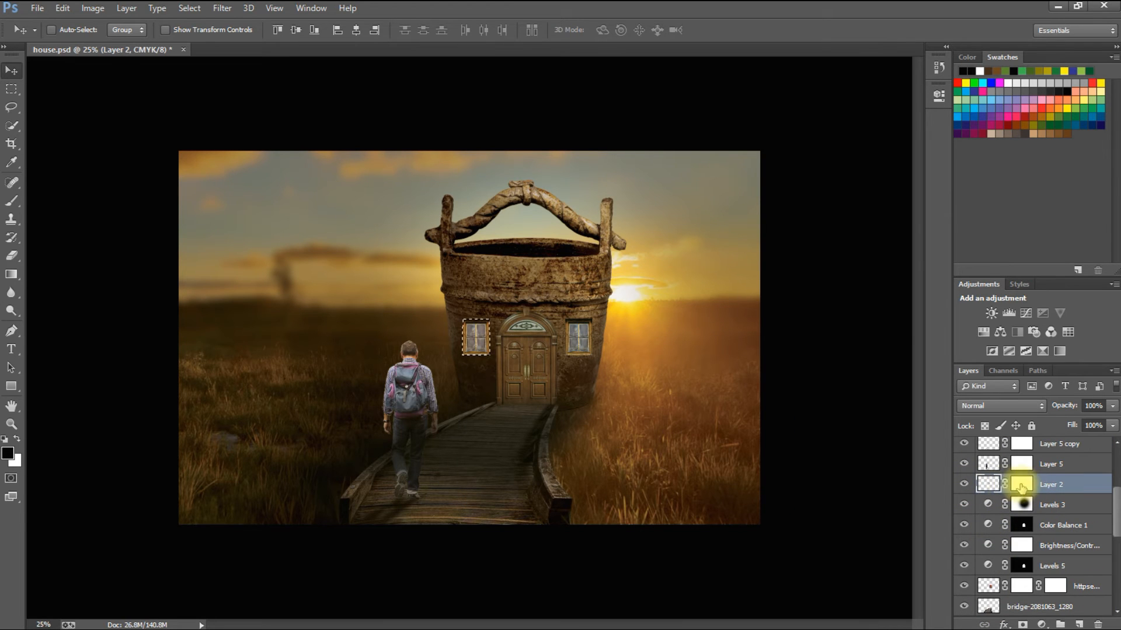
pyautogui.click(1008, 314)
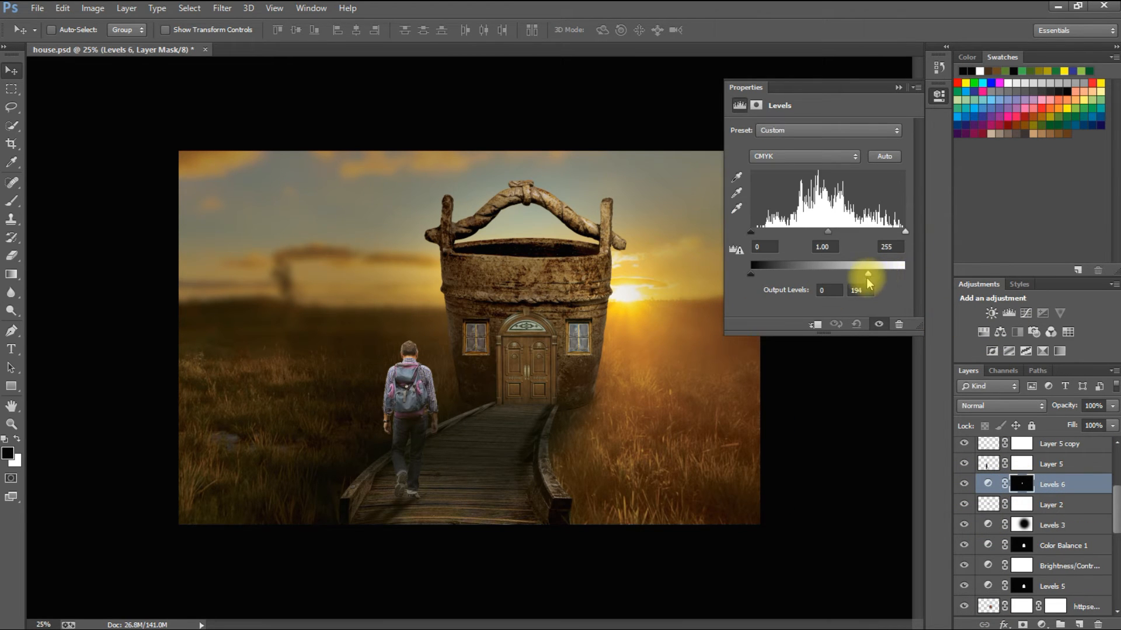
pyautogui.click(898, 88)
# Step: Load the outline of the window nearest the sun from Layer 2 copy and darken it with a Levels layer at output white 219
pyautogui.rightClick(579, 336)
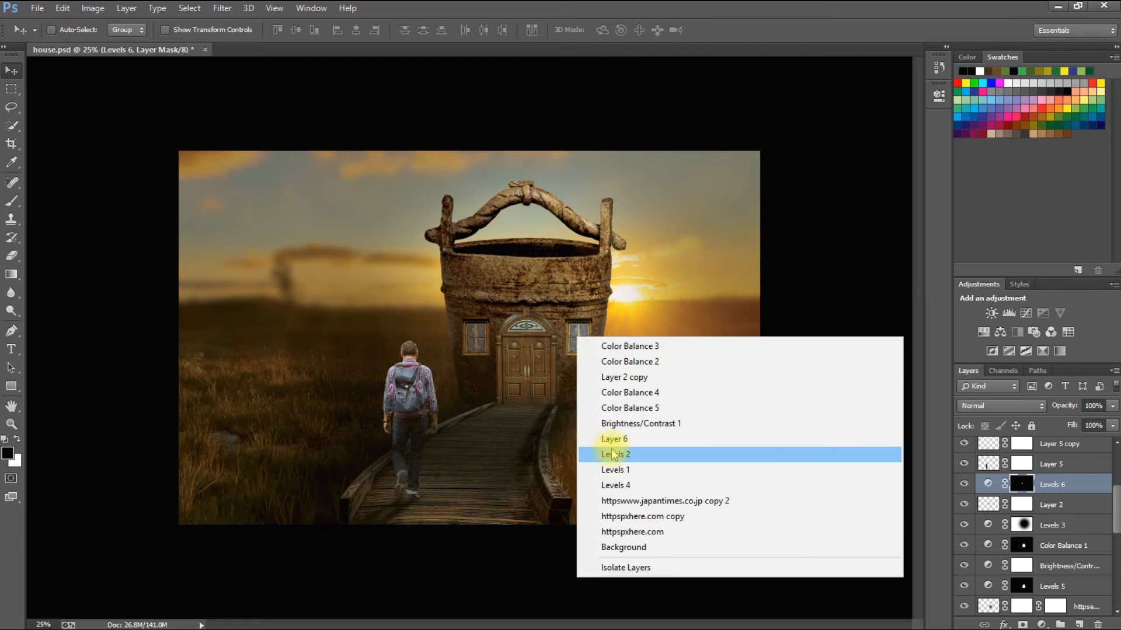
pyautogui.click(658, 502)
pyautogui.rightClick(585, 337)
pyautogui.click(618, 439)
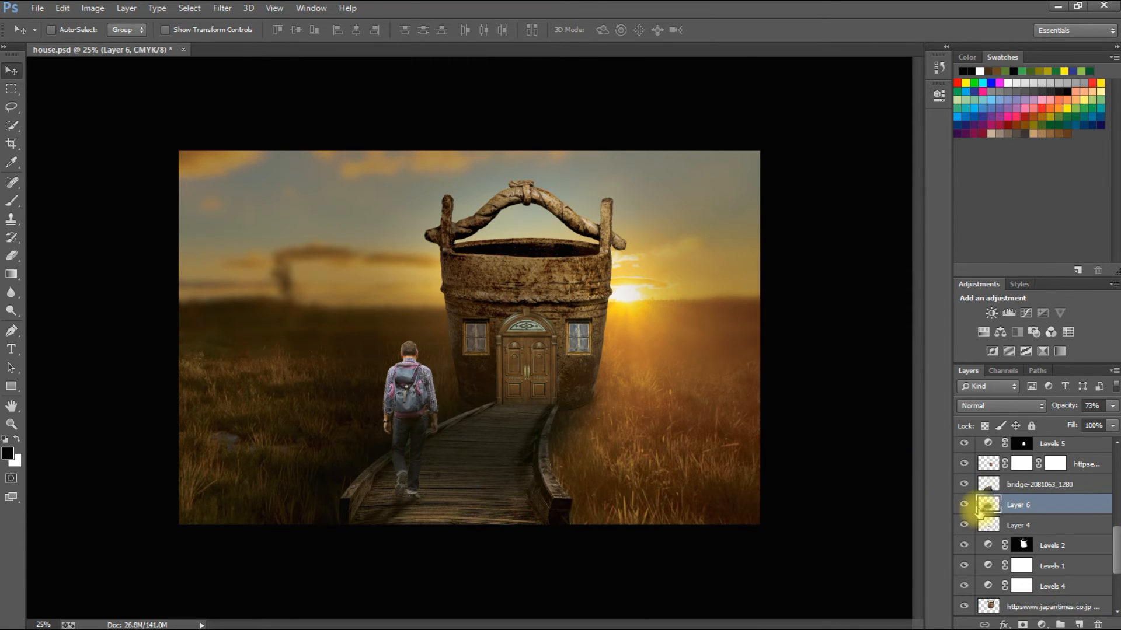
pyautogui.scroll(5, 992, 467)
pyautogui.click(989, 464)
pyautogui.scroll(2, 1044, 485)
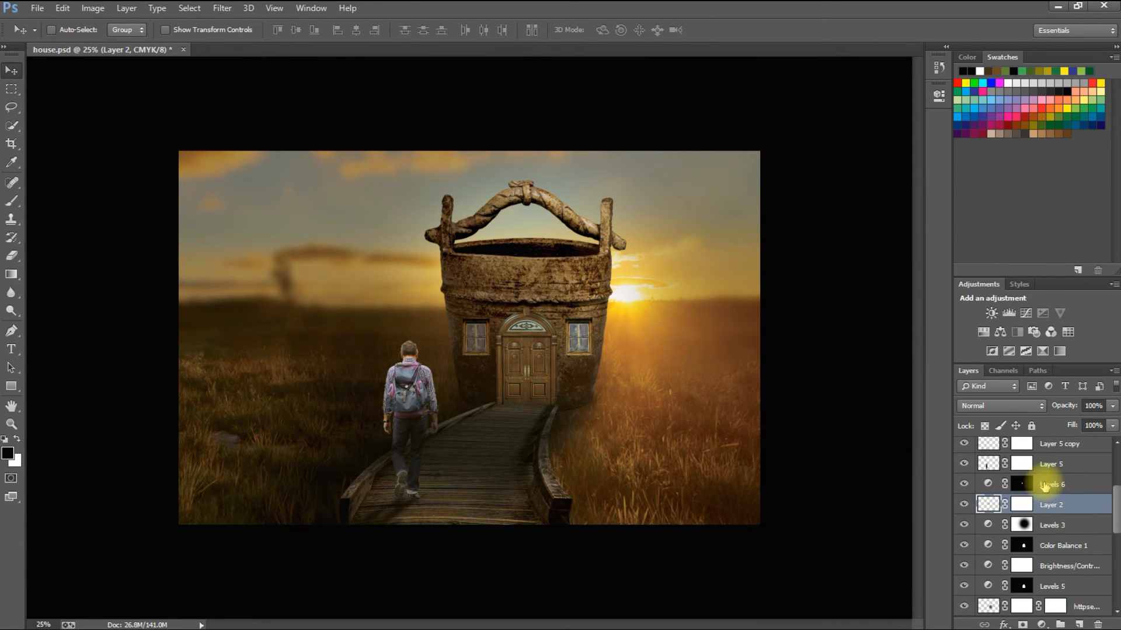
pyautogui.rightClick(477, 347)
pyautogui.click(500, 430)
pyautogui.rightClick(575, 340)
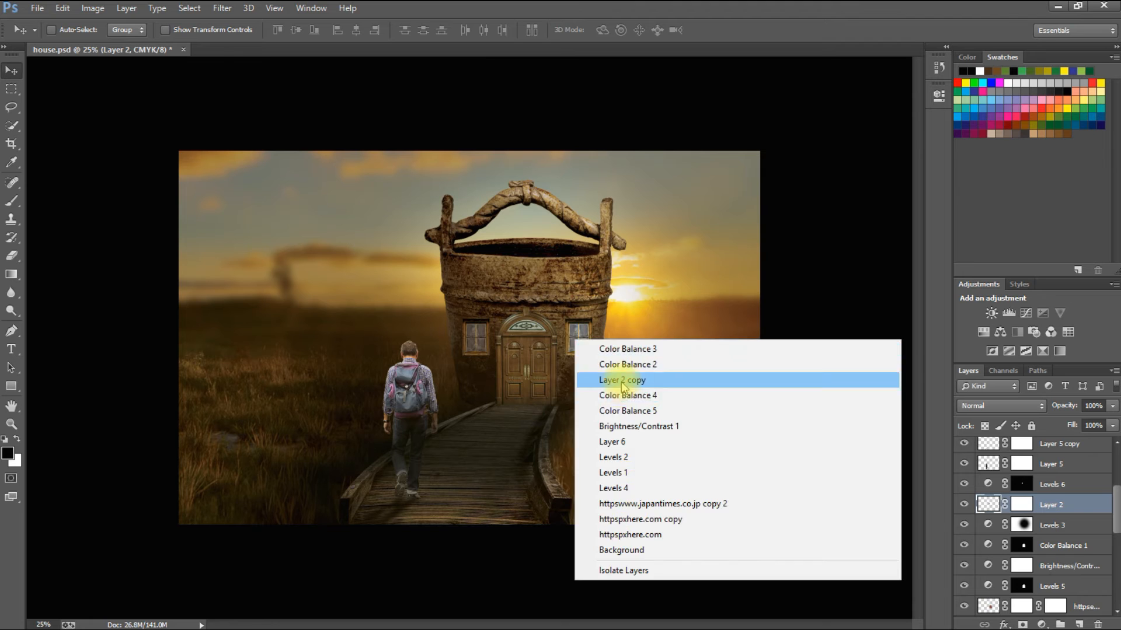
pyautogui.click(587, 380)
pyautogui.click(1008, 313)
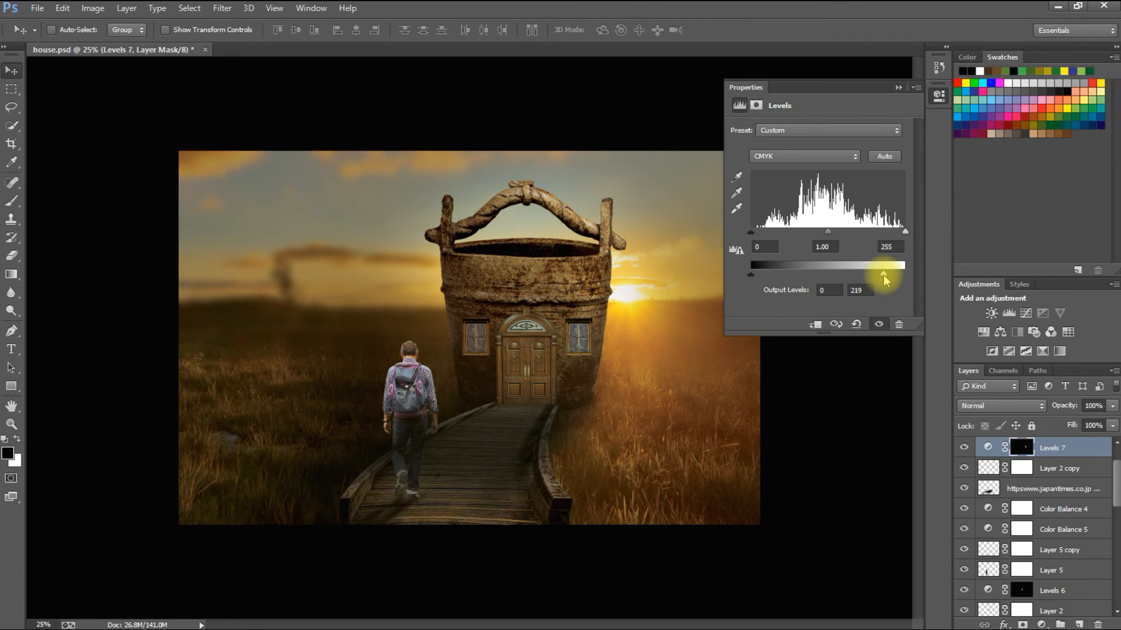
pyautogui.click(898, 87)
pyautogui.rightClick(587, 255)
pyautogui.click(593, 341)
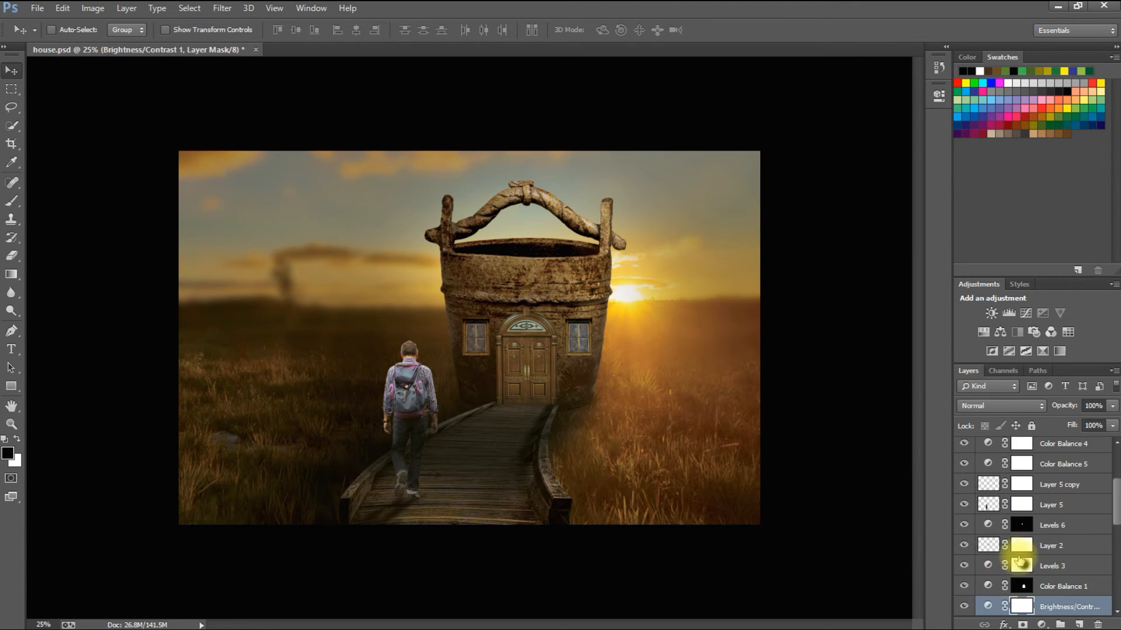
pyautogui.click(1024, 547)
pyautogui.keyDown('ctrl'); pyautogui.click(989, 547); pyautogui.keyUp('ctrl')
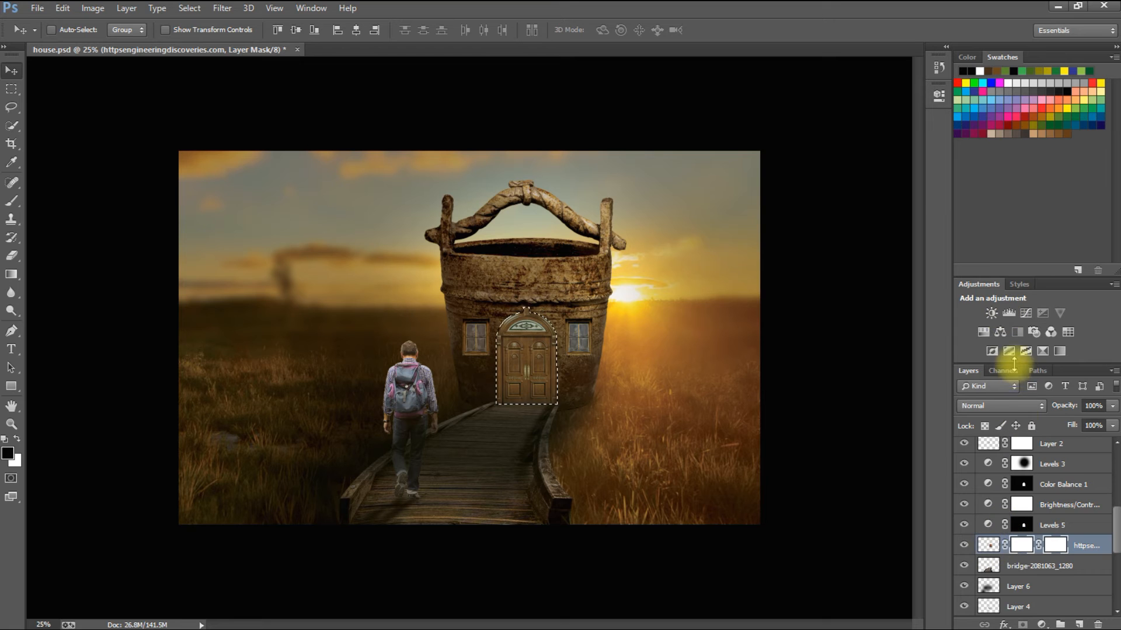
pyautogui.scroll(-1, 1001, 567)
pyautogui.scroll(-6, 1001, 567)
pyautogui.click(993, 545)
pyautogui.click(1022, 624)
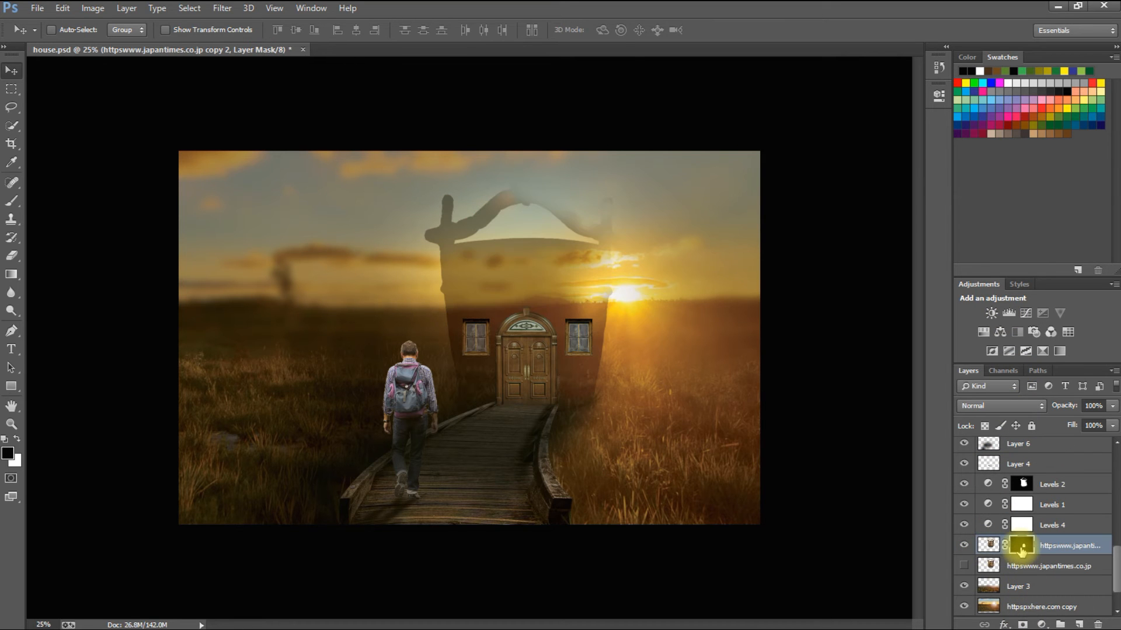
pyautogui.hotkey('ctrl', 'z')
# Step: Give the visible bucket layer a full white layer mask and add another Levels layer directly above it
pyautogui.rightClick(564, 286)
pyautogui.click(718, 421)
pyautogui.scroll(-1, 1000, 532)
pyautogui.click(1023, 625)
pyautogui.click(1008, 313)
pyautogui.moveTo(904, 273); pyautogui.dragTo(887, 273)
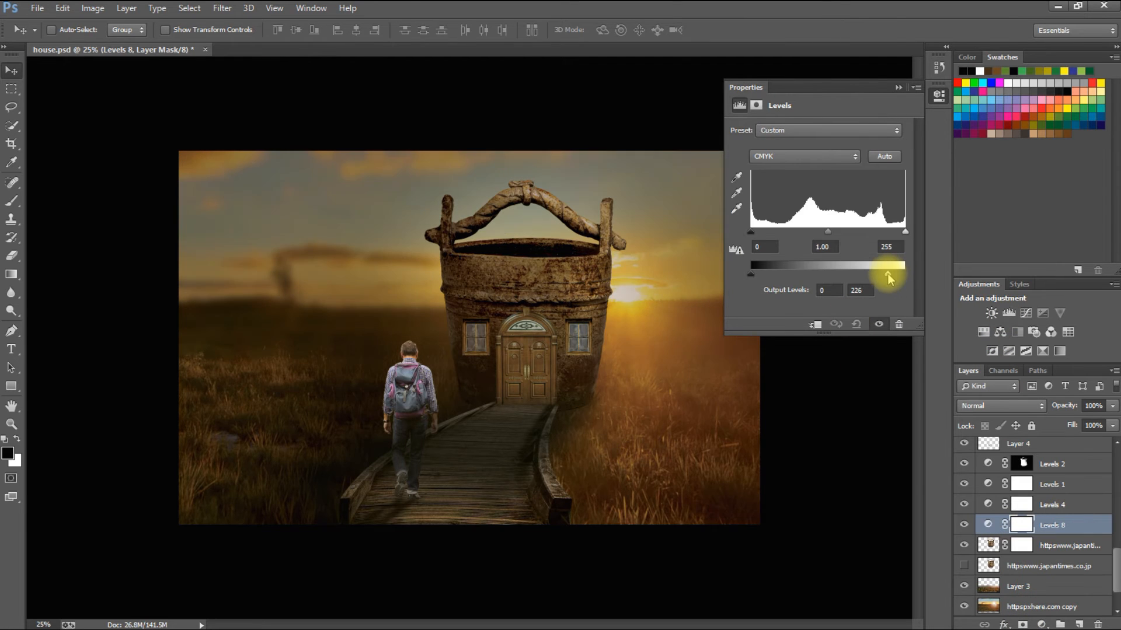
pyautogui.click(899, 87)
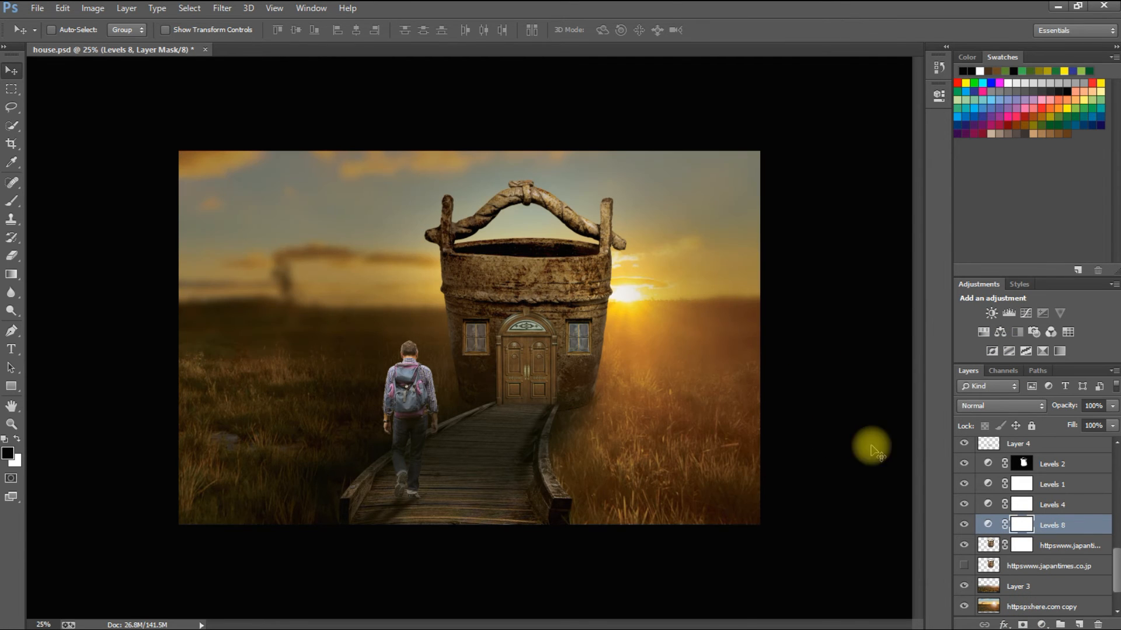
# Step: Load the bucket's outline as a selection and add a Levels layer limited to the bucket
pyautogui.click(991, 547)
pyautogui.keyDown('ctrl'); pyautogui.click(989, 547); pyautogui.keyUp('ctrl')
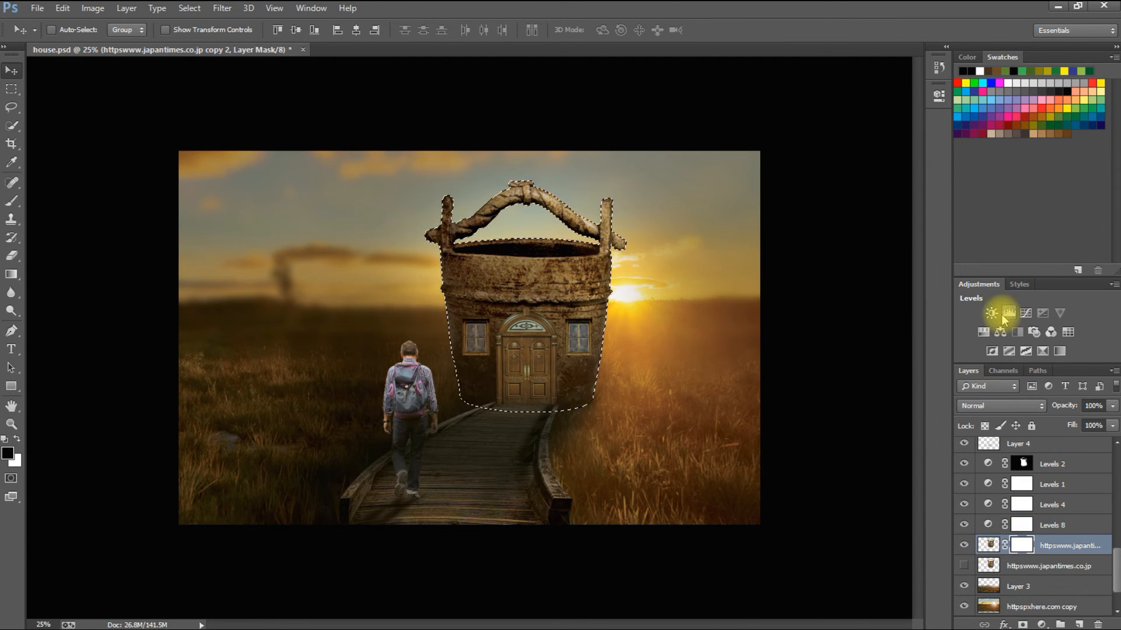
pyautogui.click(1008, 313)
pyautogui.moveTo(902, 274)
pyautogui.mouseDown()
pyautogui.moveTo(882, 274)
pyautogui.moveTo(903, 271)
pyautogui.mouseUp()
pyautogui.click(898, 87)
# Step: Load the hiker's outline from Layer 5 and darken him with a Levels layer at output white about 169
pyautogui.rightClick(412, 413)
pyautogui.click(478, 216)
pyautogui.keyDown('ctrl'); pyautogui.click(991, 447); pyautogui.keyUp('ctrl')
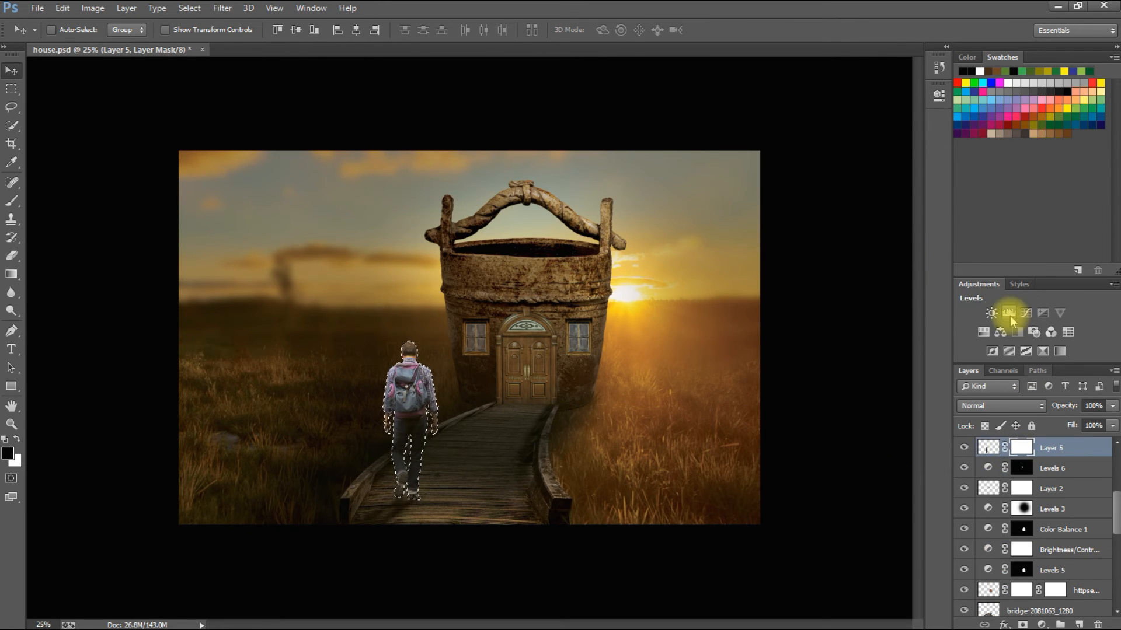
pyautogui.click(1009, 313)
pyautogui.moveTo(905, 274); pyautogui.dragTo(903, 279)
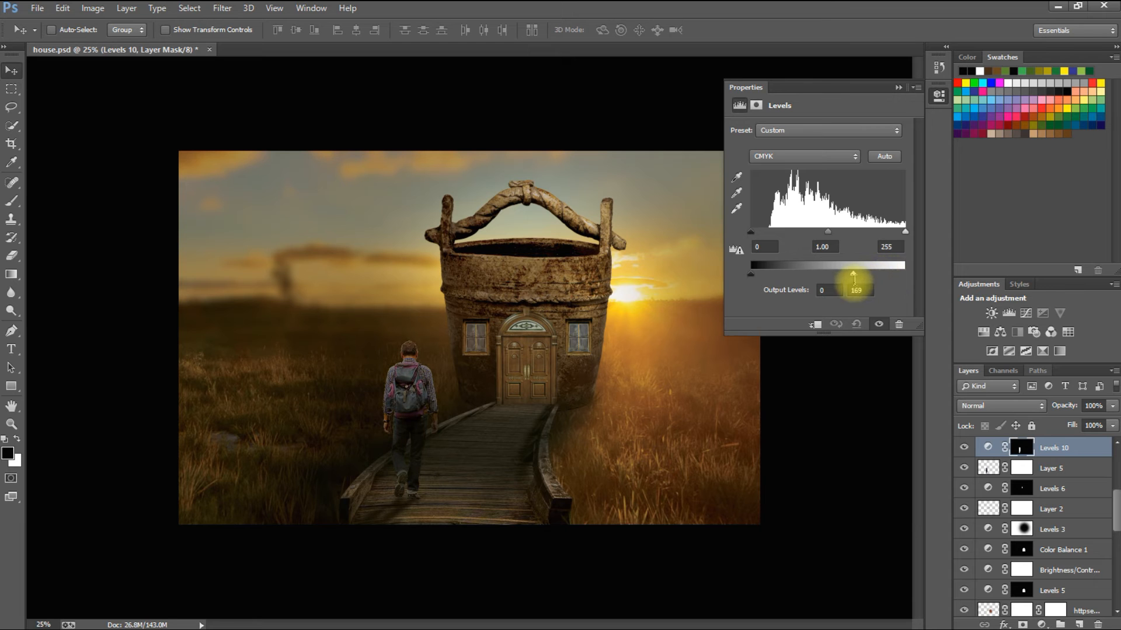
pyautogui.click(899, 88)
# Step: Paint black on the Levels 10 mask with a 70 px brush along the hiker's edges to bring back light
pyautogui.scroll(6, 409, 369)
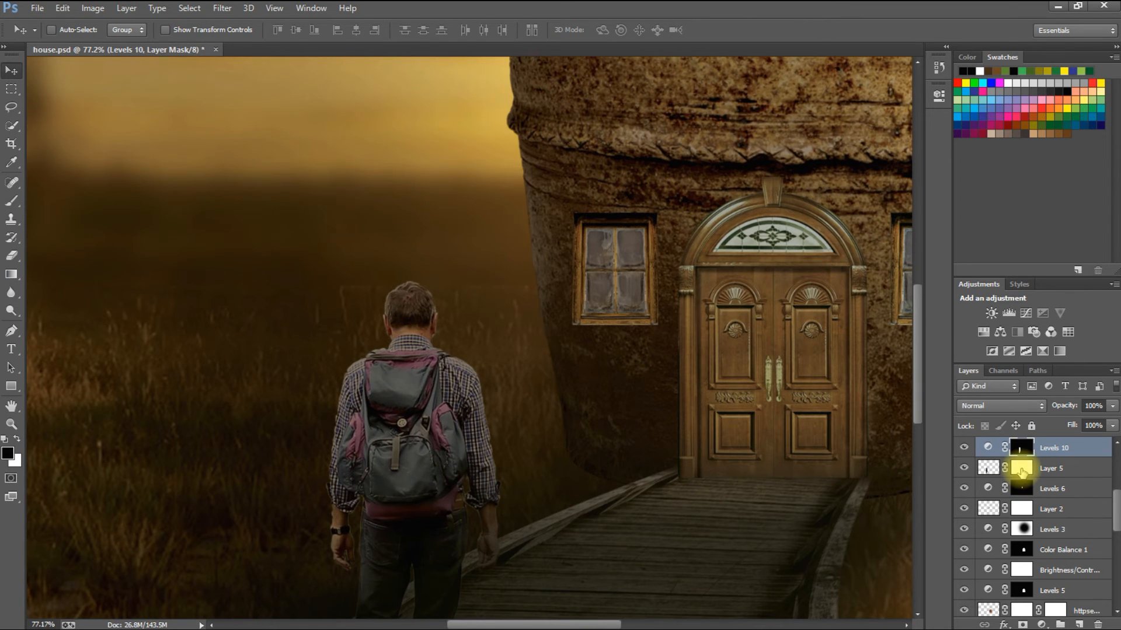
pyautogui.click(13, 203)
pyautogui.press('[')
pyautogui.press('[')
pyautogui.press('[')
pyautogui.press('[')
pyautogui.press('[')
pyautogui.press('[')
pyautogui.press('[')
pyautogui.press('[')
pyautogui.press('[')
pyautogui.press('[')
pyautogui.press('[')
pyautogui.press('[')
pyautogui.press('[')
pyautogui.press('[')
pyautogui.press('[')
pyautogui.press('[')
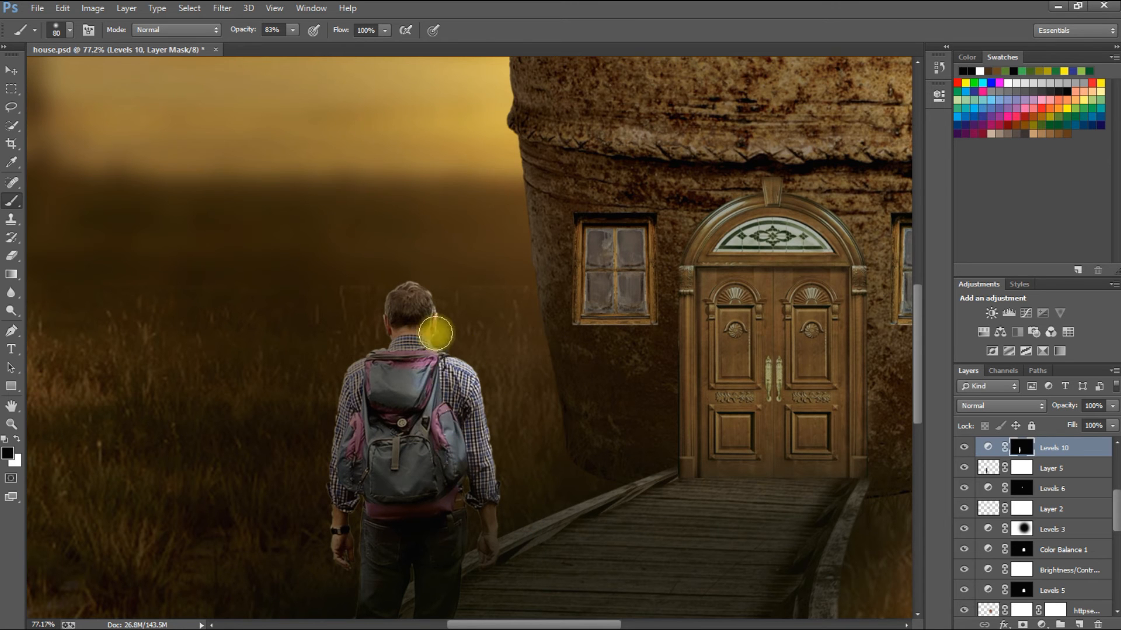
pyautogui.scroll(-1, 491, 421)
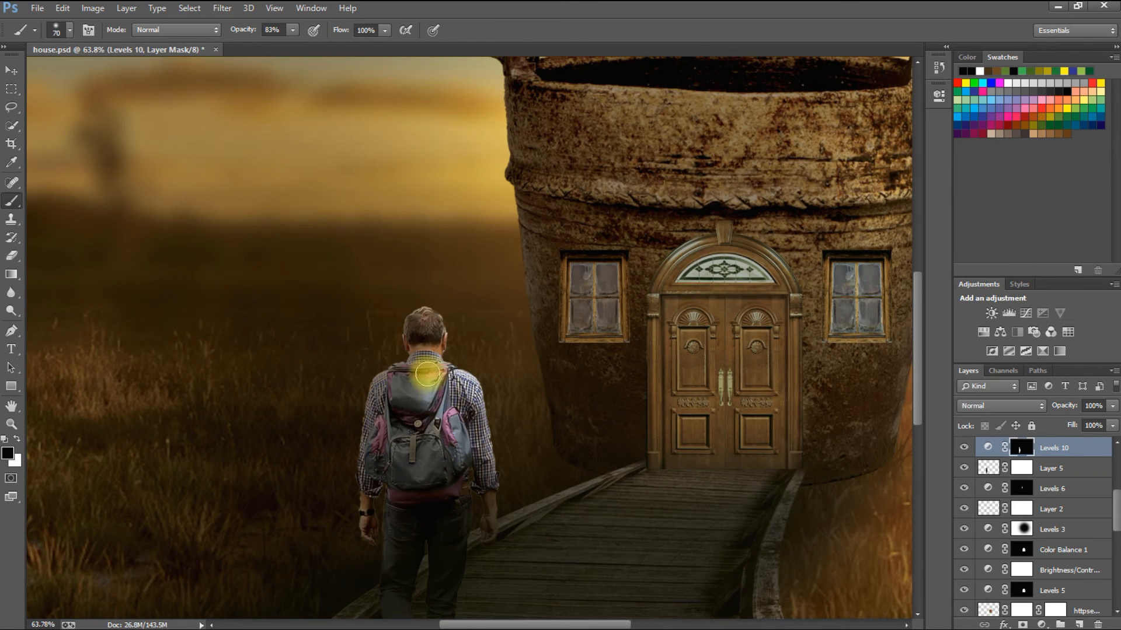
pyautogui.scroll(-2, 468, 481)
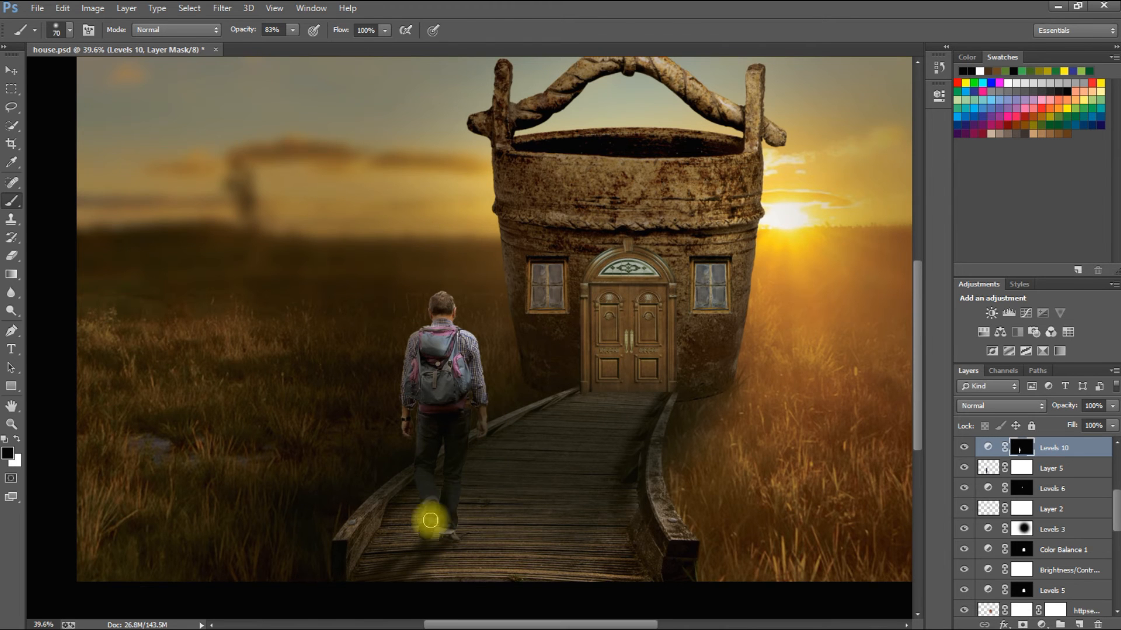
pyautogui.press('v')
pyautogui.scroll(-2, 595, 463)
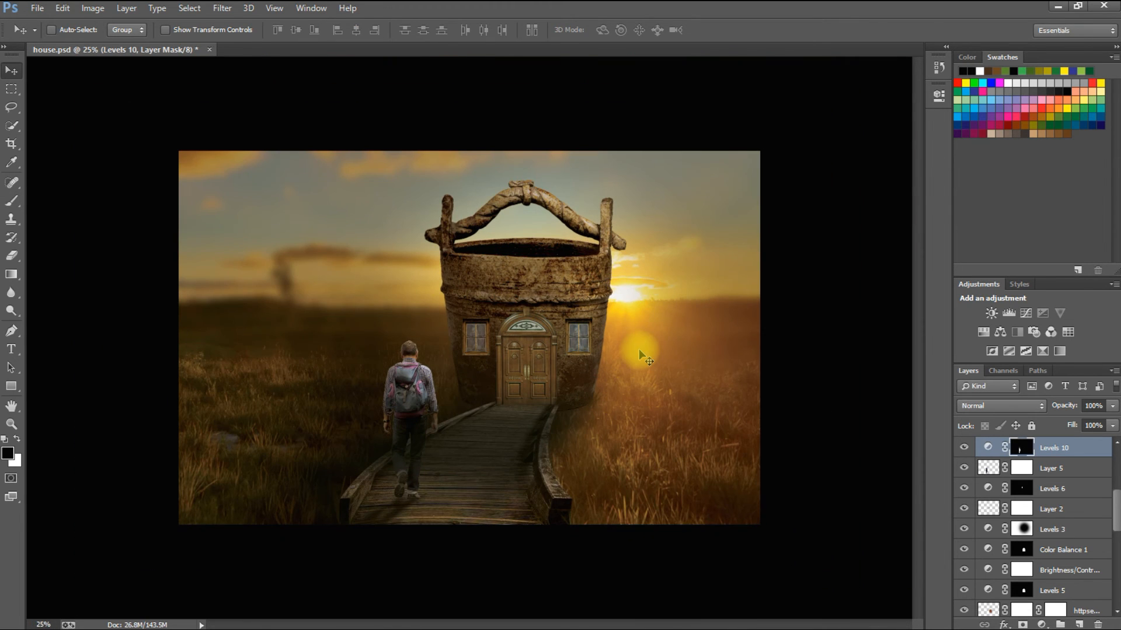
# Step: Add a new layer at the top of the stack and paint an orange glow over the sun with an 800 px brush
pyautogui.scroll(4, 1093, 481)
pyautogui.click(1059, 448)
pyautogui.click(1078, 625)
pyautogui.click(11, 201)
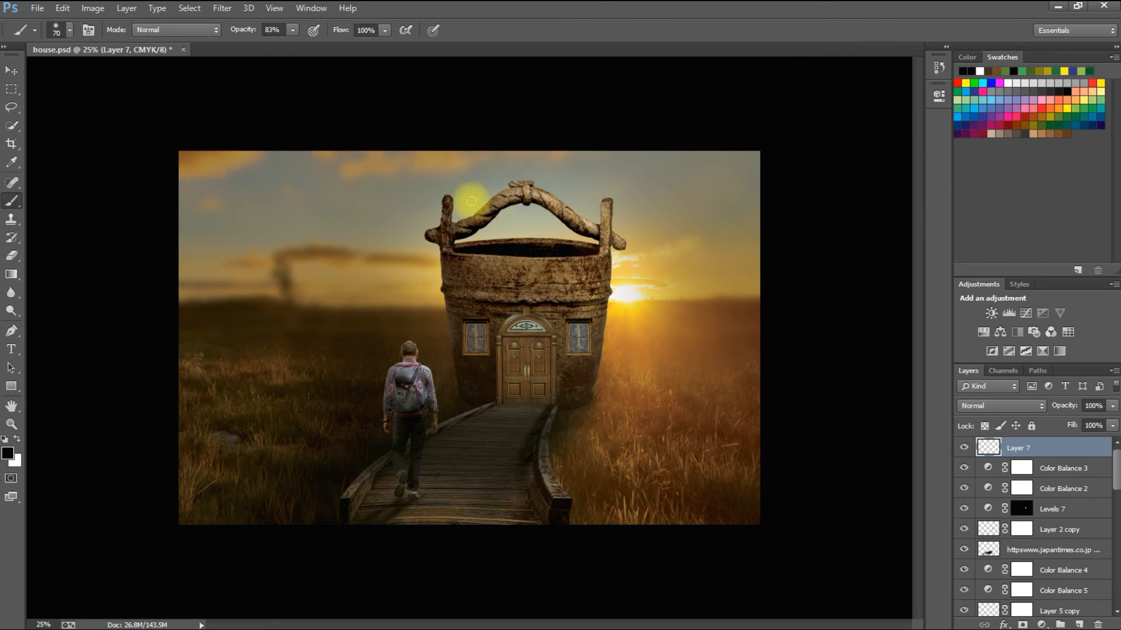
pyautogui.click(1068, 107)
pyautogui.click(584, 300)
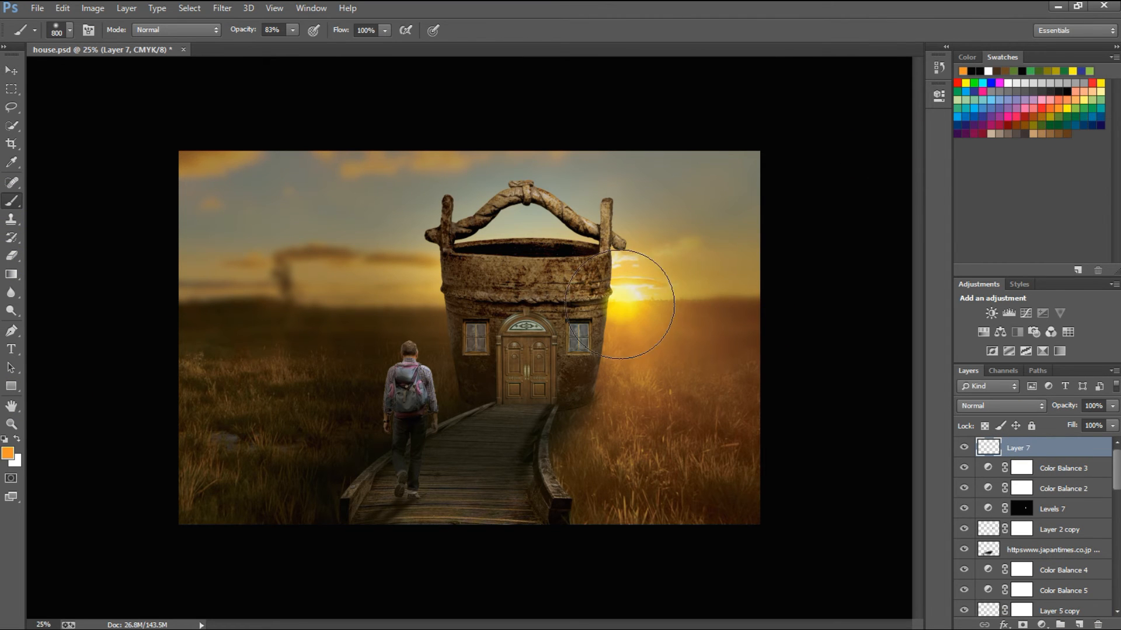
pyautogui.click(615, 296)
pyautogui.press('v')
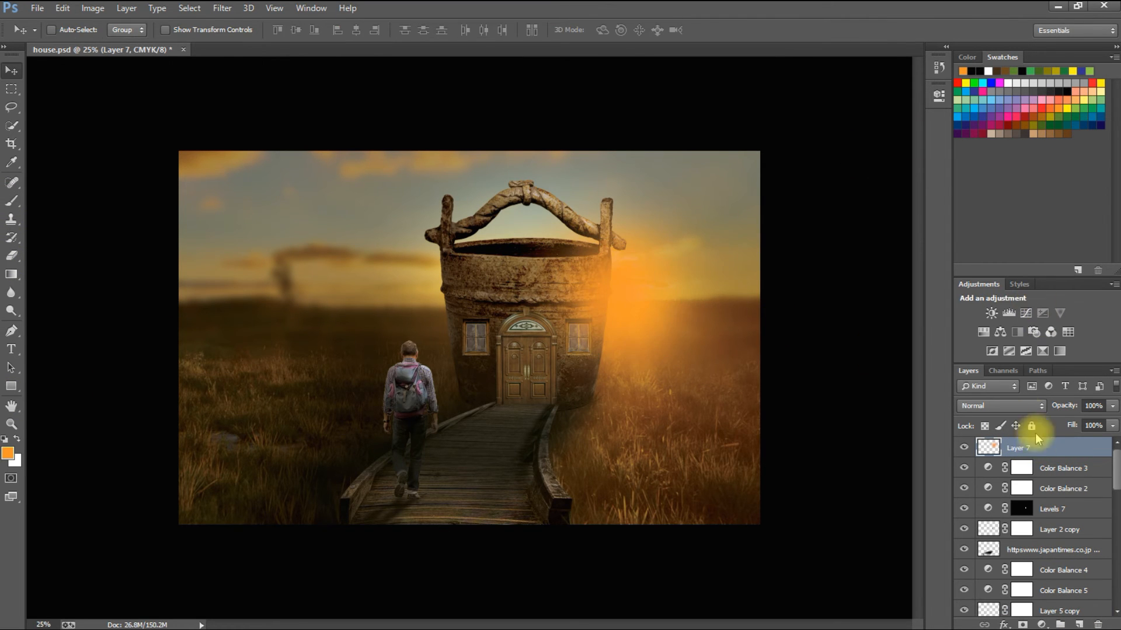
# Step: Try Multiply on the orange glow layer, and settle on the Overlay blend mode
pyautogui.click(1000, 405)
pyautogui.click(980, 94)
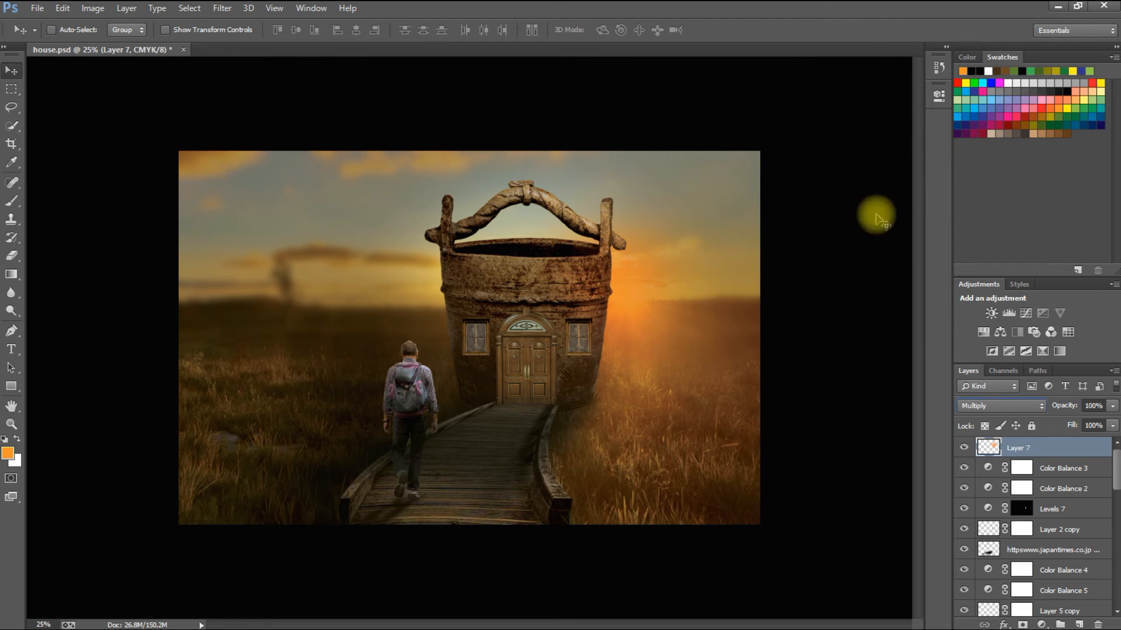
pyautogui.click(1008, 407)
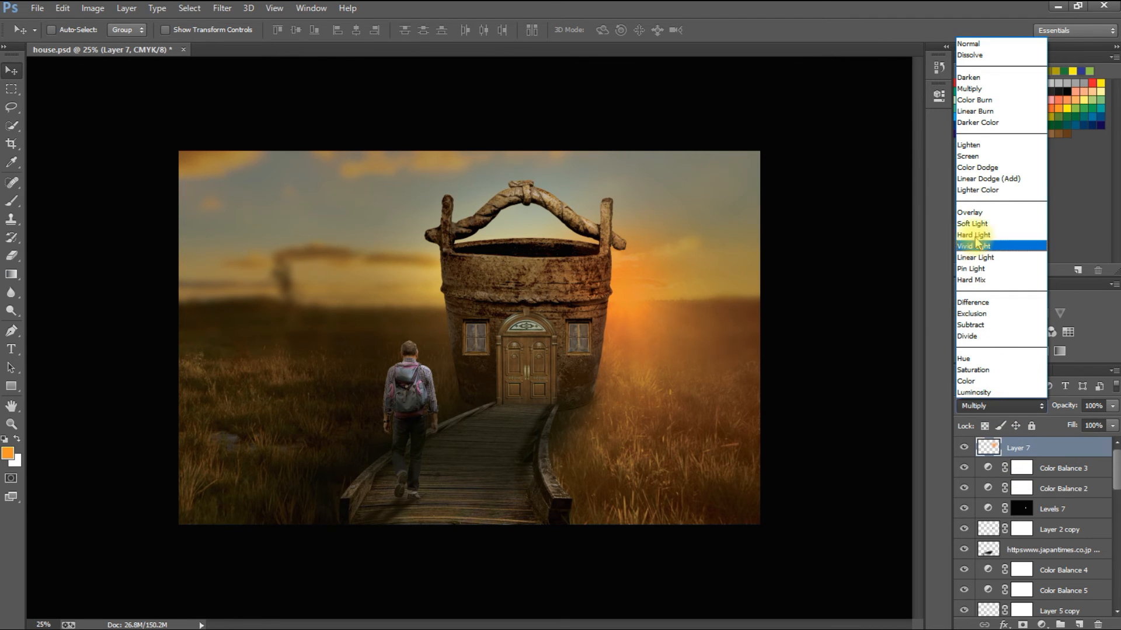
pyautogui.click(984, 210)
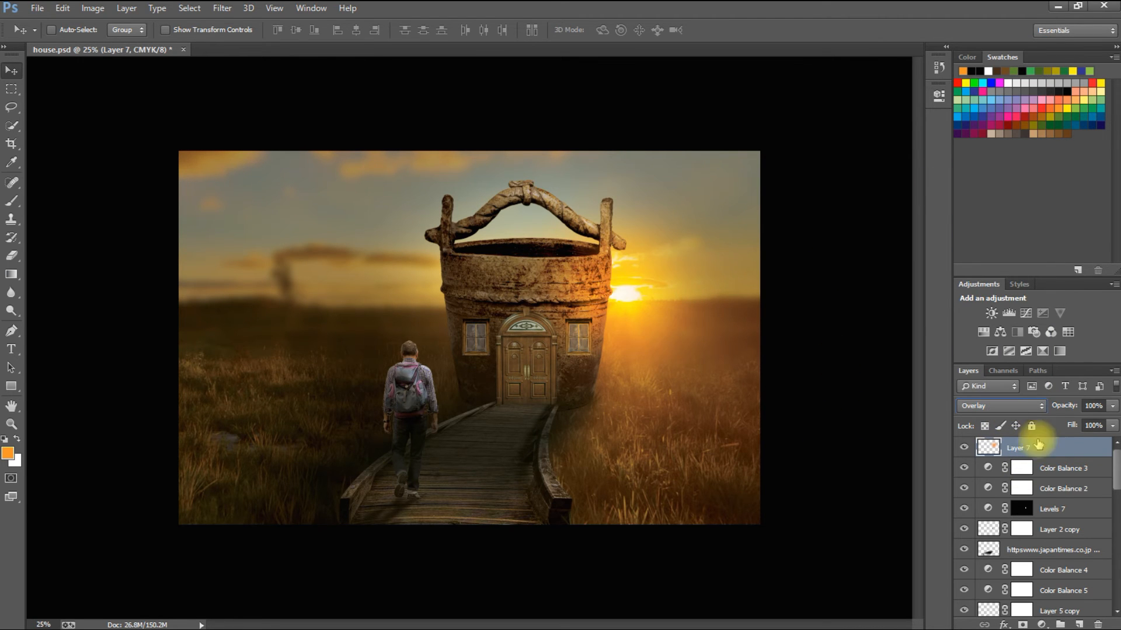
# Step: Duplicate the orange glow layer and scale the copy down around the sun
pyautogui.hotkey('ctrl', 'j')
pyautogui.click(1067, 109)
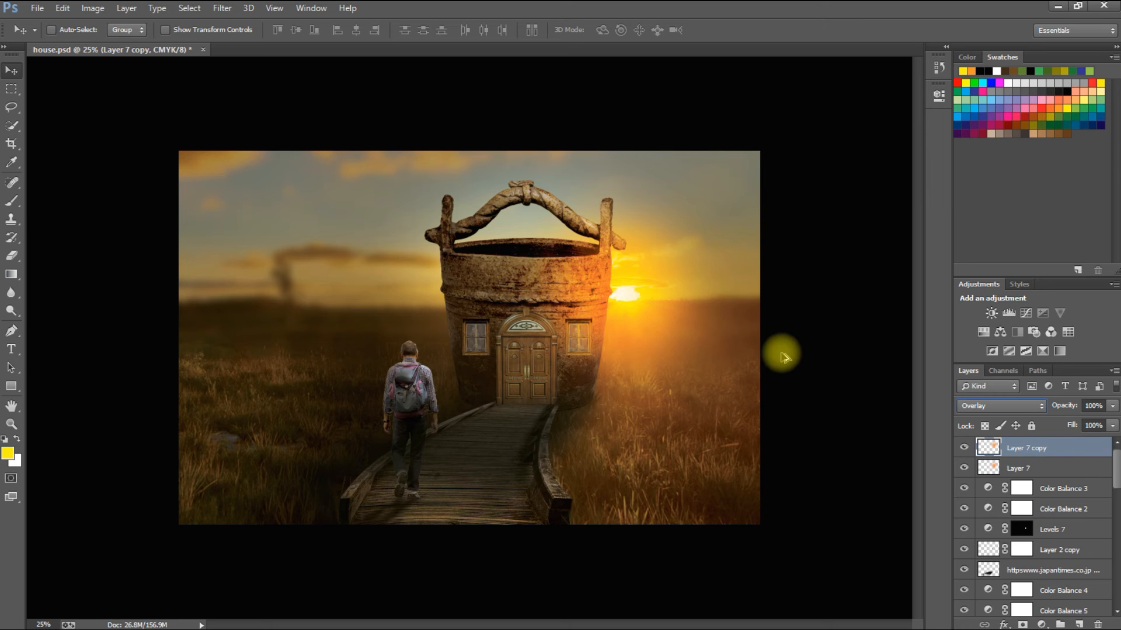
pyautogui.hotkey('ctrl', 't')
pyautogui.moveTo(749, 169); pyautogui.dragTo(685, 233)
pyautogui.press('Return')
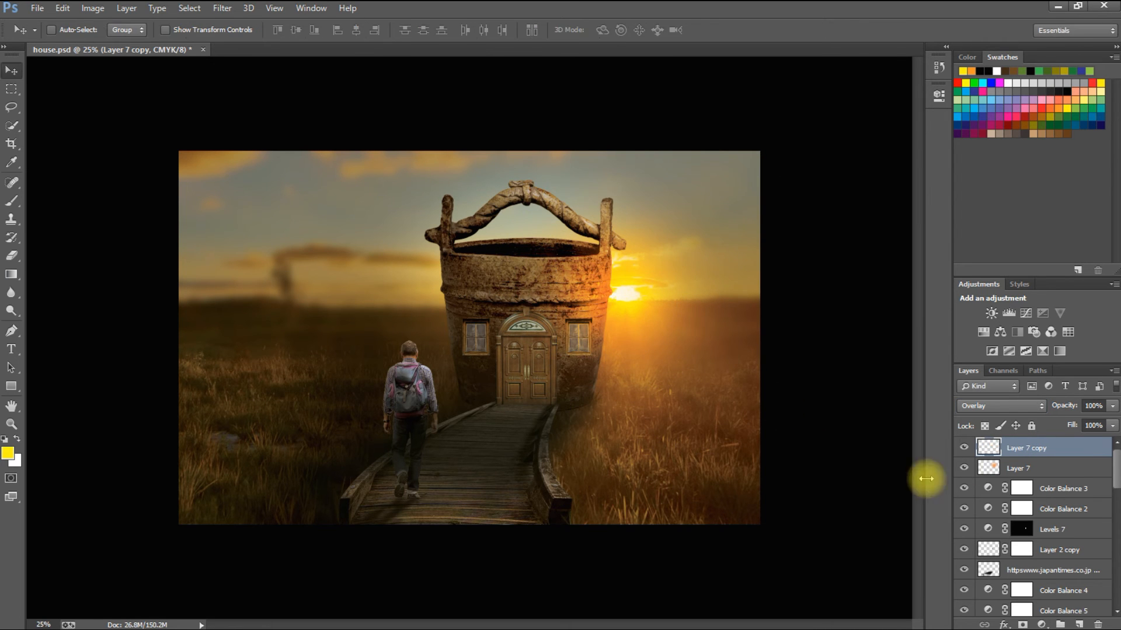
# Step: Enlarge the original Layer 7 glow so it spreads further over the bucket and the field
pyautogui.click(1018, 468)
pyautogui.hotkey('ctrl', 't')
pyautogui.moveTo(478, 432); pyautogui.dragTo(433, 470)
pyautogui.press('Return')
pyautogui.hotkey('ctrl', '-')
pyautogui.hotkey('ctrl', '-')
pyautogui.scroll(6, 654, 423)
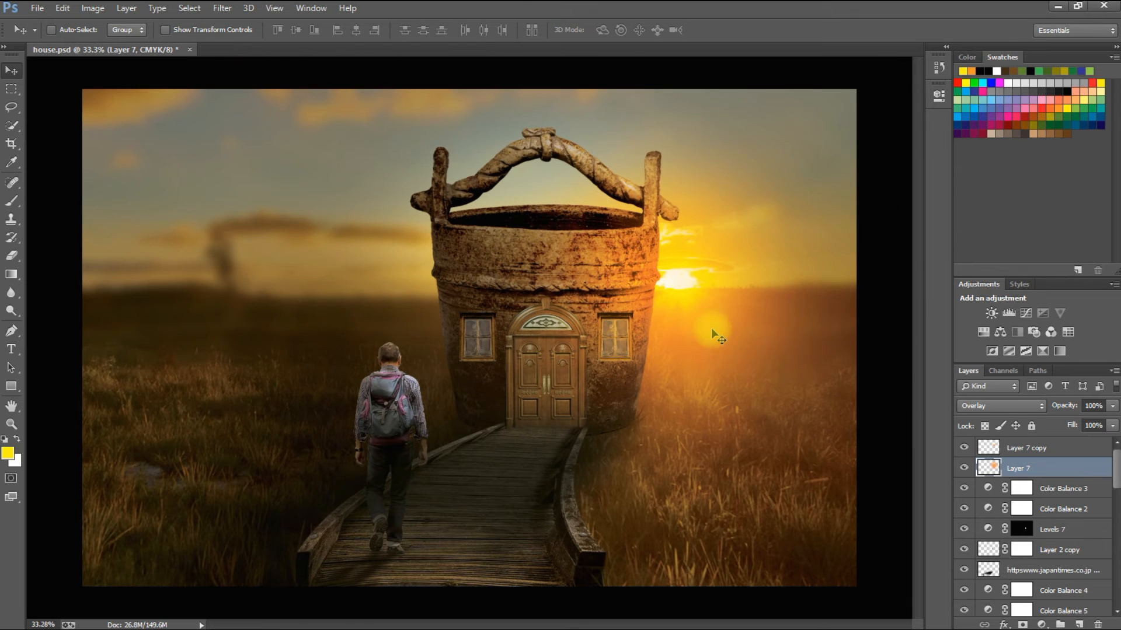
# Step: Load the hiker's outline from Layer 5 and paint orange light on a new layer above it with a 400 px brush
pyautogui.rightClick(419, 396)
pyautogui.click(461, 188)
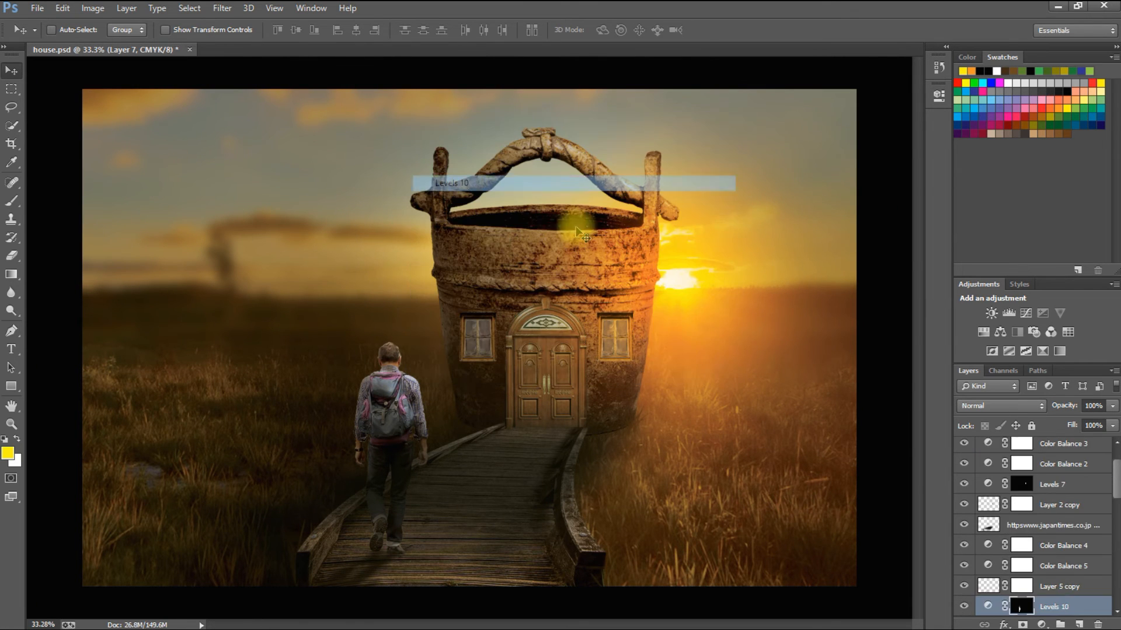
pyautogui.click(1020, 557)
pyautogui.keyDown('ctrl'); pyautogui.click(988, 546); pyautogui.keyUp('ctrl')
pyautogui.click(1079, 624)
pyautogui.click(1058, 108)
pyautogui.press('b')
pyautogui.press('[')
pyautogui.press('[')
pyautogui.press('[')
pyautogui.press('[')
pyautogui.press('[')
pyautogui.moveTo(425, 363)
pyautogui.mouseDown()
pyautogui.moveTo(438, 376)
pyautogui.moveTo(451, 493)
pyautogui.mouseUp()
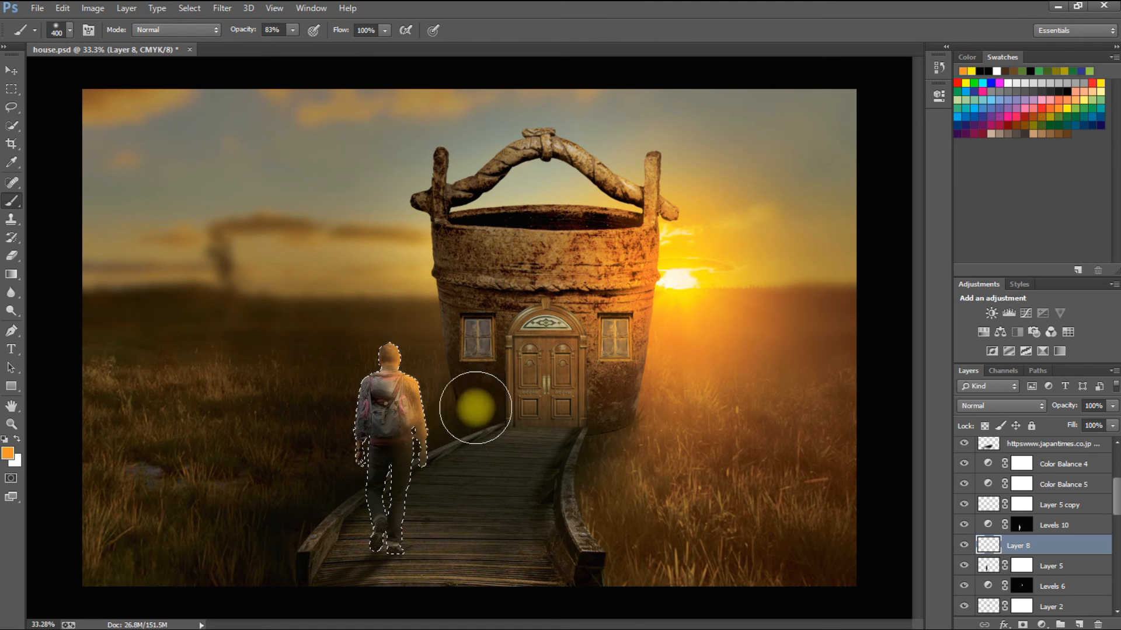
# Step: Deselect the hiker's outline and set the orange light layer on him to Overlay
pyautogui.hotkey('ctrl', 'd')
pyautogui.press('v')
pyautogui.click(1014, 405)
pyautogui.click(984, 213)
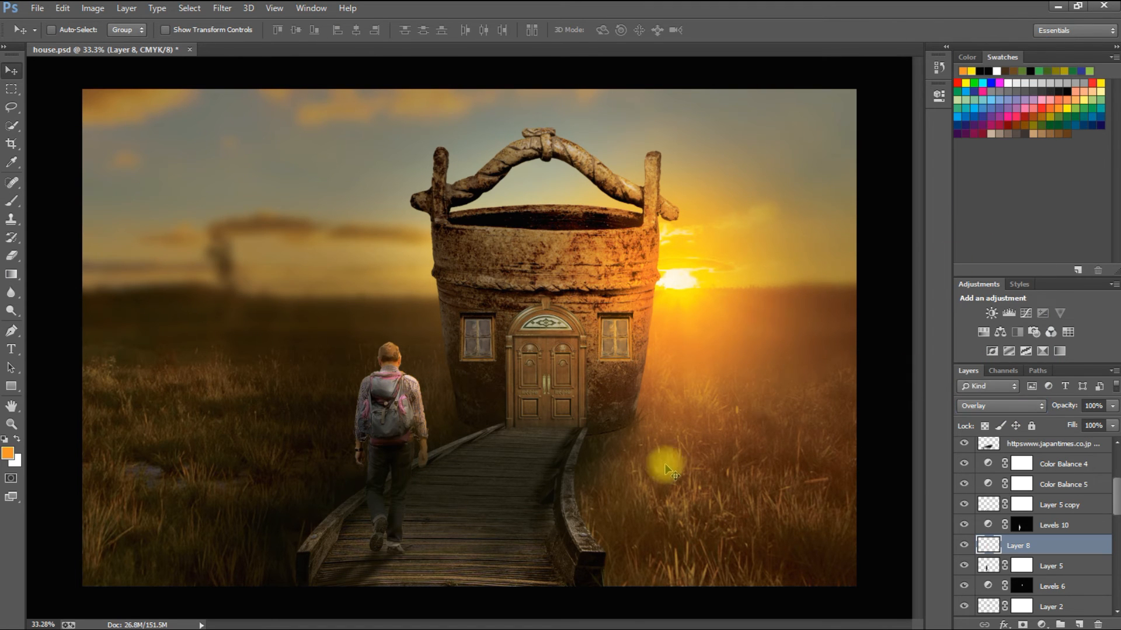
pyautogui.scroll(-2, 663, 463)
pyautogui.scroll(1, 633, 419)
pyautogui.scroll(1, 633, 419)
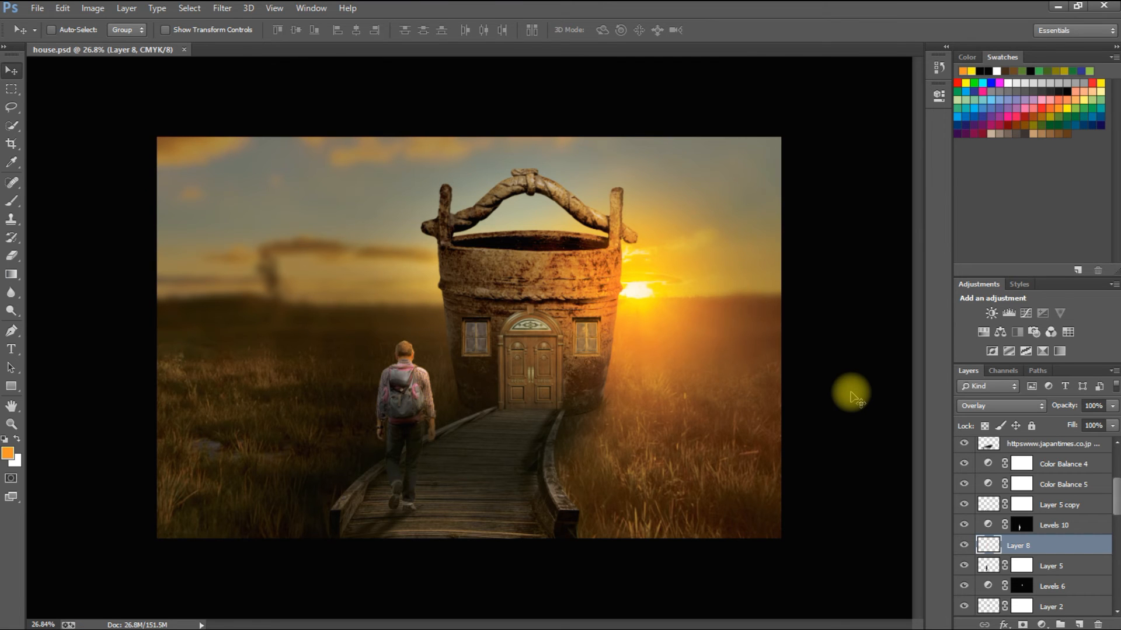
# Step: Add a new layer above Levels 6 and paint orange over the window near the hiker
pyautogui.rightClick(474, 350)
pyautogui.click(775, 420)
pyautogui.click(1079, 624)
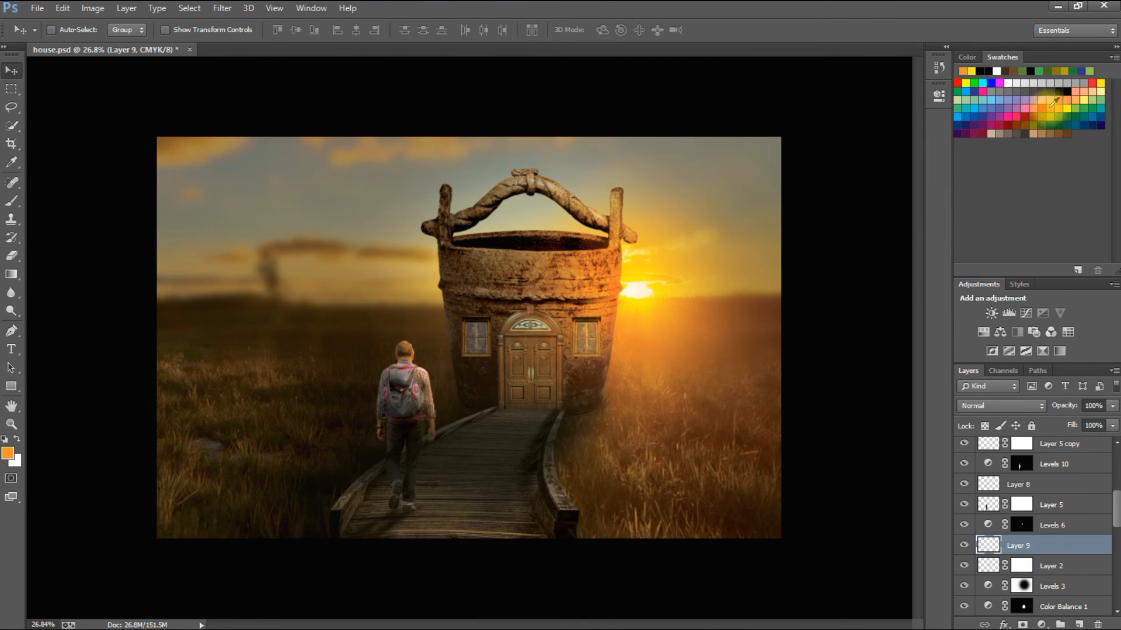
pyautogui.press('b')
pyautogui.moveTo(477, 340); pyautogui.dragTo(504, 379)
pyautogui.press('v')
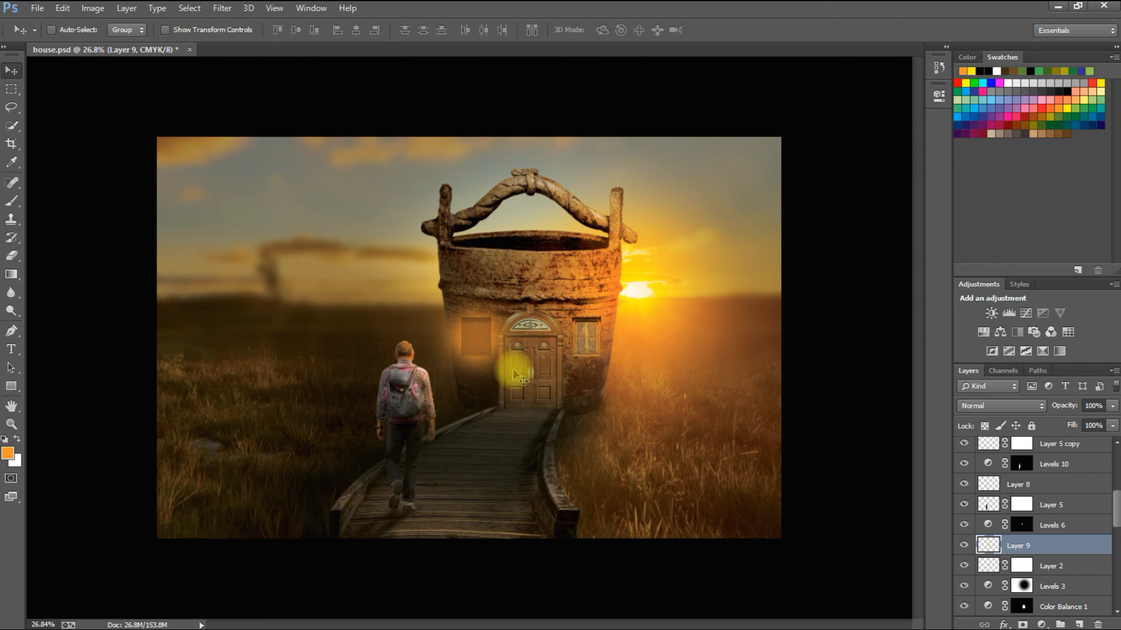
# Step: Raise the window glow layer one level in the stack and set it to Overlay
pyautogui.hotkey('ctrl', ']')
pyautogui.click(1001, 406)
pyautogui.click(973, 235)
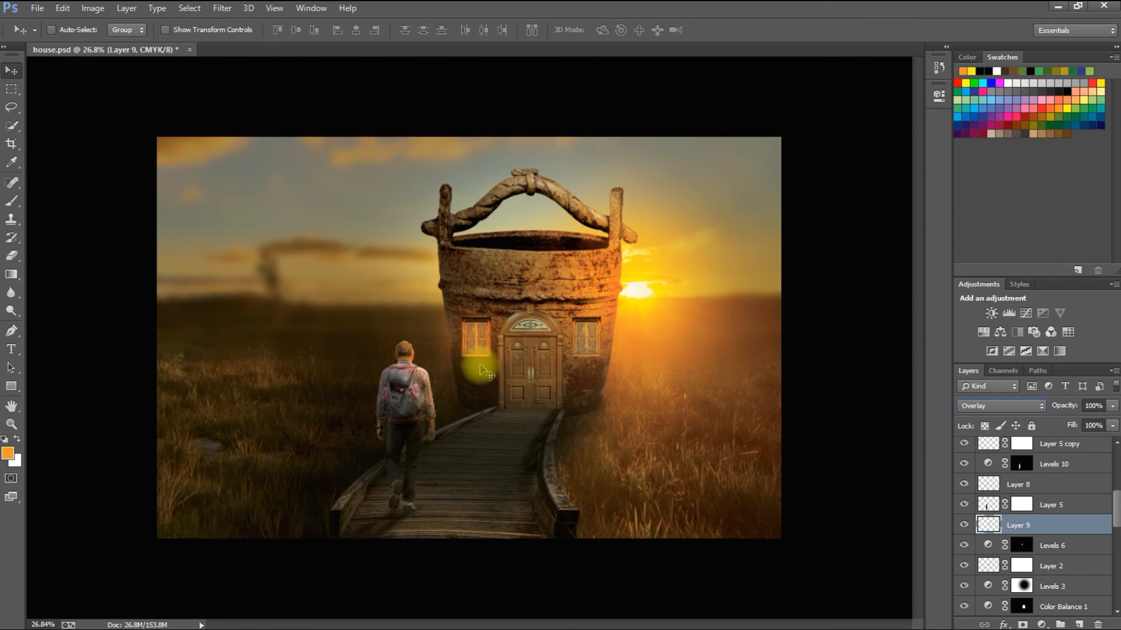
# Step: Scale and reshape the Layer 9 glow with Free Transform to fit around the window near the hiker
pyautogui.hotkey('ctrl', 't')
pyautogui.moveTo(415, 400); pyautogui.dragTo(287, 463)
pyautogui.rightClick(517, 287)
pyautogui.click(576, 350)
pyautogui.moveTo(536, 278); pyautogui.dragTo(632, 232)
pyautogui.moveTo(536, 463); pyautogui.dragTo(445, 355)
pyautogui.press('Return')
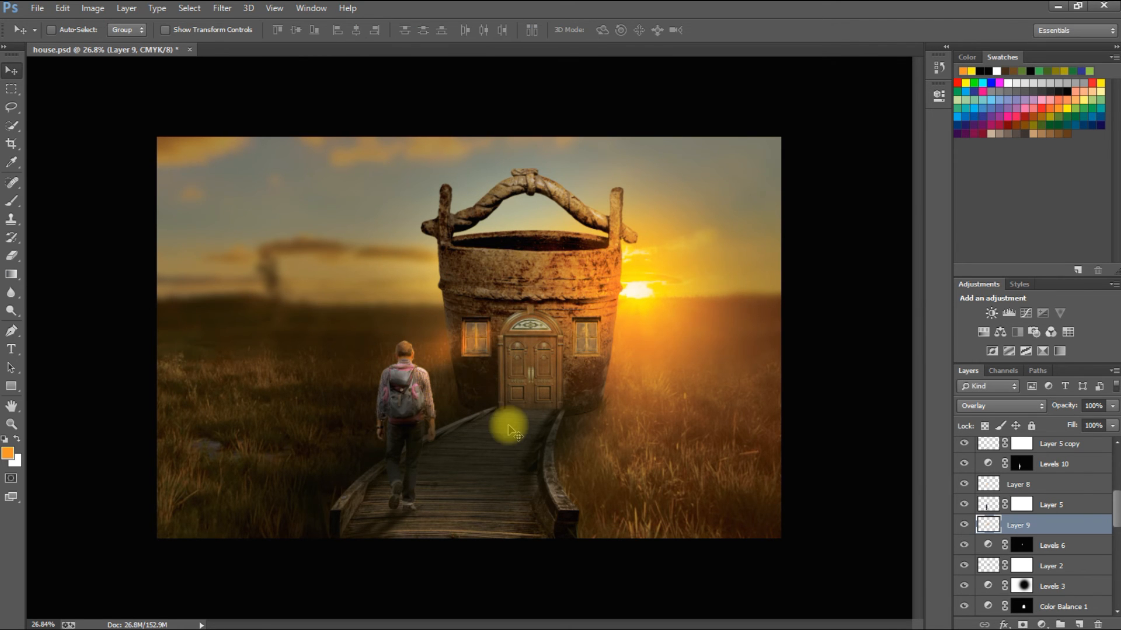
# Step: Duplicate the window glow onto the window nearest the sun
pyautogui.hotkey('ctrl', '-')
pyautogui.hotkey('ctrl', '-')
pyautogui.hotkey('ctrl', '+')
pyautogui.hotkey('ctrl', '+')
pyautogui.moveTo(500, 380); pyautogui.dragTo(615, 380)
pyautogui.hotkey('ctrl', '-')
pyautogui.hotkey('ctrl', '-')
# Step: Transform and reposition the Layer 9 glow so its warm light covers the door
pyautogui.rightClick(517, 420)
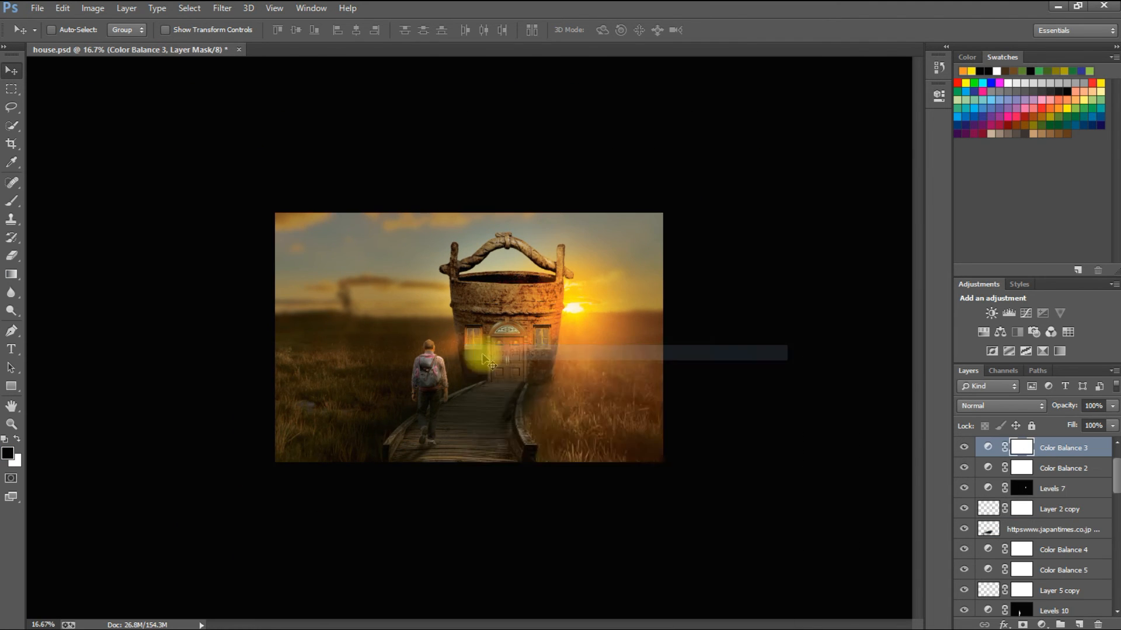
pyautogui.click(536, 105)
pyautogui.scroll(-2, 1044, 564)
pyautogui.hotkey('ctrl', 't')
pyautogui.moveTo(506, 317); pyautogui.dragTo(550, 300)
pyautogui.moveTo(489, 351); pyautogui.dragTo(458, 361)
pyautogui.press('Return')
pyautogui.moveTo(515, 385); pyautogui.dragTo(607, 346)
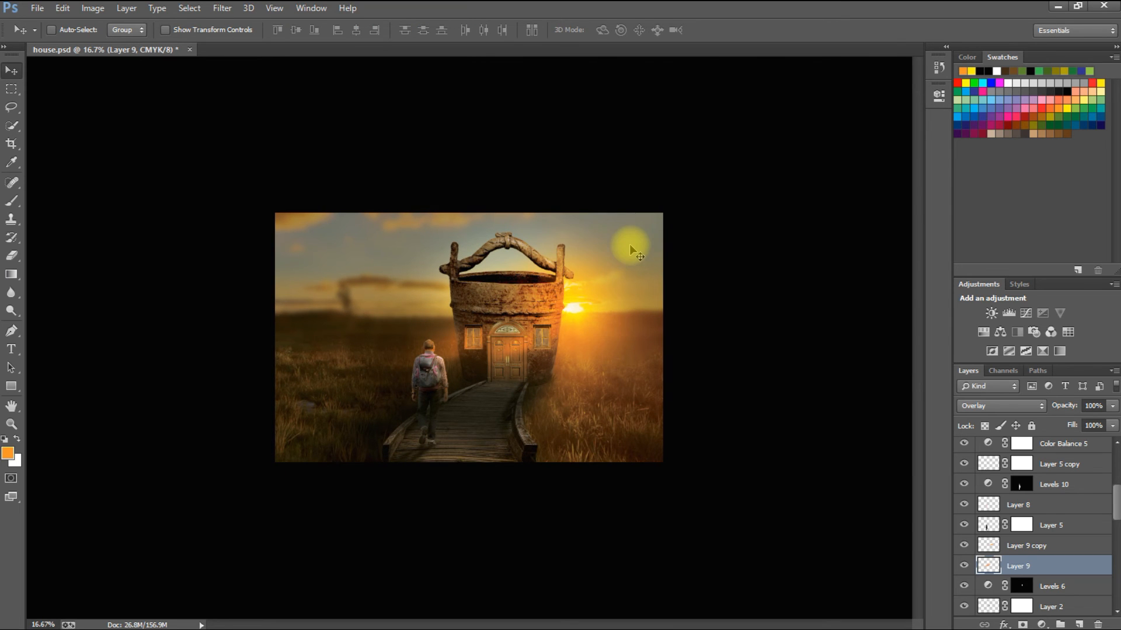
pyautogui.scroll(2, 607, 439)
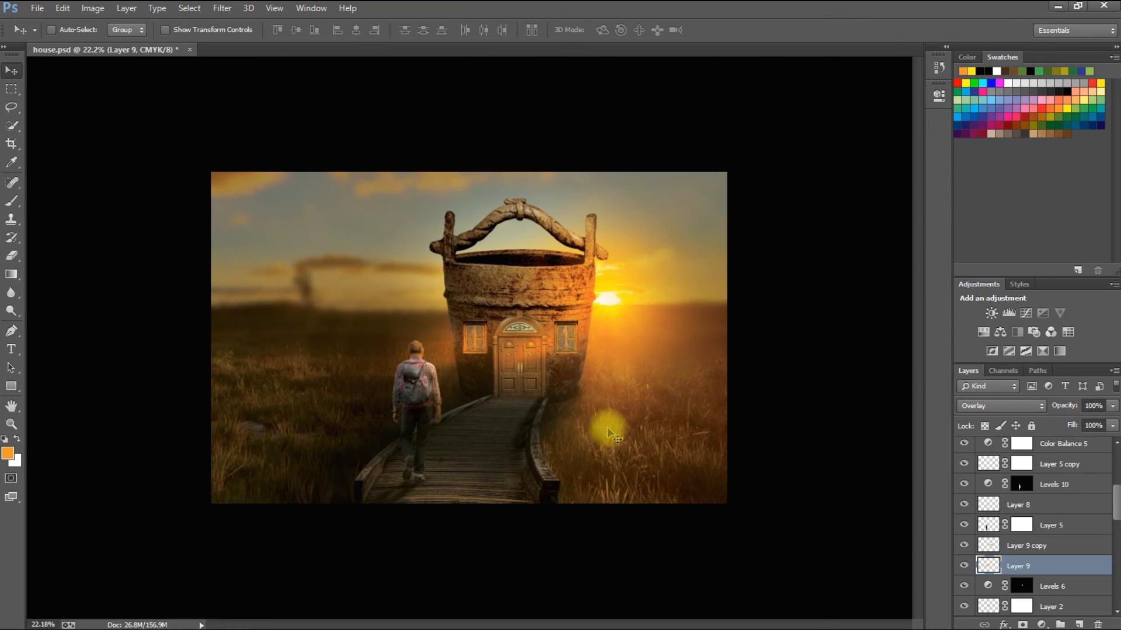
pyautogui.click(222, 7)
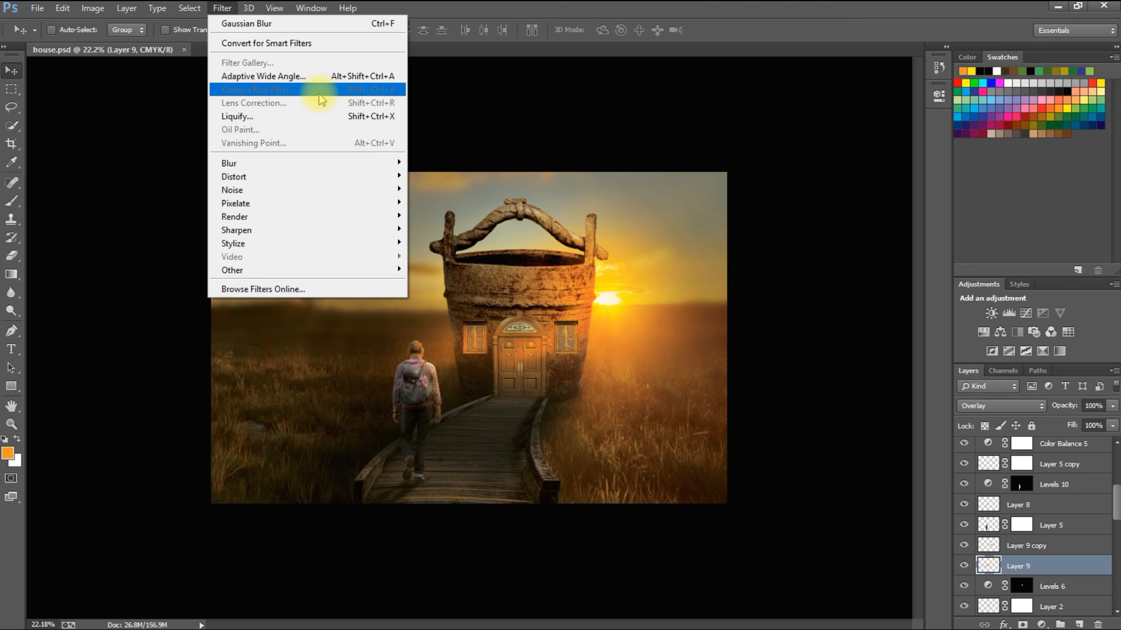
pyautogui.click(669, 146)
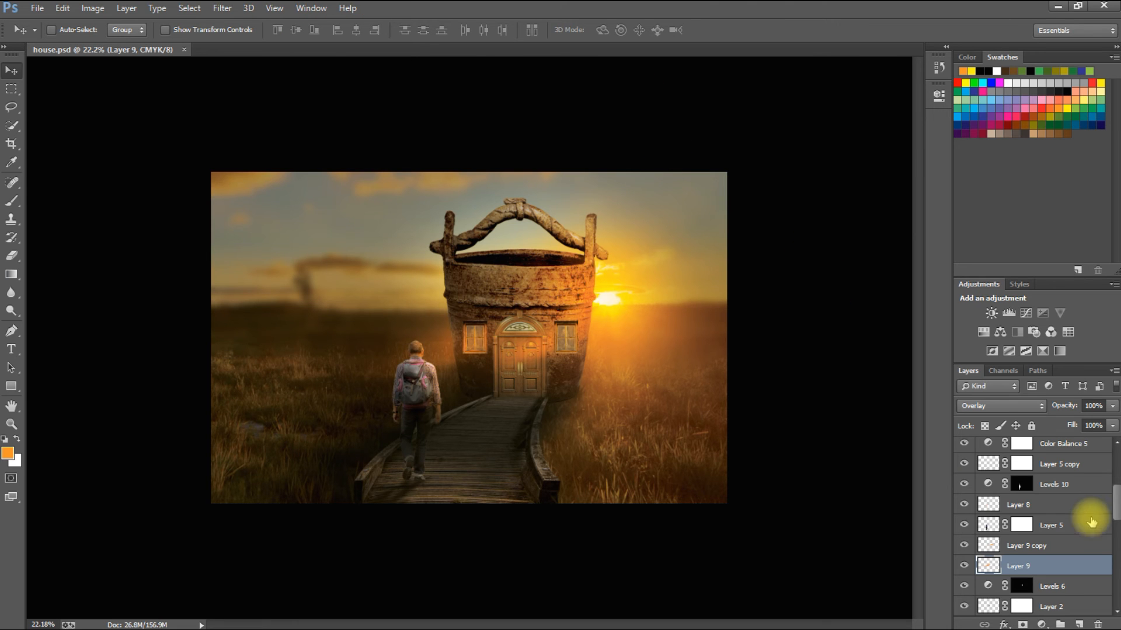
# Step: Add a top layer filled with orange and set it to Overlay at 12% opacity
pyautogui.scroll(3, 1092, 523)
pyautogui.click(1030, 447)
pyautogui.click(1079, 624)
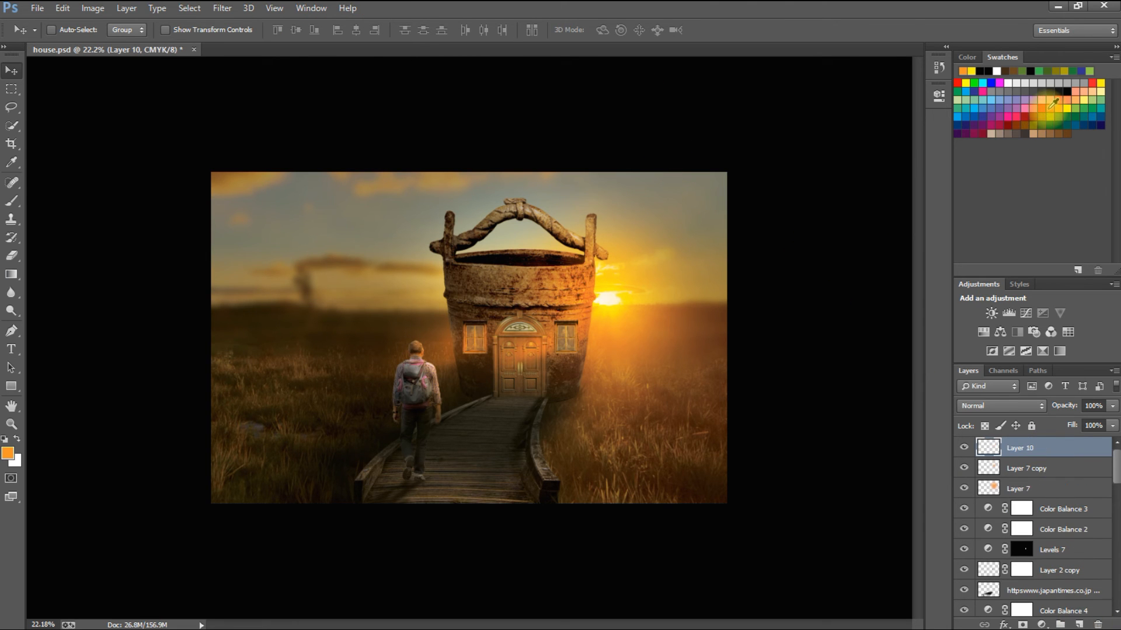
pyautogui.click(1054, 103)
pyautogui.hotkey('alt', 'BackSpace')
pyautogui.click(1000, 405)
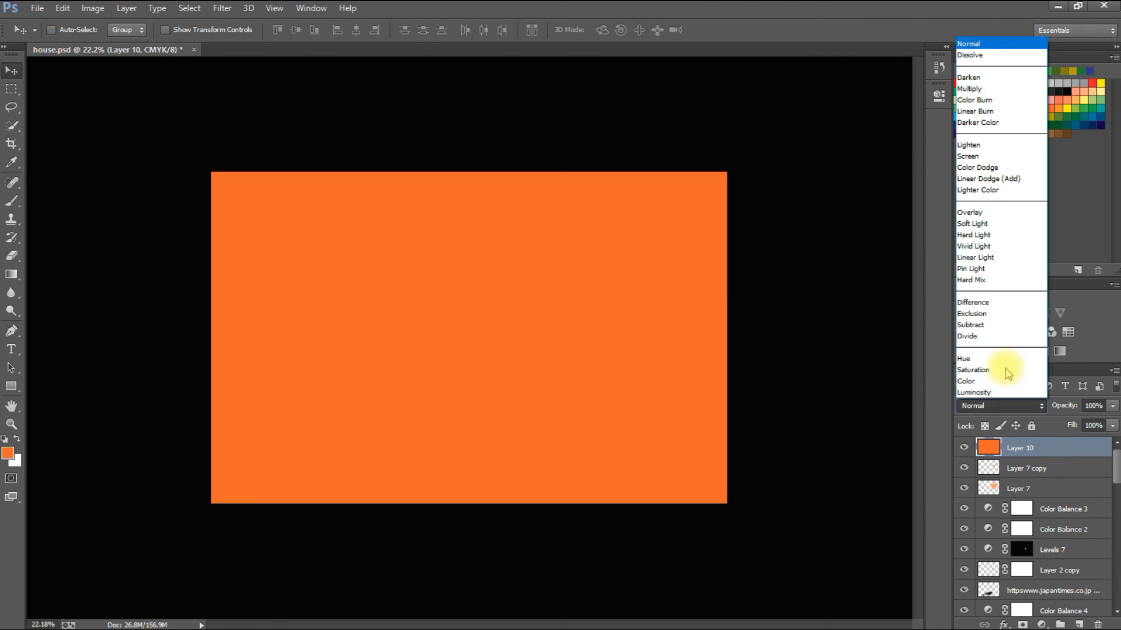
pyautogui.click(999, 214)
pyautogui.moveTo(1057, 407); pyautogui.dragTo(1000, 424)
# Step: Erase the orange tint of Layer 10 along the lower part of the scene
pyautogui.press('e')
pyautogui.moveTo(243, 514)
pyautogui.mouseDown()
pyautogui.moveTo(460, 555)
pyautogui.moveTo(868, 497)
pyautogui.mouseUp()
pyautogui.moveTo(142, 440)
pyautogui.mouseDown()
pyautogui.moveTo(341, 440)
pyautogui.moveTo(569, 521)
pyautogui.mouseUp()
pyautogui.press('v')
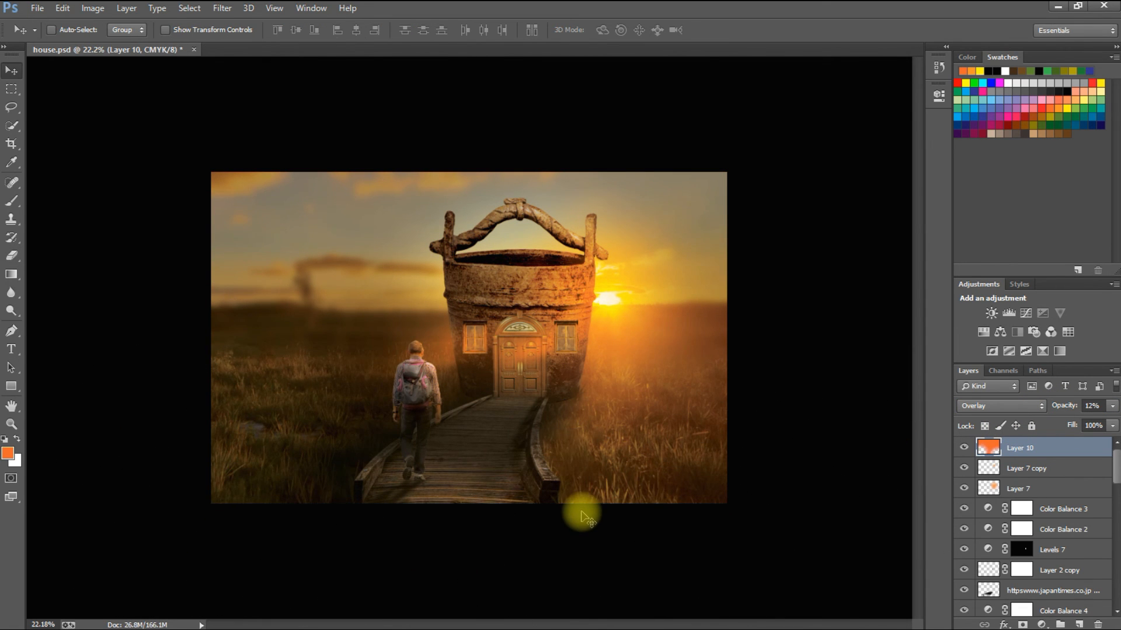
pyautogui.hotkey('ctrl', '-')
pyautogui.hotkey('ctrl', '-')
pyautogui.hotkey('ctrl', '+')
pyautogui.hotkey('ctrl', '+')
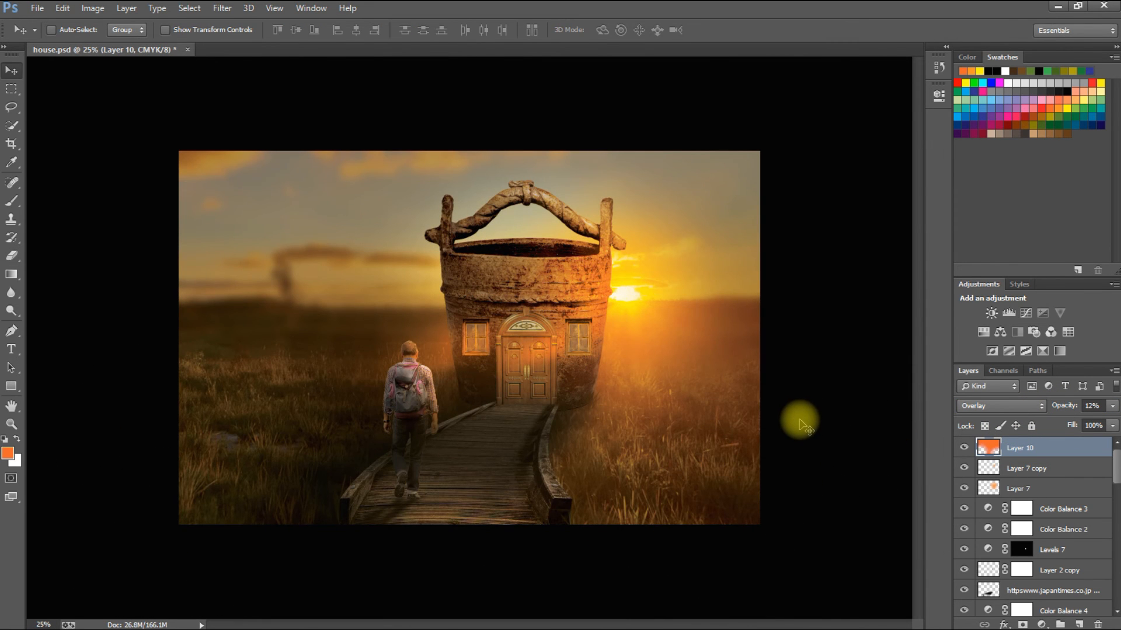
# Step: Set the opacity of the japantimes copy shadow layer over the walkway to 82% and save the document
pyautogui.rightClick(354, 455)
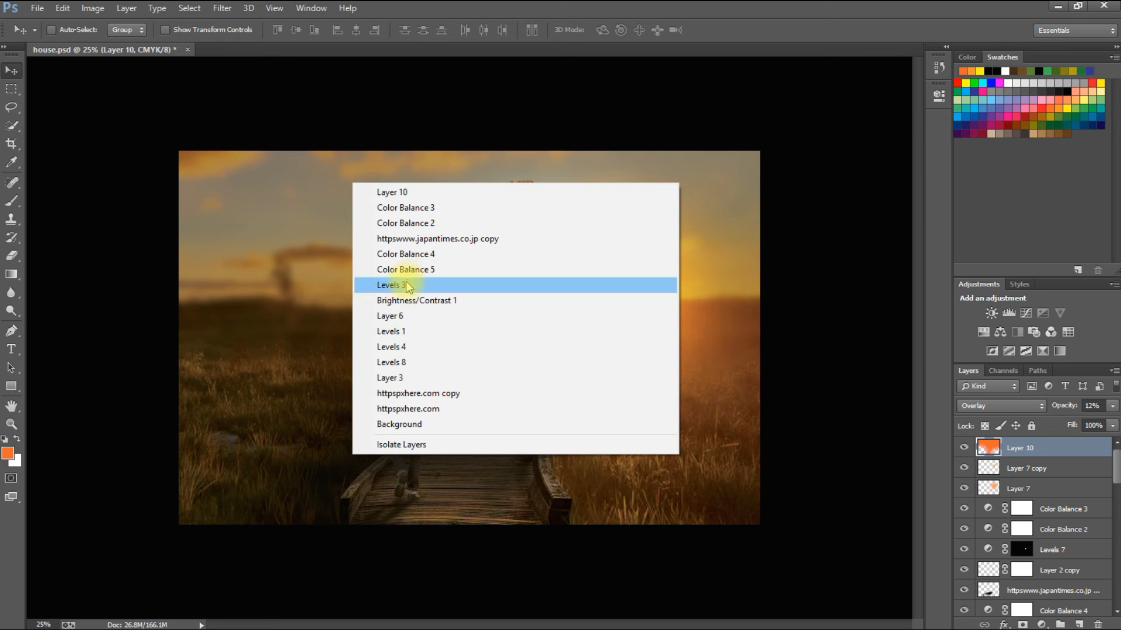
pyautogui.click(405, 282)
pyautogui.scroll(2, 1061, 544)
pyautogui.click(1037, 464)
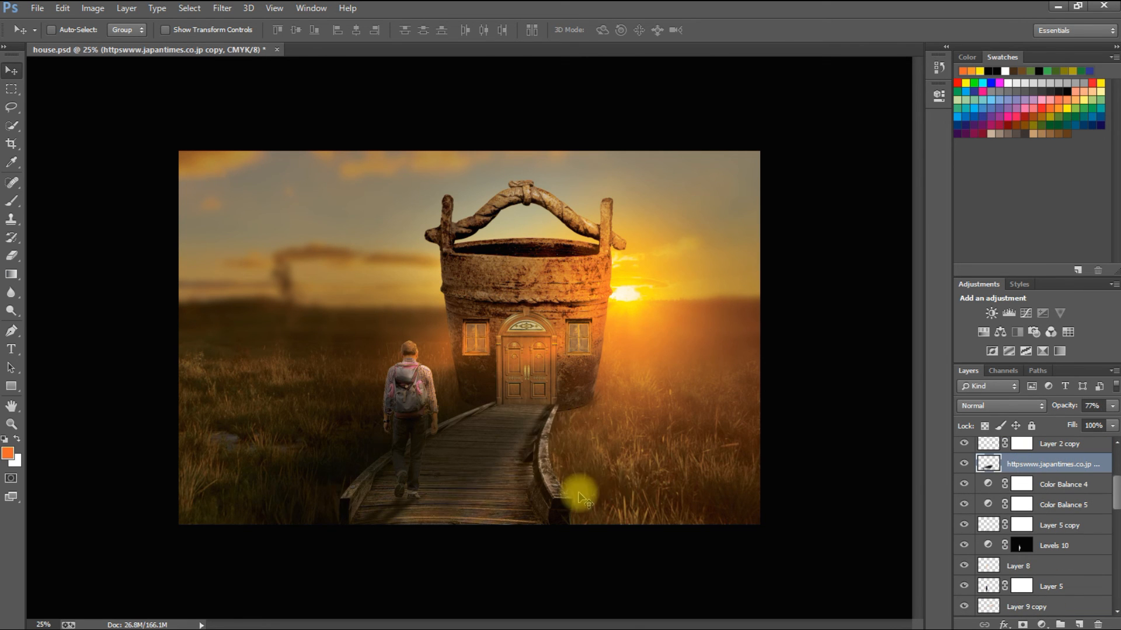
pyautogui.moveTo(1073, 407); pyautogui.dragTo(1087, 406)
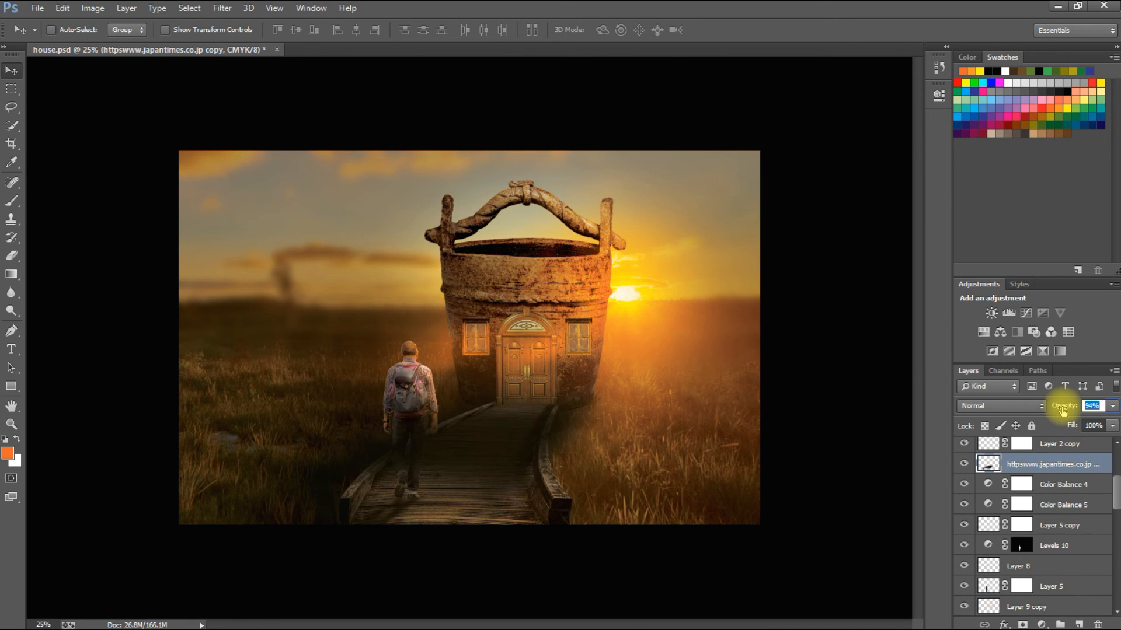
pyautogui.hotkey('ctrl', '-')
pyautogui.hotkey('ctrl', '+')
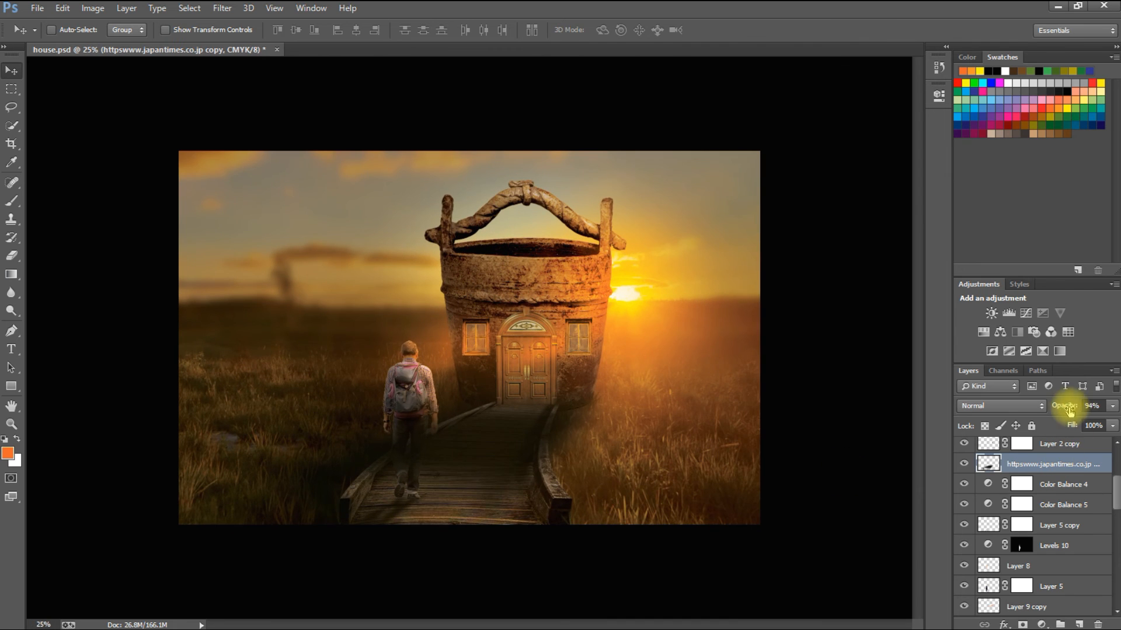
pyautogui.moveTo(1069, 407); pyautogui.dragTo(1061, 410)
pyautogui.hotkey('ctrl', '-')
pyautogui.hotkey('ctrl', '-')
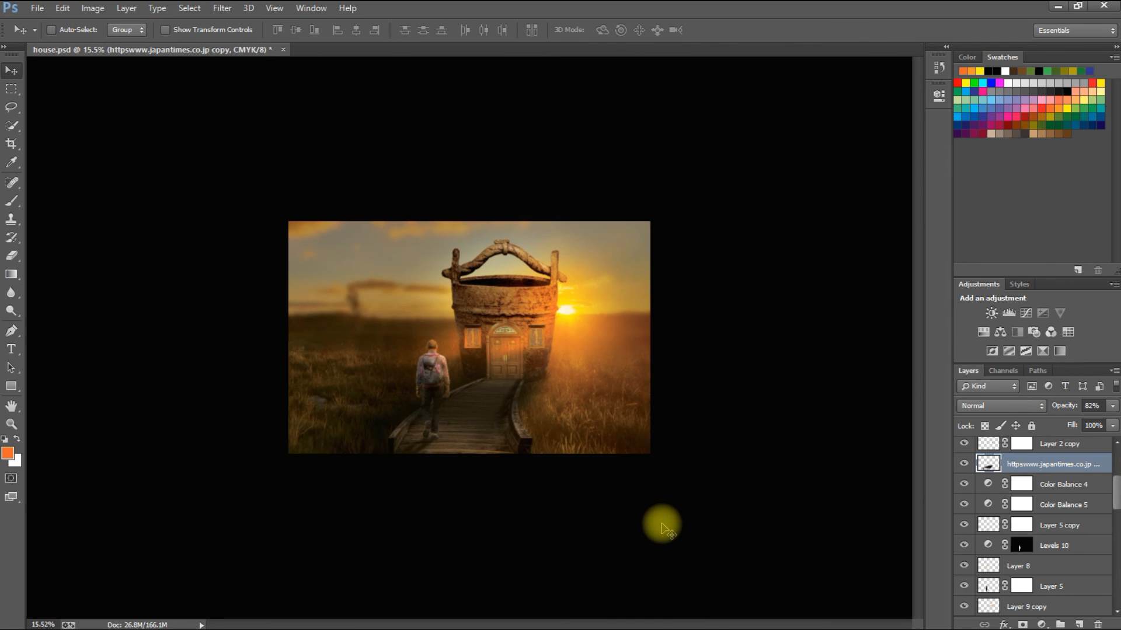
pyautogui.hotkey('ctrl', '+')
pyautogui.hotkey('ctrl', '+')
pyautogui.hotkey('ctrl', 's')
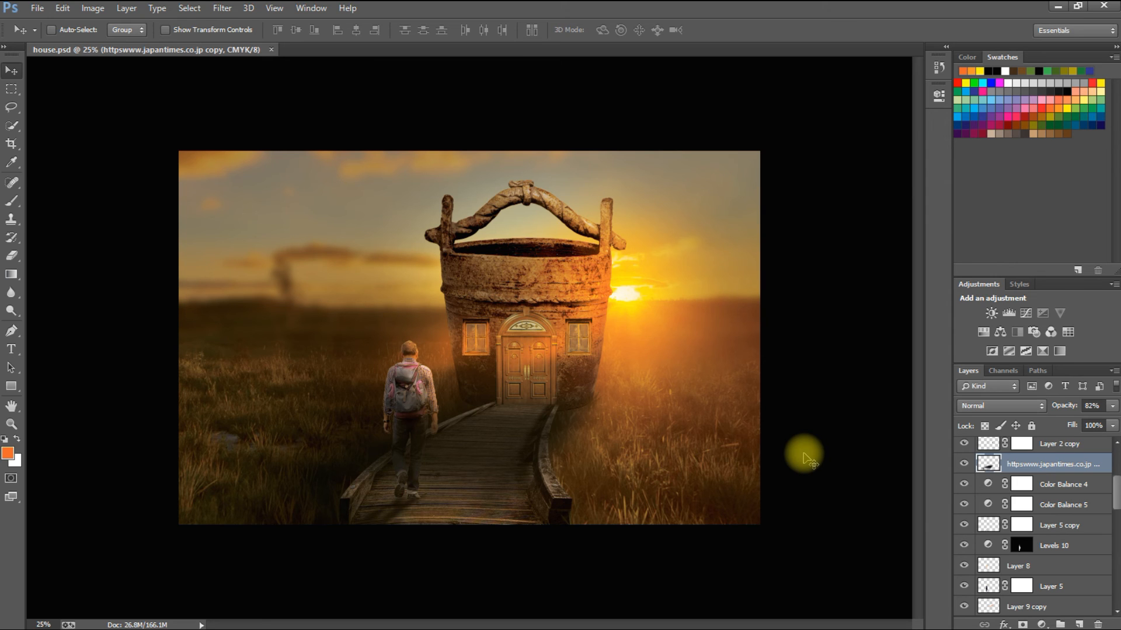
# Step: Add a new layer above Layer 9 and brush yellow over the house windows
pyautogui.rightClick(473, 350)
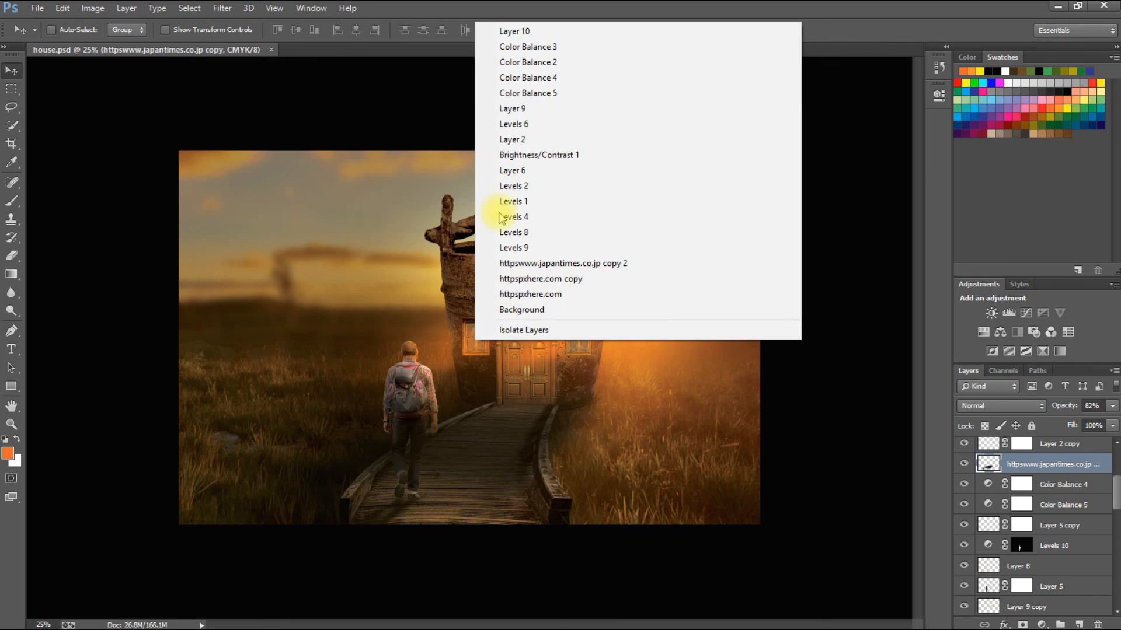
pyautogui.click(491, 108)
pyautogui.click(1067, 109)
pyautogui.click(1079, 624)
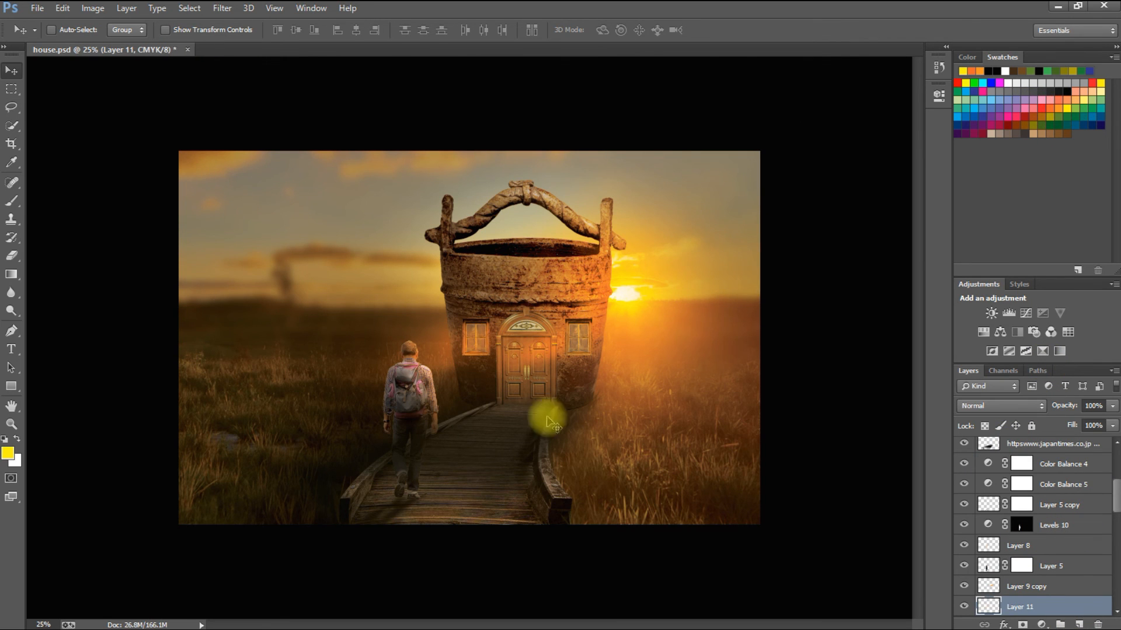
pyautogui.click(11, 202)
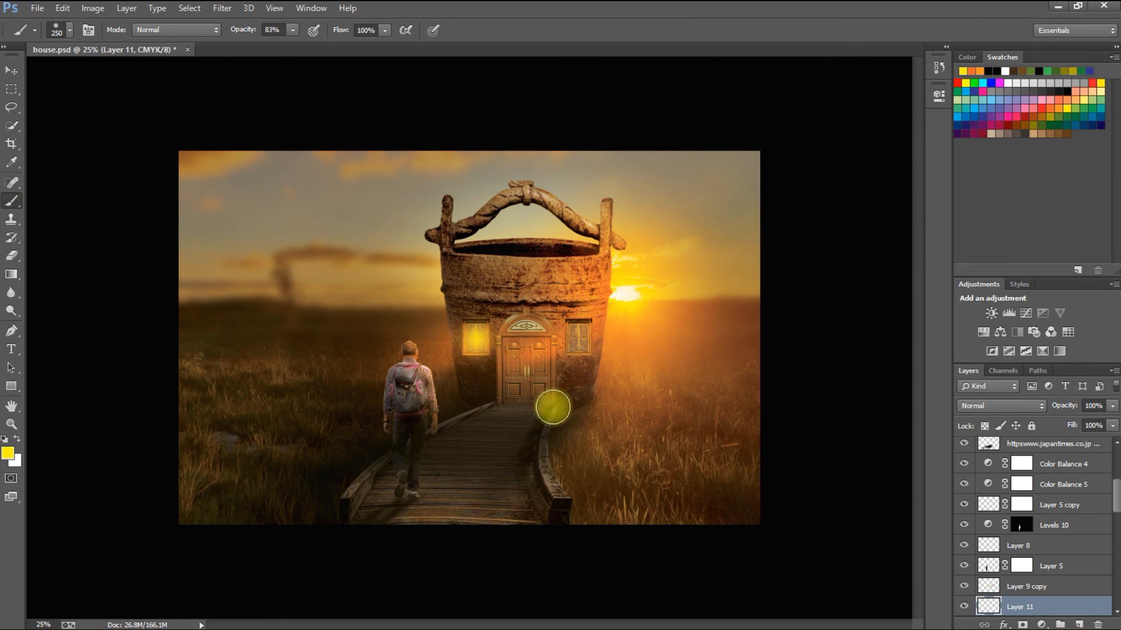
# Step: Move the yellow window layer up above Layer 2 copy and set its blend mode to Overlay
pyautogui.press('v')
pyautogui.hotkey('ctrl', ']')
pyautogui.hotkey('ctrl', ']')
pyautogui.hotkey('ctrl', ']')
pyautogui.hotkey('ctrl', ']')
pyautogui.hotkey('ctrl', ']')
pyautogui.hotkey('ctrl', ']')
pyautogui.hotkey('ctrl', ']')
pyautogui.hotkey('ctrl', ']')
pyautogui.hotkey('ctrl', ']')
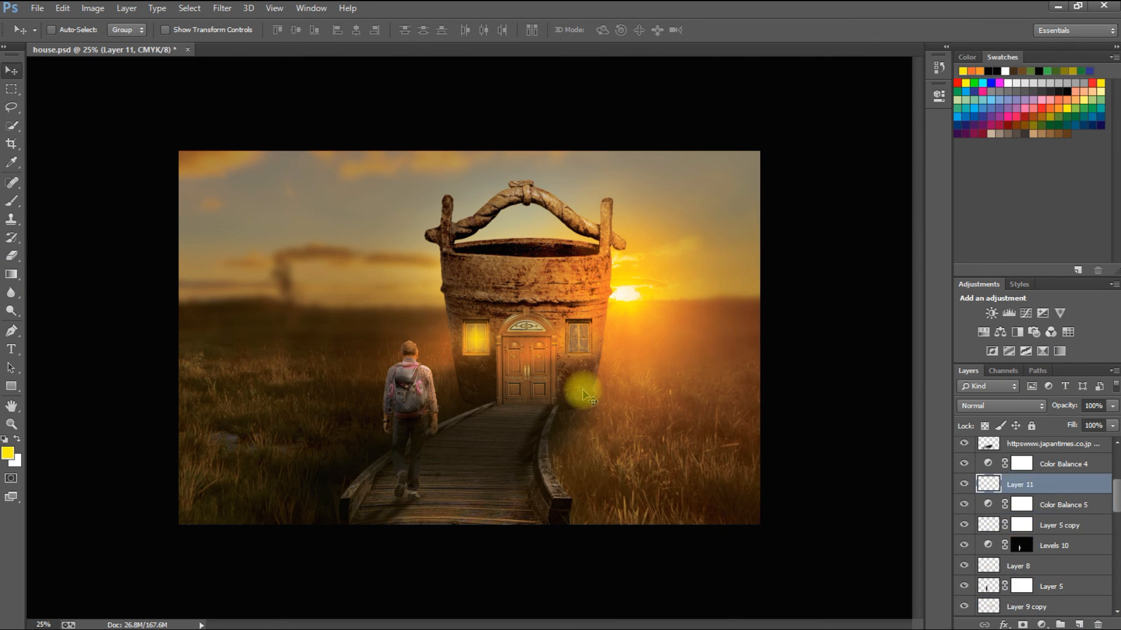
pyautogui.click(1018, 411)
pyautogui.click(986, 213)
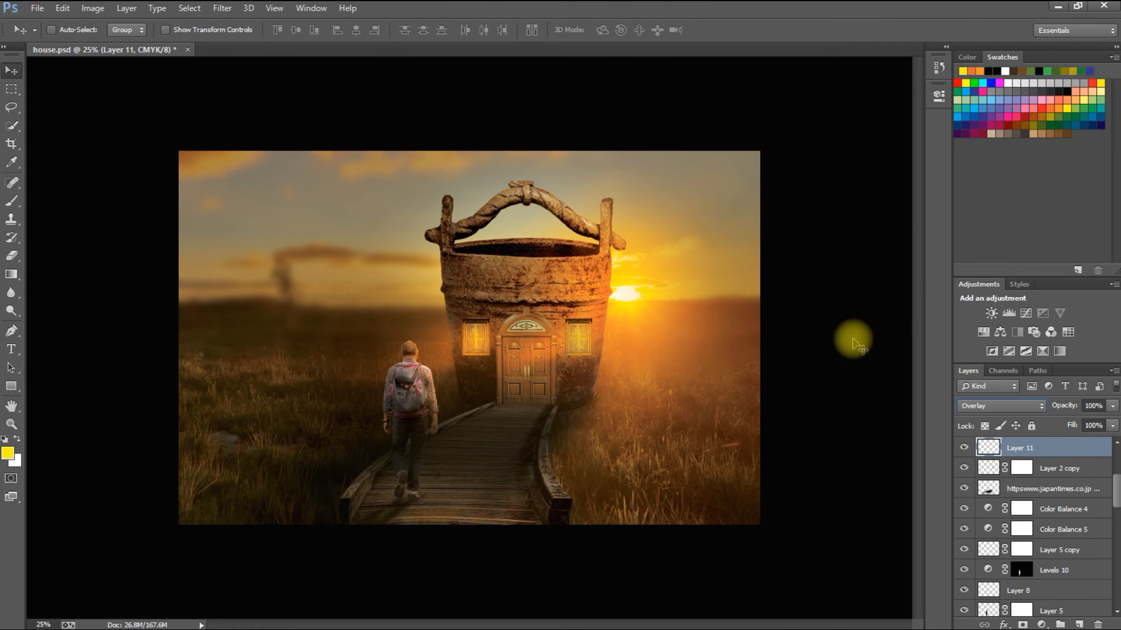
pyautogui.hotkey('ctrl', '-')
pyautogui.hotkey('ctrl', '+')
pyautogui.hotkey('ctrl', '+')
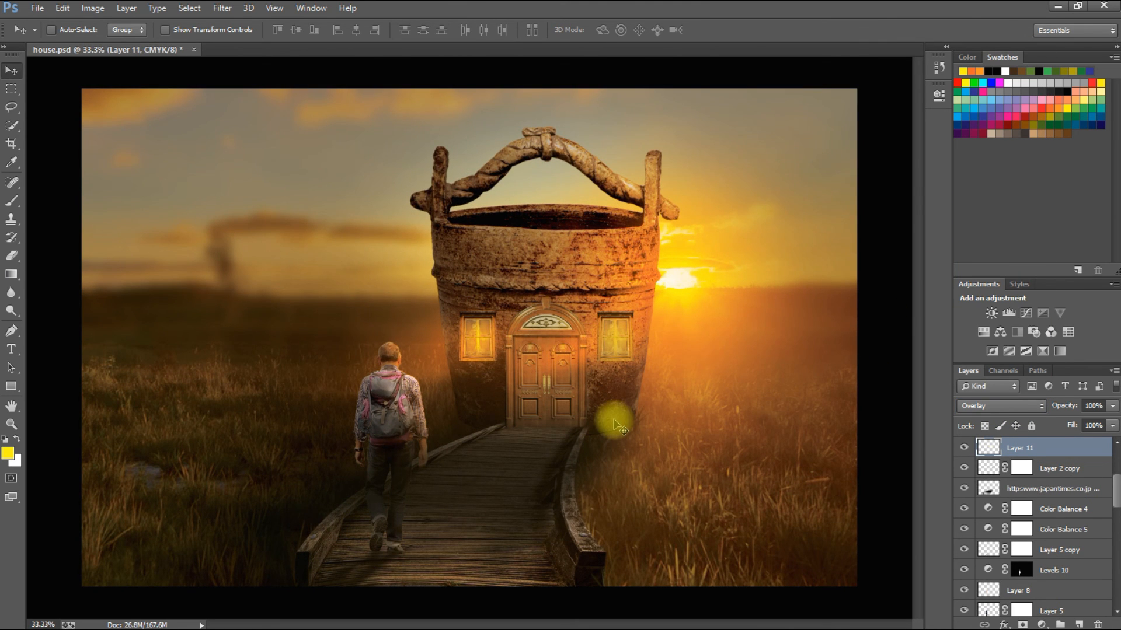
# Step: Compare the image with the Layer 6 shadow hidden and shown, and adjust that layer's opacity
pyautogui.rightClick(593, 440)
pyautogui.click(634, 220)
pyautogui.scroll(-1, 1005, 496)
pyautogui.scroll(-5, 1039, 511)
pyautogui.click(1009, 552)
pyautogui.click(964, 550)
pyautogui.click(965, 550)
pyautogui.moveTo(1068, 408); pyautogui.dragTo(1099, 407)
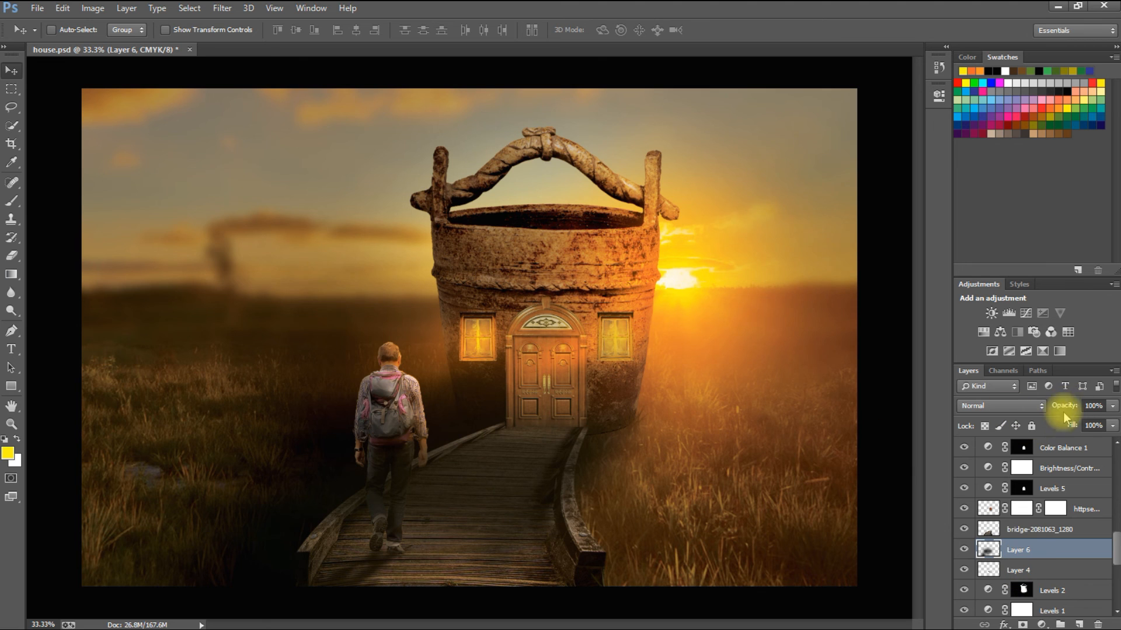
pyautogui.moveTo(1064, 408); pyautogui.dragTo(1044, 410)
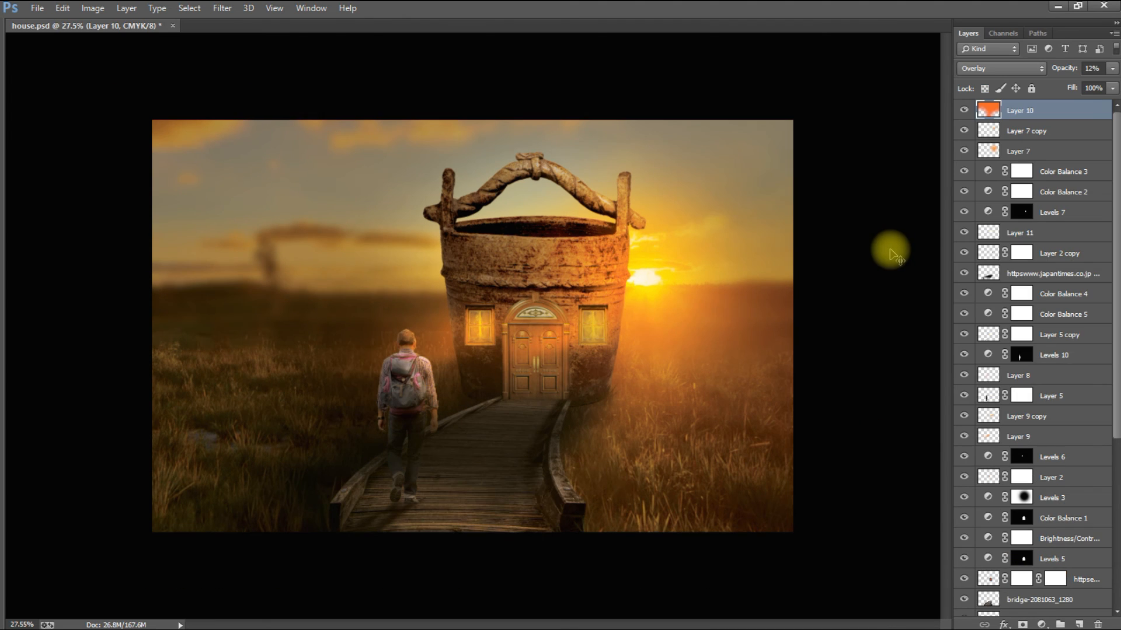
# Step: Stamp all visible layers into a new top layer and convert the image to RGB mode without flattening
pyautogui.click(221, 7)
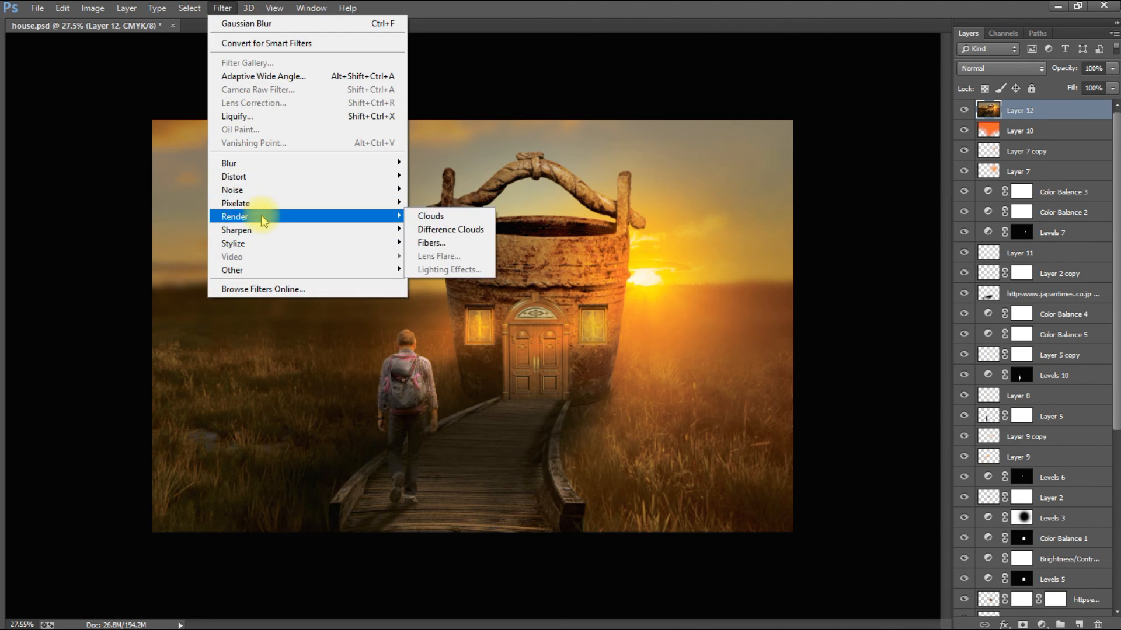
pyautogui.click(93, 8)
pyautogui.moveTo(109, 26)
pyautogui.click(270, 77)
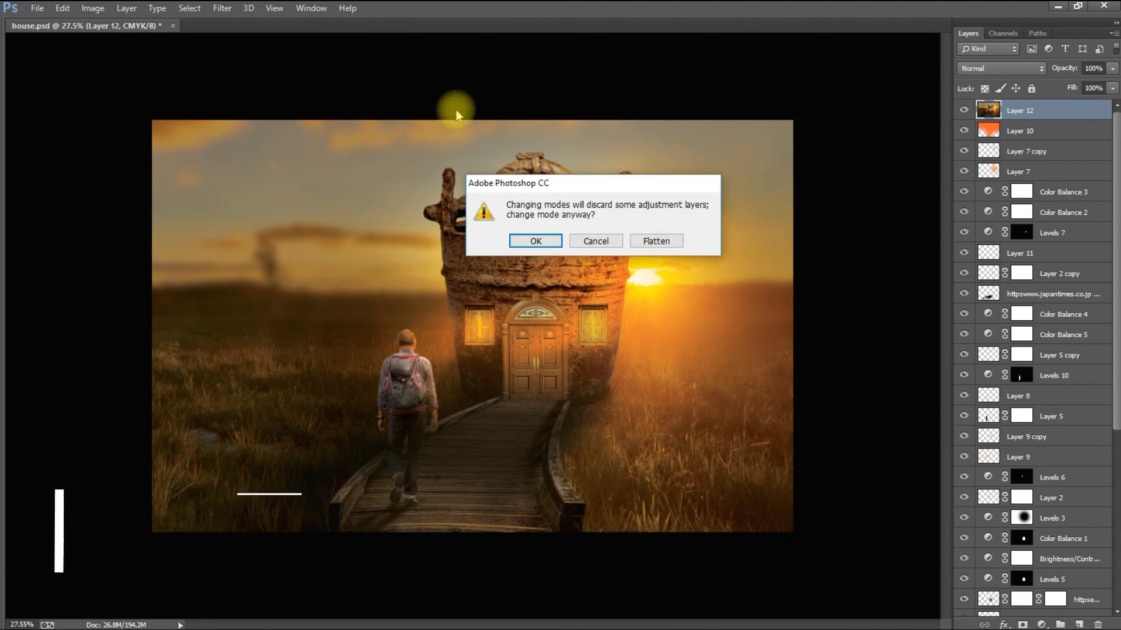
pyautogui.click(550, 244)
# Step: In the Camera Raw filter, set Exposure -0.40, Contrast +17, Highlights +18, Shadows -10, Whites +21, Blacks -4, Clarity +9 and Vibrance +11
pyautogui.click(222, 8)
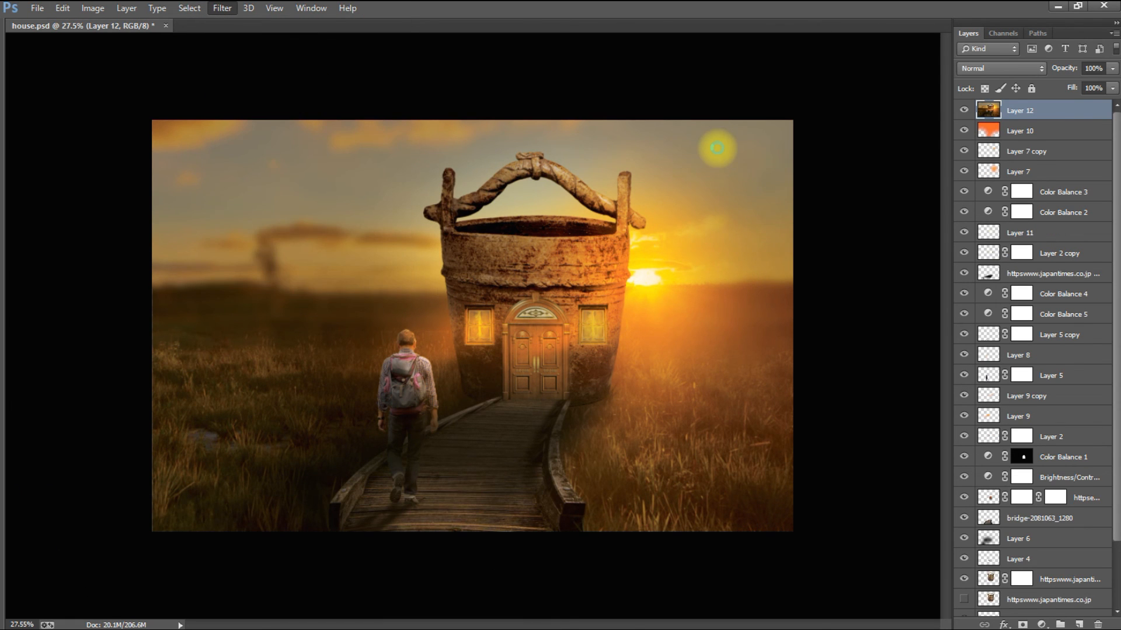
pyautogui.hotkey('ctrl', 'shift', 'a')
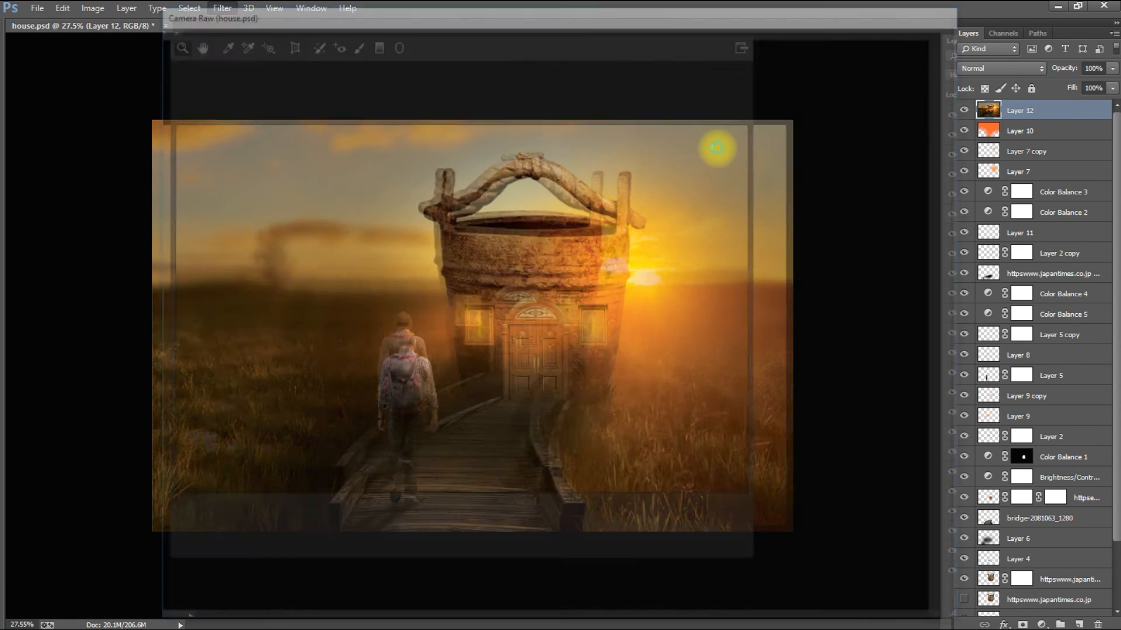
pyautogui.click(856, 289)
pyautogui.click(876, 310)
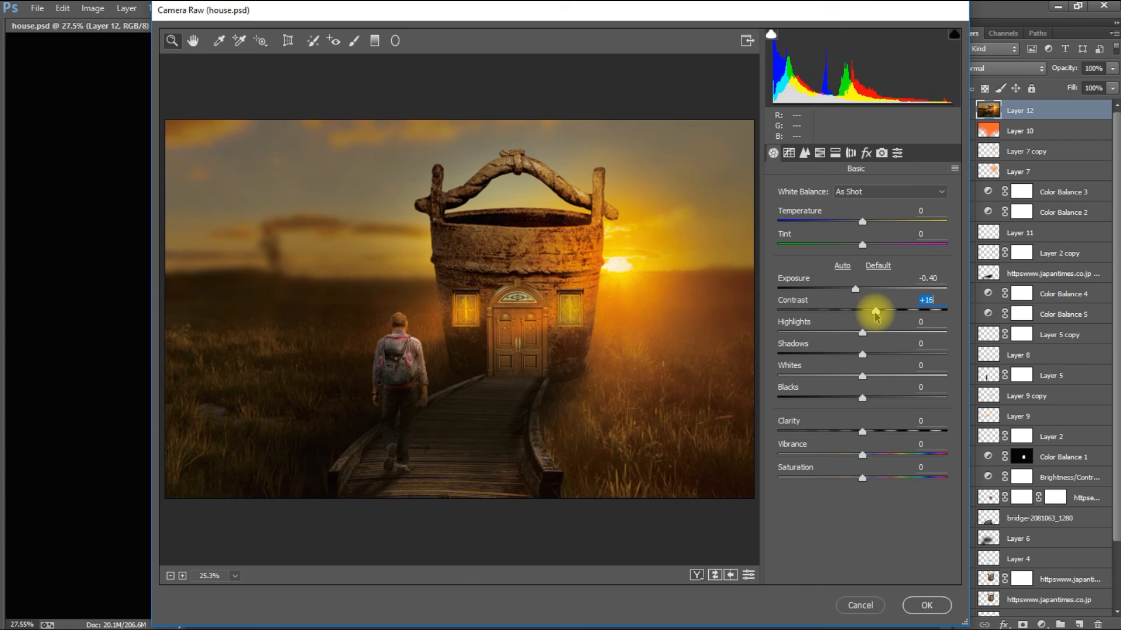
pyautogui.moveTo(852, 339); pyautogui.dragTo(851, 403)
pyautogui.moveTo(890, 434); pyautogui.dragTo(879, 434)
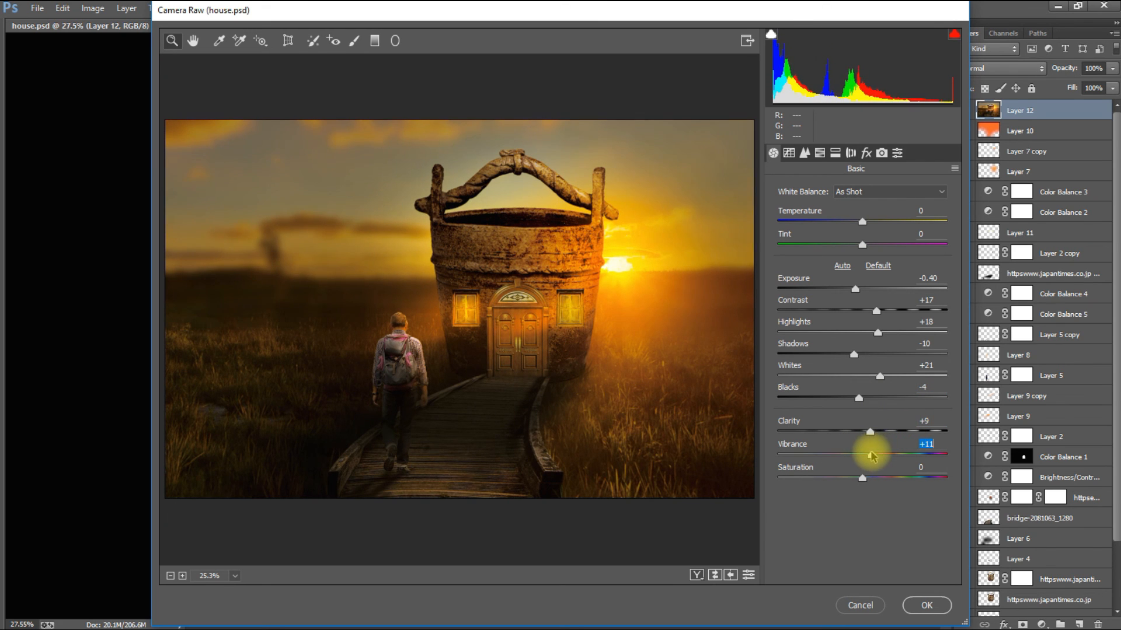
# Step: Set Temperature to +11, Tint to -21 and Saturation to -29, and apply the Camera Raw adjustments to Layer 12
pyautogui.moveTo(873, 480); pyautogui.dragTo(825, 479)
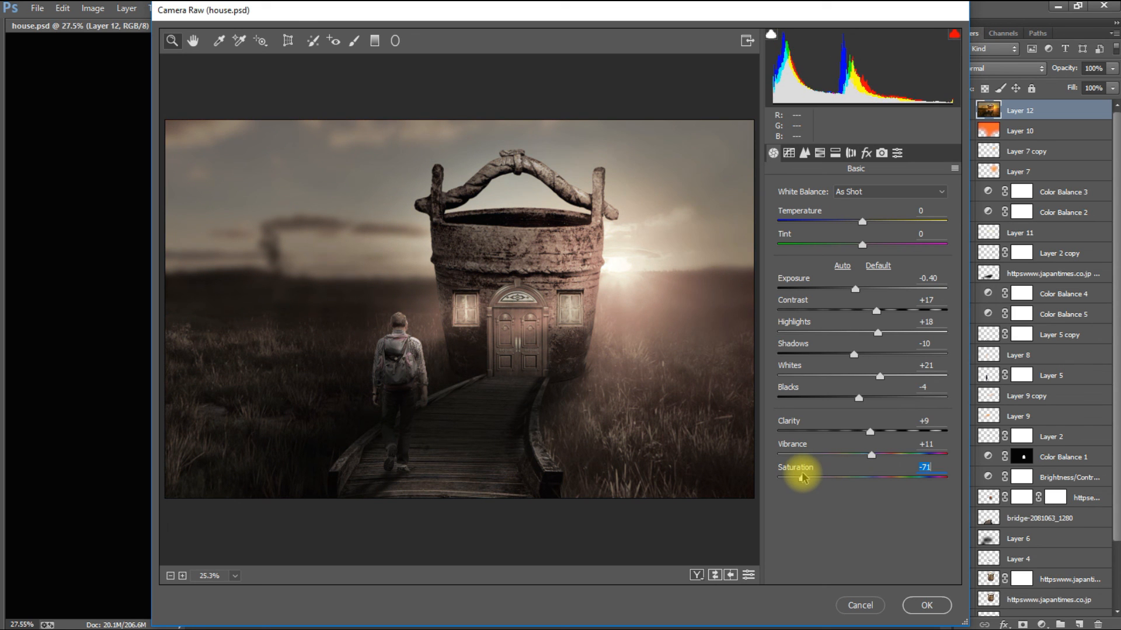
pyautogui.moveTo(847, 224)
pyautogui.mouseDown()
pyautogui.moveTo(881, 223)
pyautogui.moveTo(848, 245)
pyautogui.mouseUp()
pyautogui.moveTo(880, 223); pyautogui.dragTo(873, 223)
pyautogui.moveTo(826, 479)
pyautogui.mouseDown()
pyautogui.moveTo(889, 477)
pyautogui.moveTo(843, 479)
pyautogui.mouseUp()
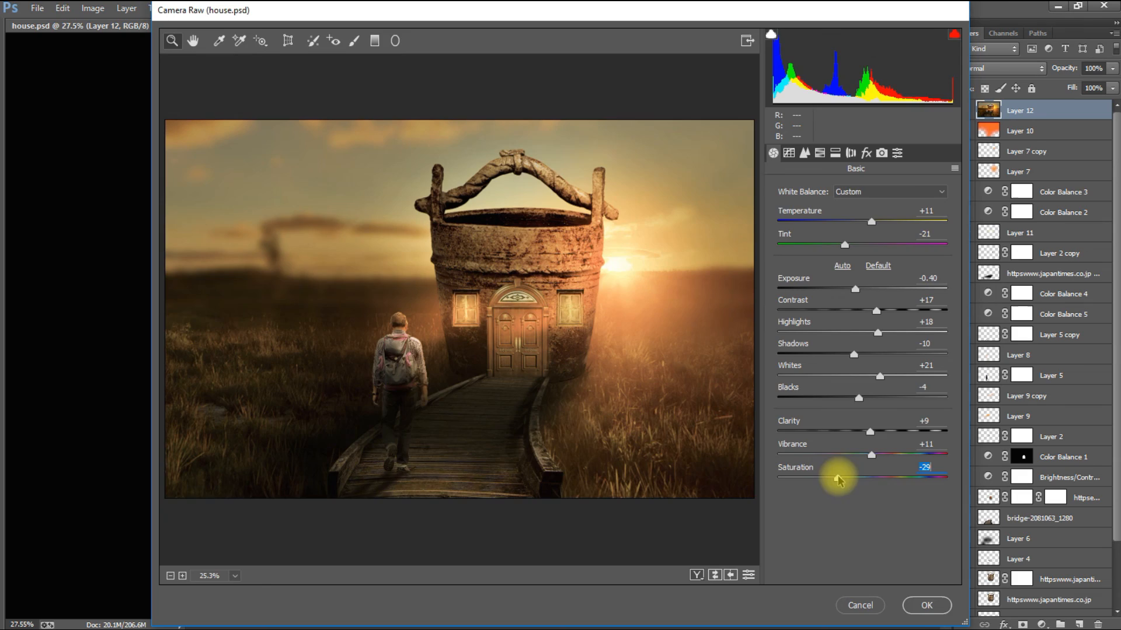
pyautogui.click(927, 606)
pyautogui.hotkey('ctrl', '-')
pyautogui.hotkey('ctrl', '+')
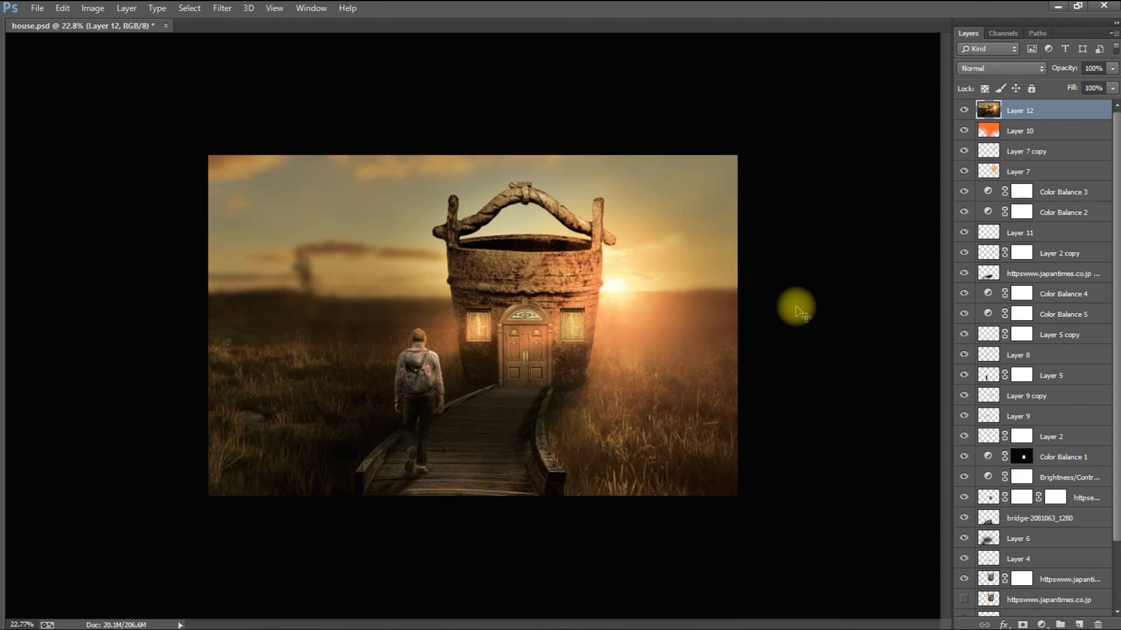